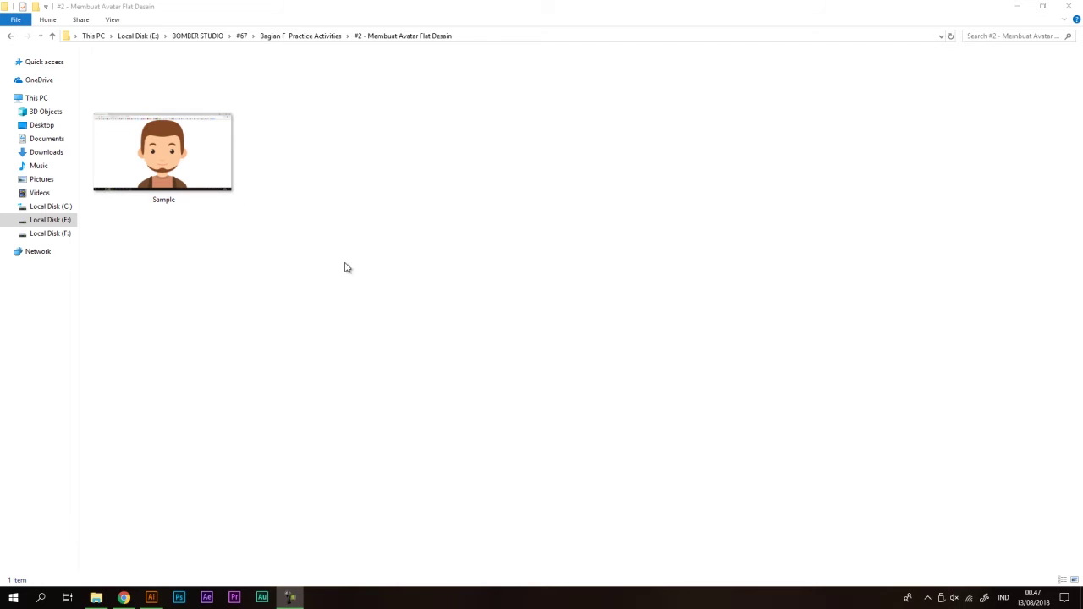
Step: View the Sample reference image of the bearded avatar
double_click(175, 148)
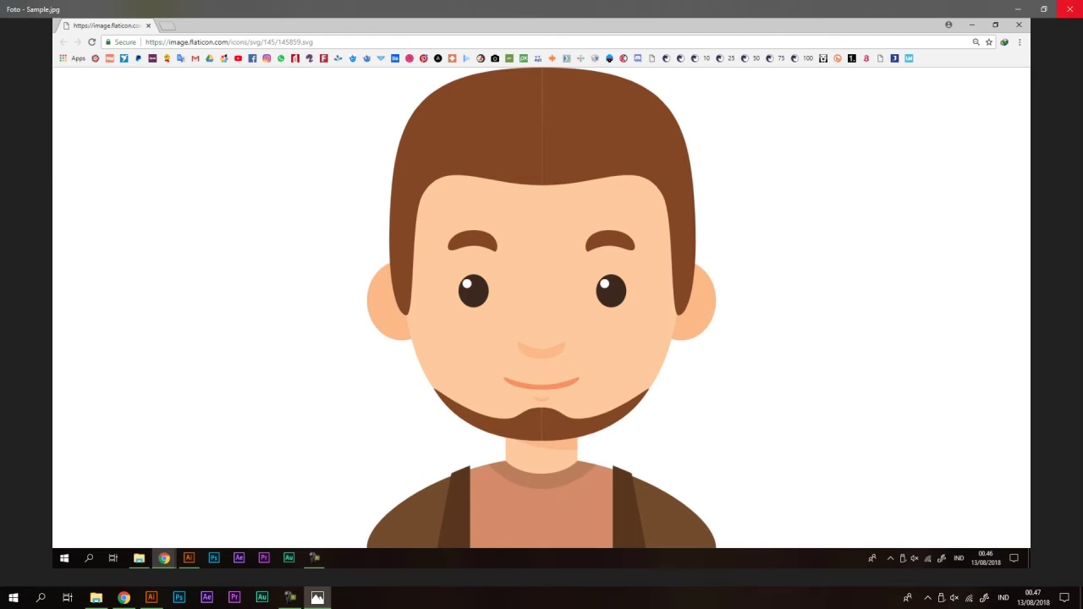
click(1070, 9)
Step: Switch to Illustrator and create a new 1000 x 1000 px document in RGB color mode
click(151, 598)
click(30, 9)
click(35, 18)
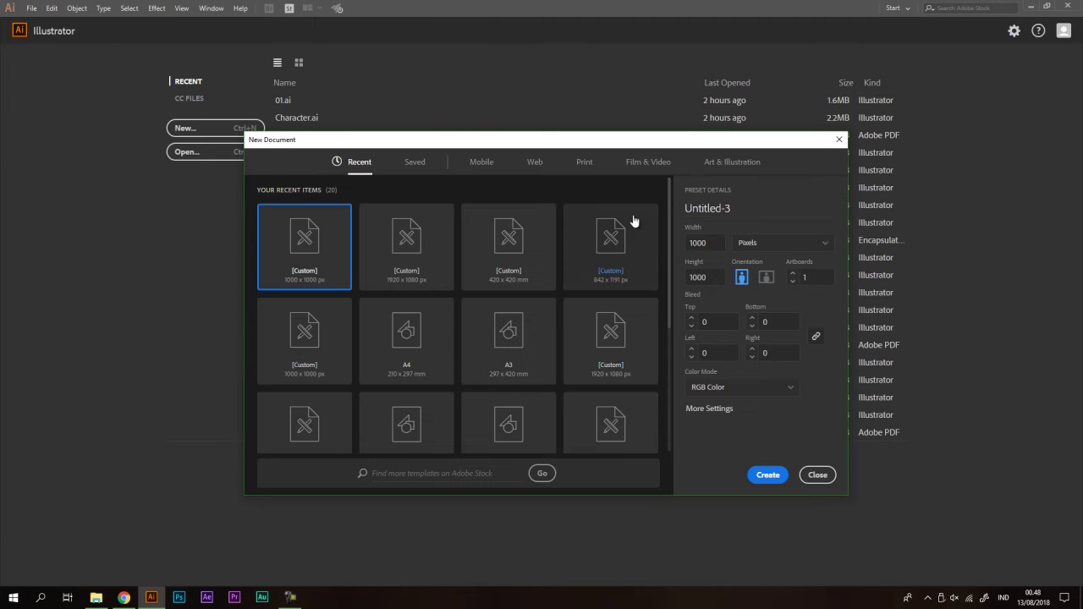
key(Tab)
key(Tab)
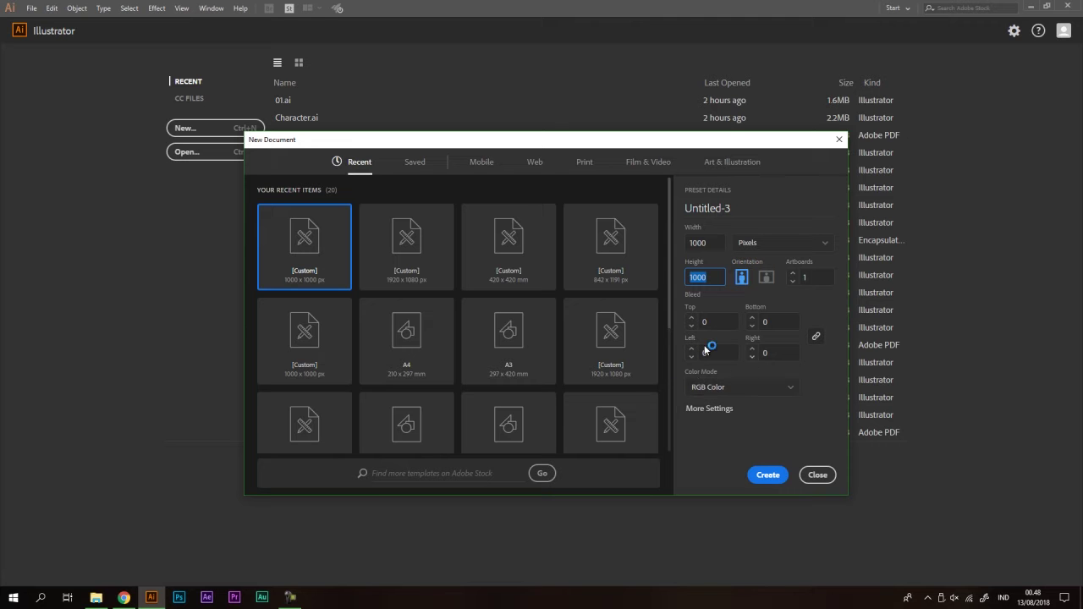
click(768, 475)
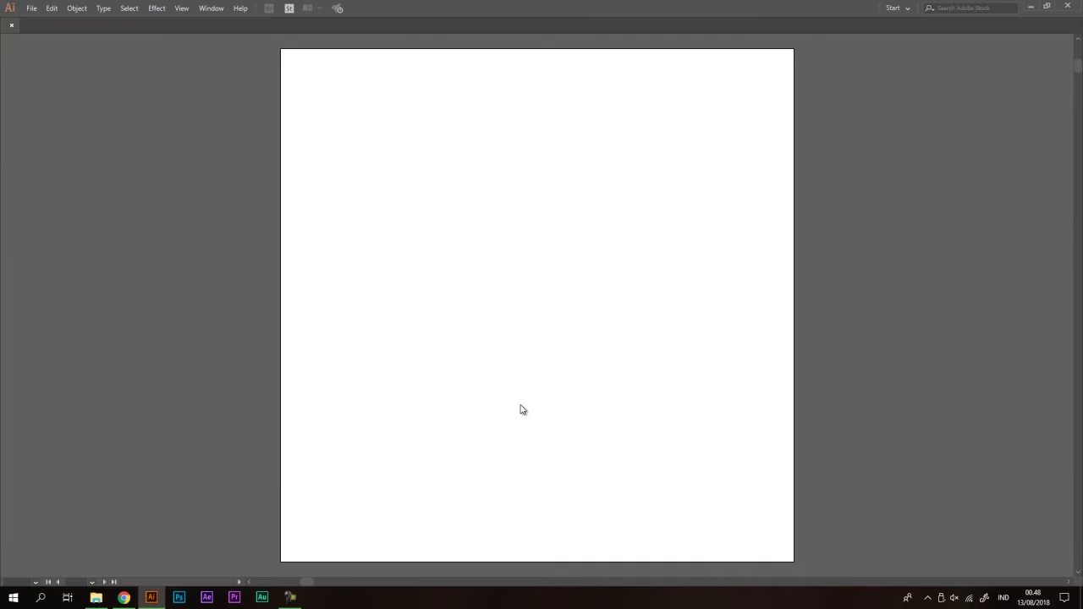
Step: Bring the Sample image from its folder into the document beside the artboard
click(97, 597)
drag(212, 155, 670, 275)
key(ctrl+minus)
key(ctrl+plus)
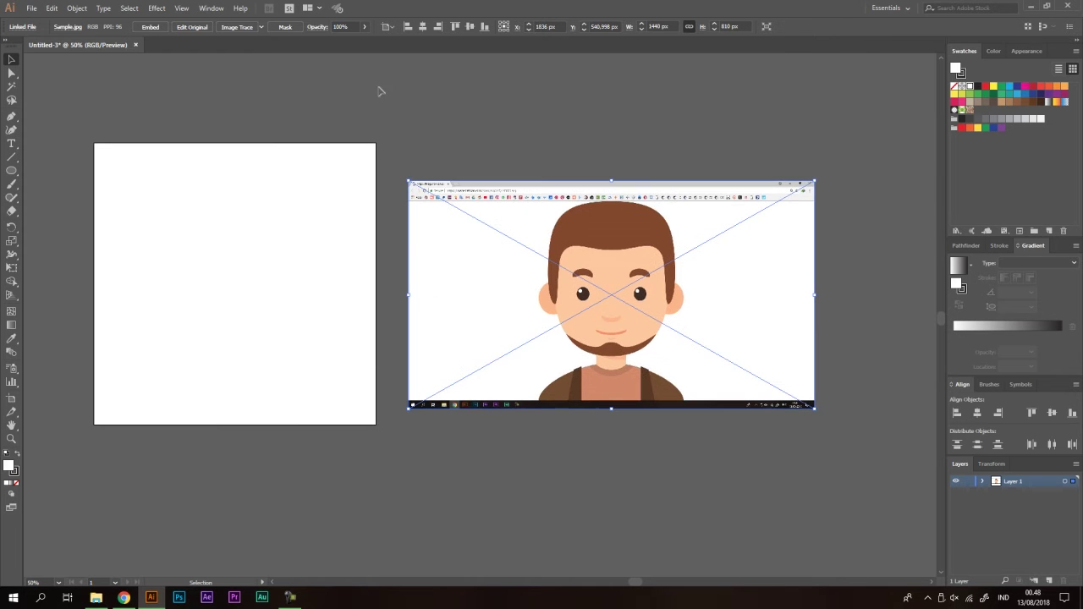
Step: Mask the reference image down to the avatar, about 594 x 767 px, and place it just beside the artboard
click(286, 27)
drag(814, 294, 695, 298)
drag(611, 181, 611, 194)
click(765, 336)
drag(642, 318, 505, 331)
scroll(636, 262, left, 3)
scroll(636, 262, up, 1)
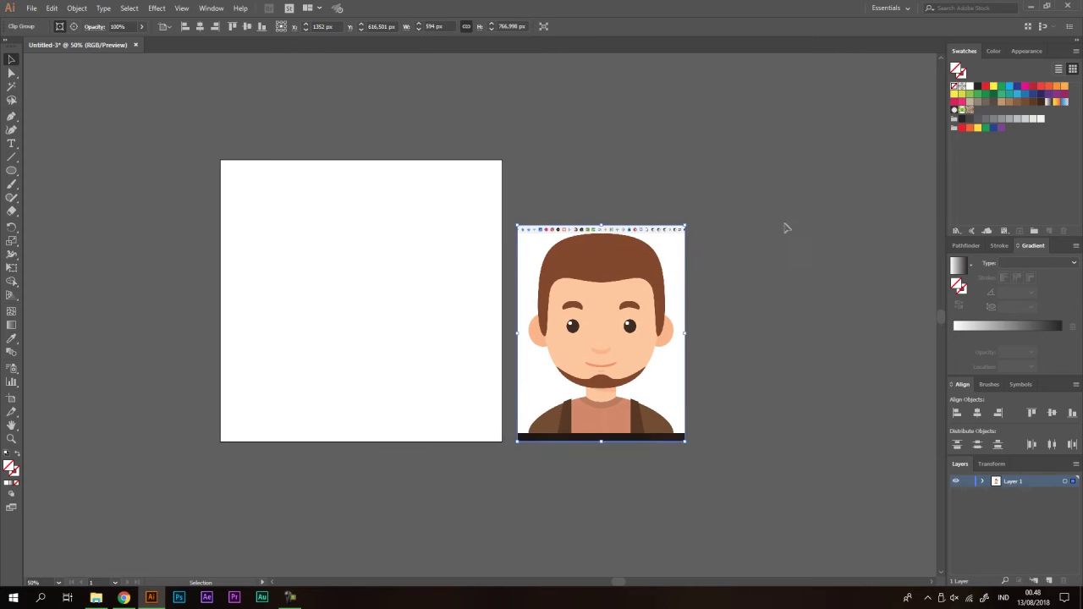
scroll(423, 317, up, 1)
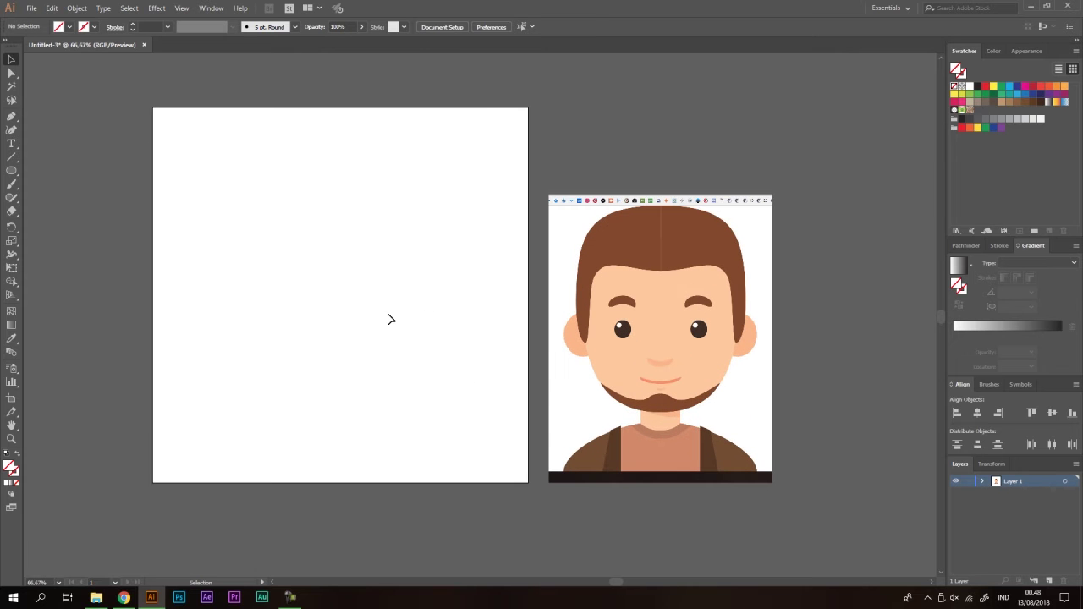
Step: Show the rulers and place a vertical guide through the artboard's center at 500 px
click(183, 8)
mouse_move(339, 263)
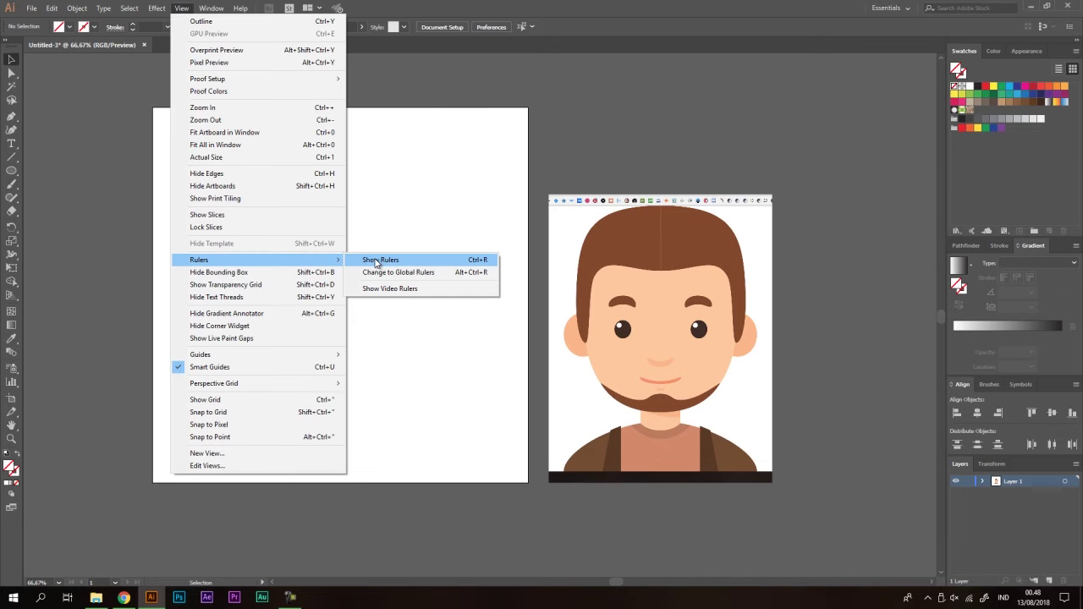
click(379, 260)
drag(30, 239, 339, 116)
scroll(522, 222, left, 2)
click(479, 168)
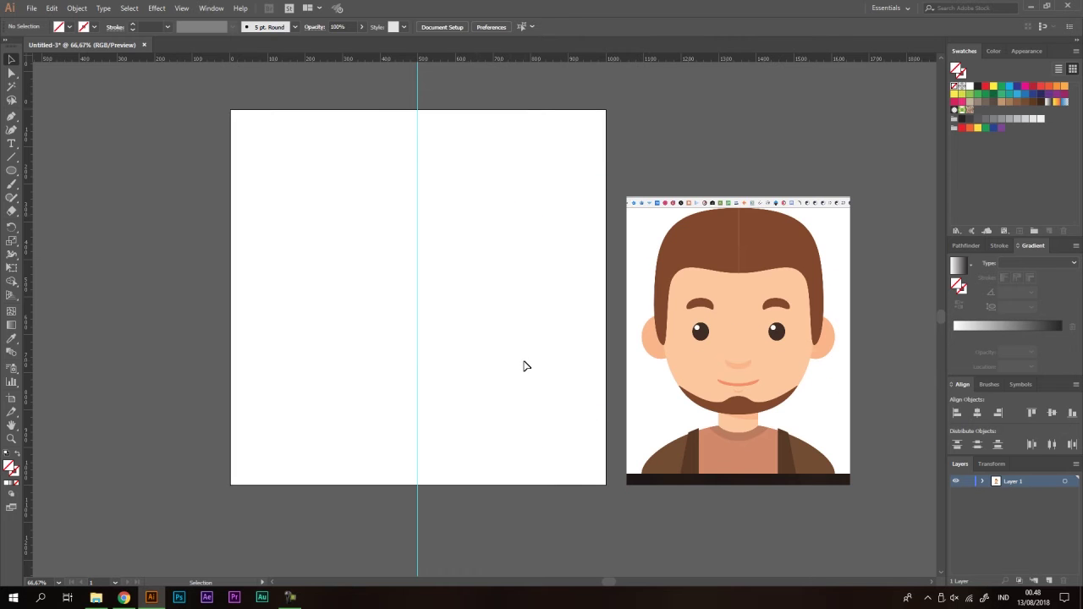
Step: Draw a rectangle about 198 x 408 px against the guide's right side and fill it with the reference face's skin color
drag(11, 170, 59, 175)
drag(418, 180, 493, 334)
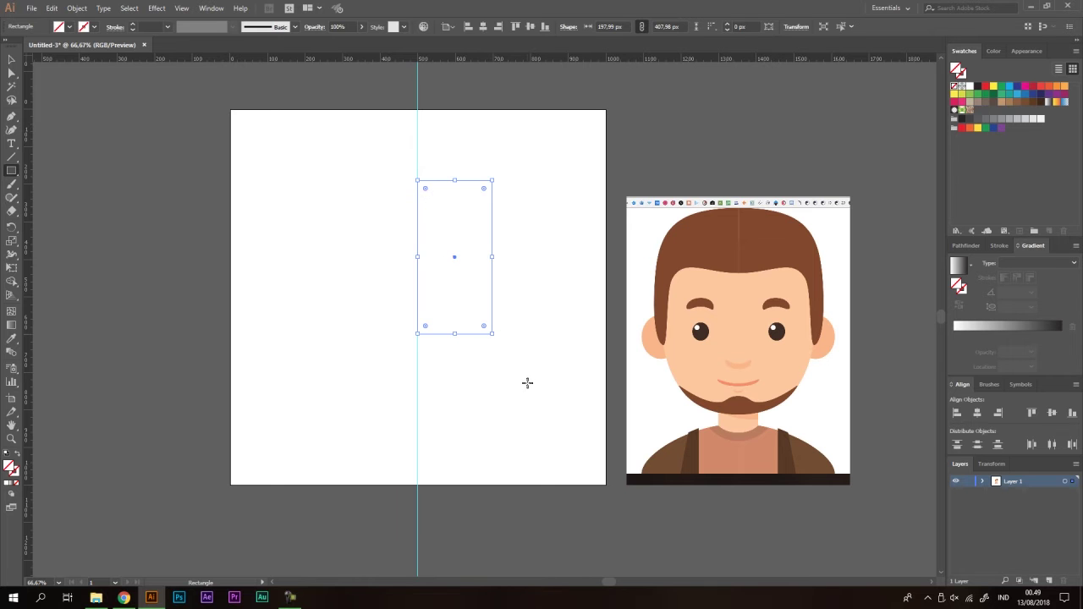
key(i)
click(792, 356)
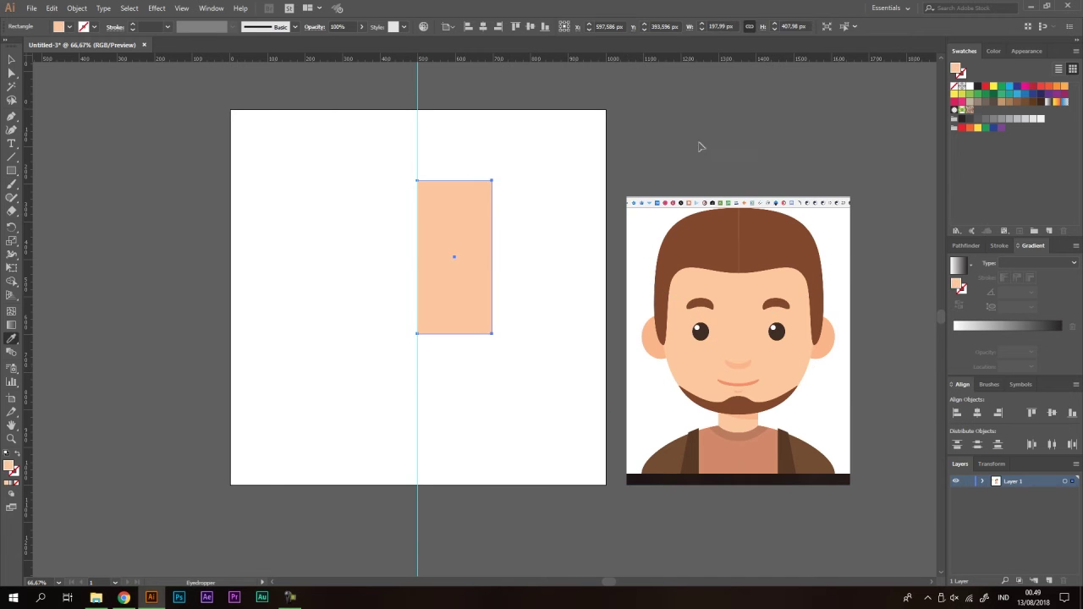
key(v)
key(ctrl+shift+a)
Step: Round the rectangle's upper outer corner to about 137 px and its lower outer corner fully to form half a face
key(a)
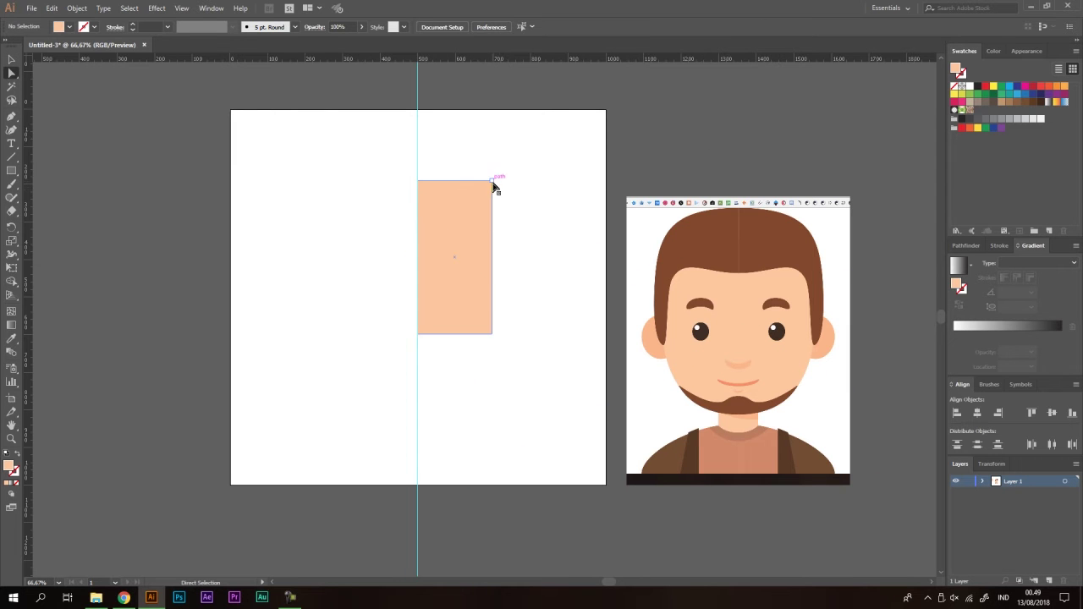
drag(21, 79, 68, 81)
click(492, 180)
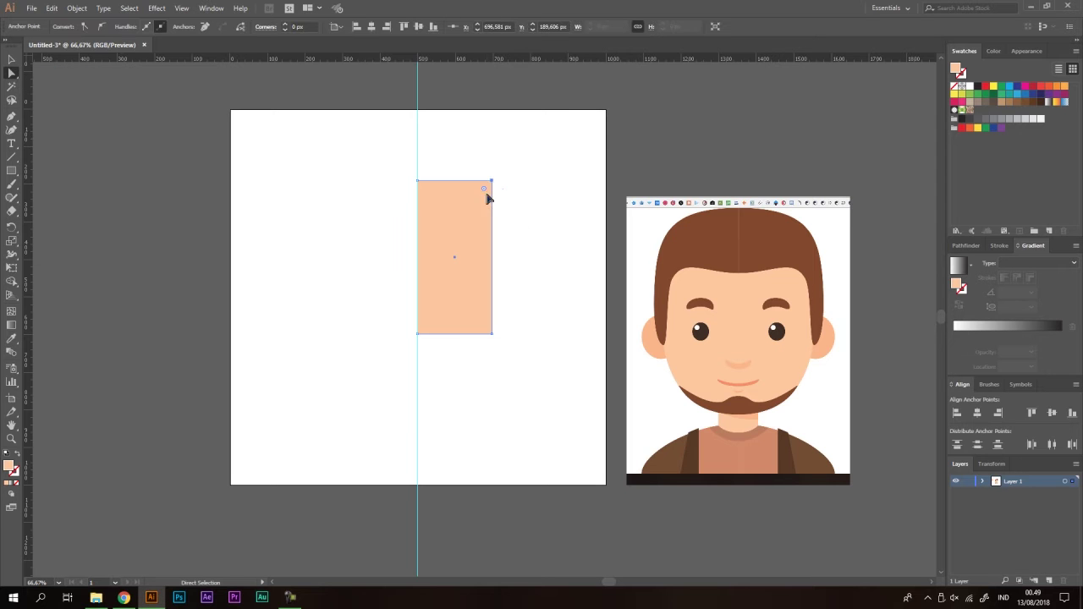
drag(484, 190, 463, 256)
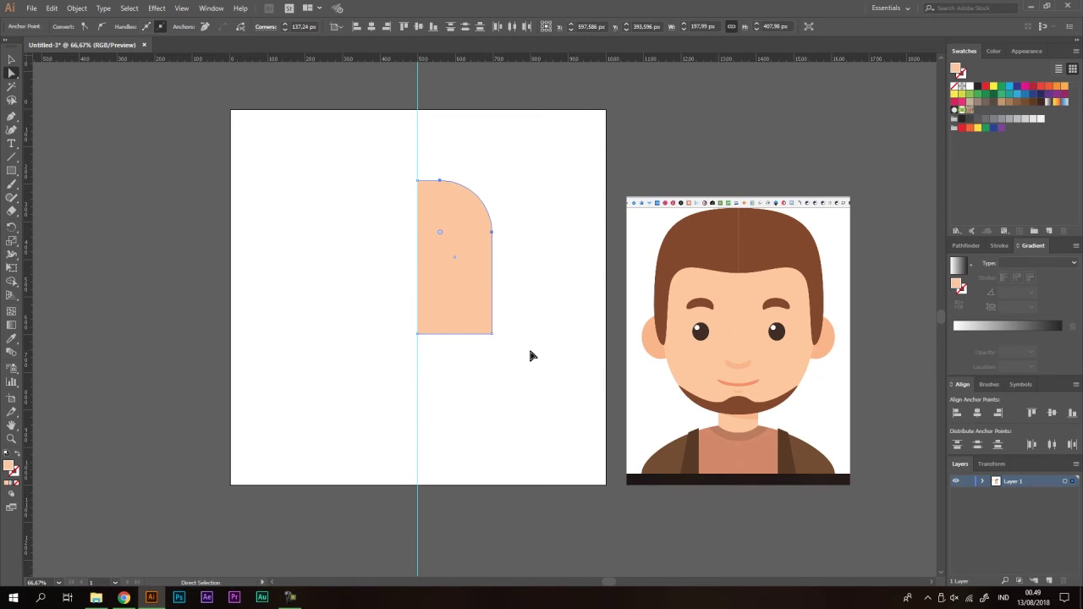
click(492, 332)
drag(484, 327, 413, 232)
key(v)
click(761, 111)
Step: Stretch the half-face shape upward from its top edge to make the head taller
scroll(605, 138, down, 1)
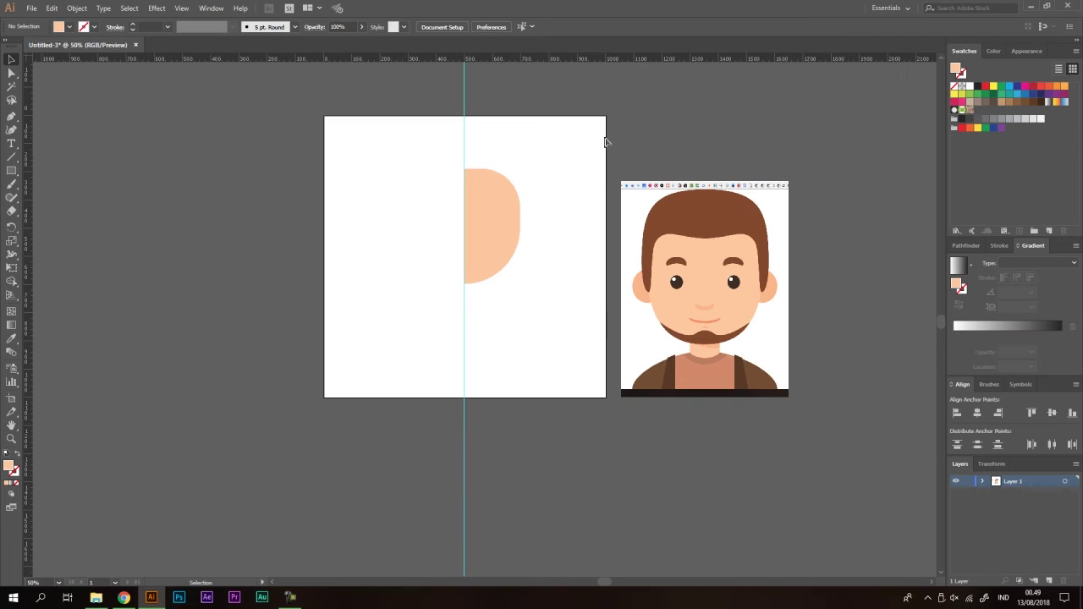
scroll(512, 213, up, 1)
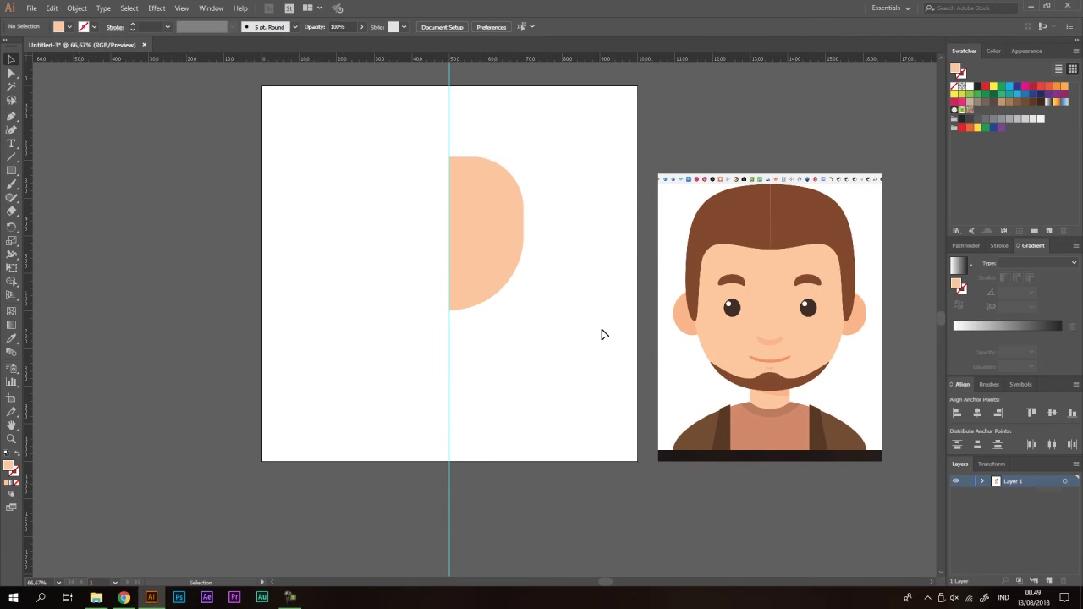
drag(589, 328, 545, 372)
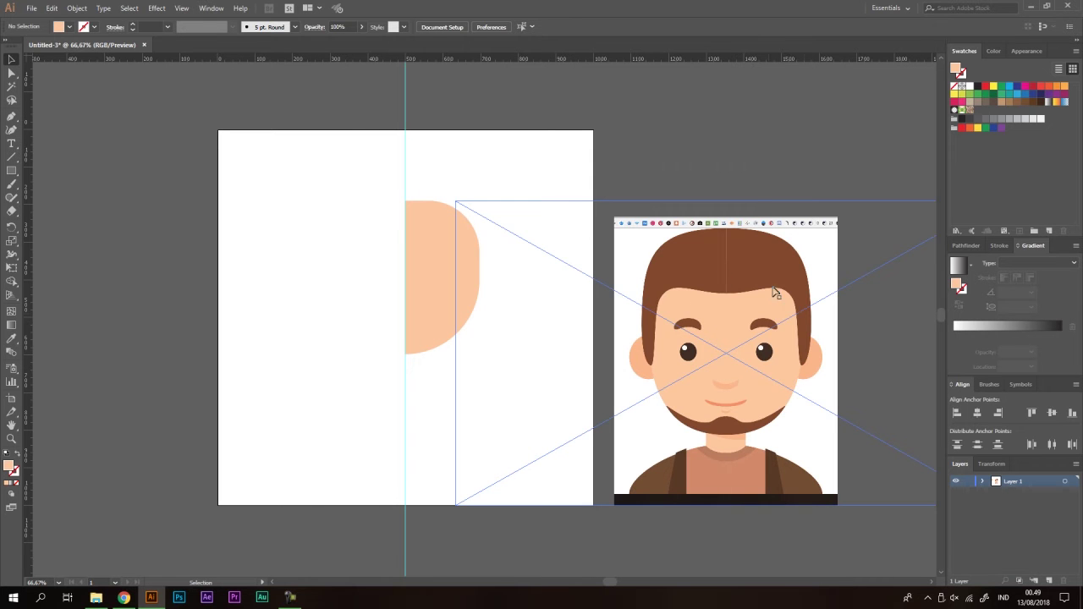
click(11, 115)
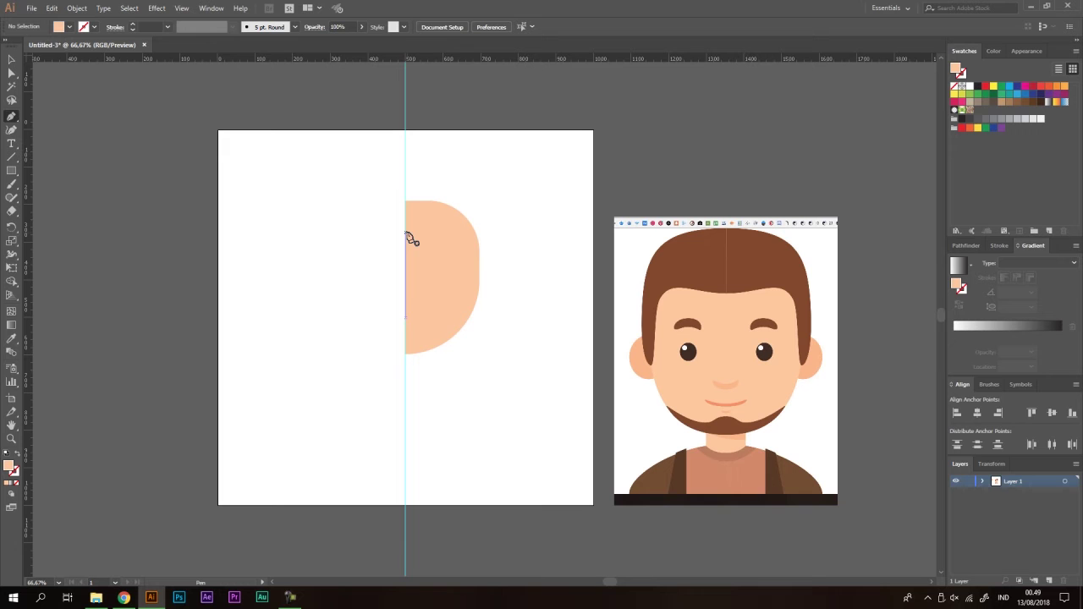
key(v)
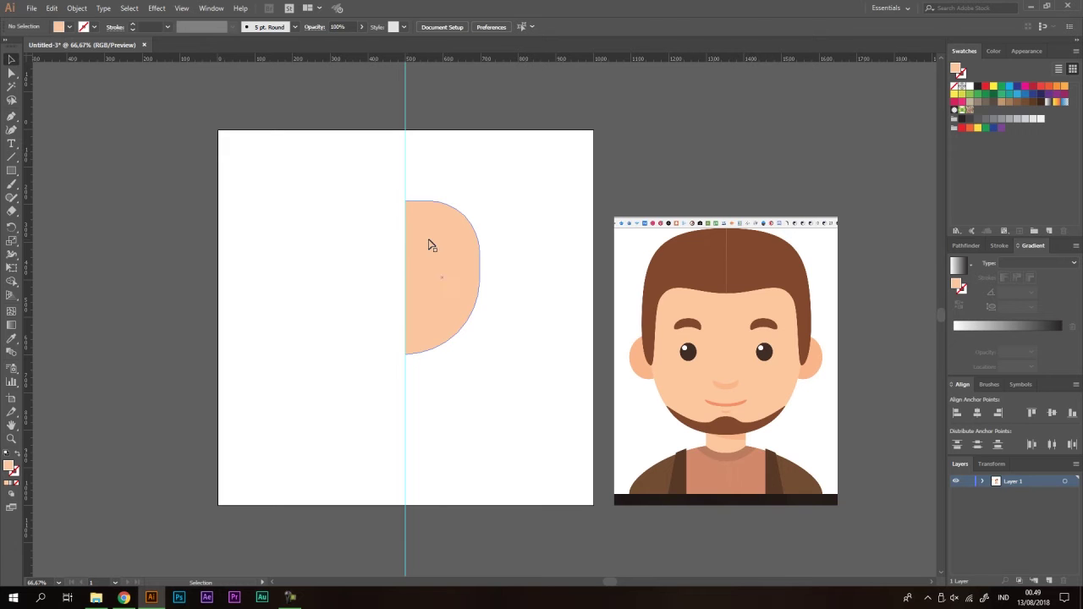
click(430, 242)
drag(444, 202, 446, 171)
click(648, 165)
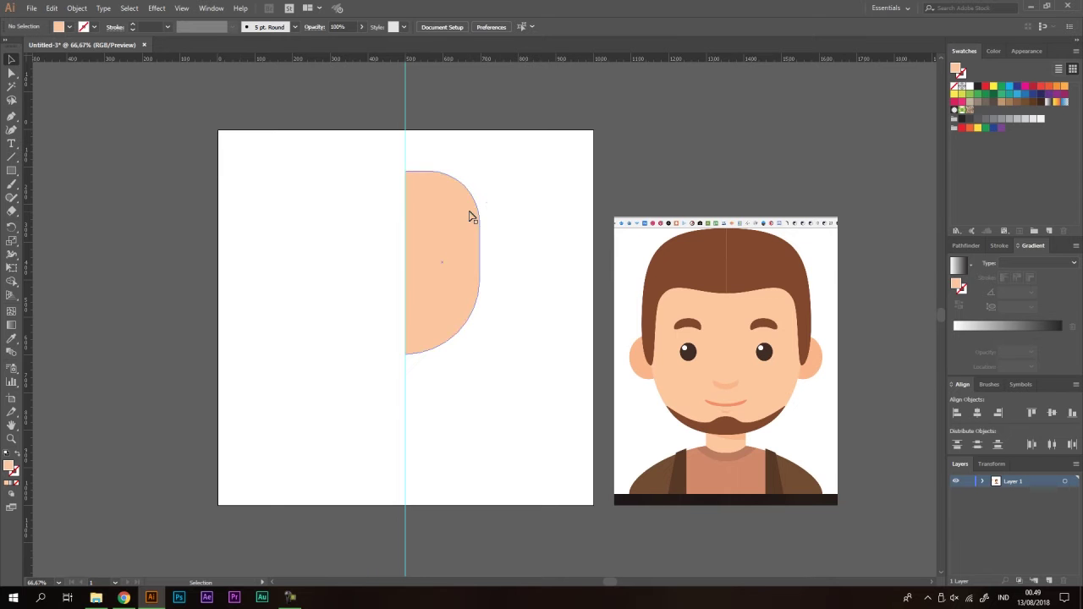
Step: Draw a closed half-hair outline with the Pen tool, following the forehead, sideburn and crown from the center guide
click(16, 122)
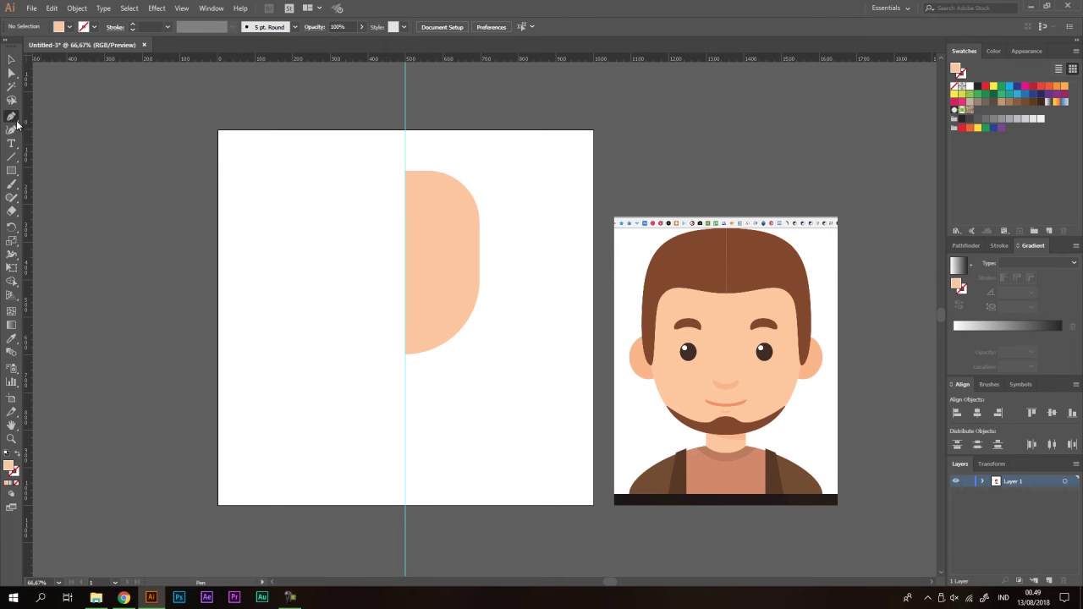
click(407, 205)
scroll(408, 208, up, 1)
scroll(423, 213, right, 2)
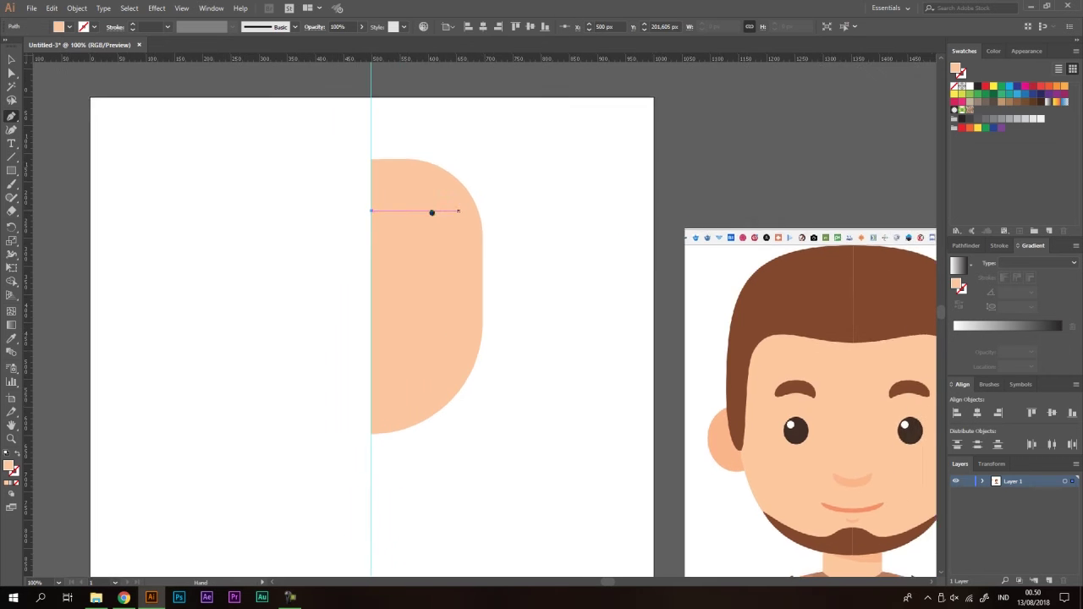
drag(365, 207, 388, 198)
drag(416, 236, 420, 264)
drag(423, 317, 449, 329)
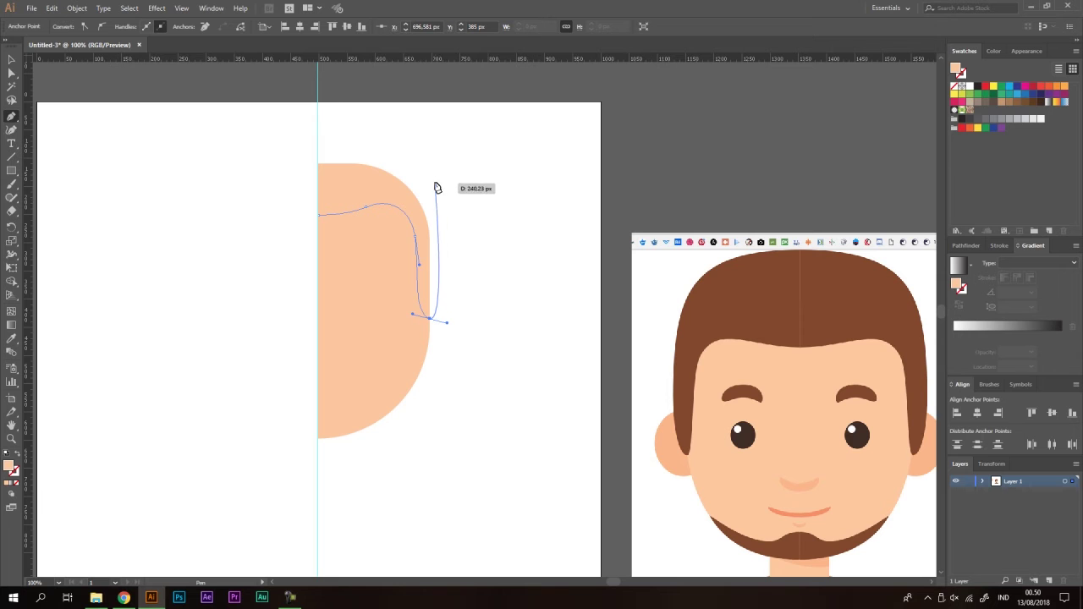
drag(429, 169, 418, 141)
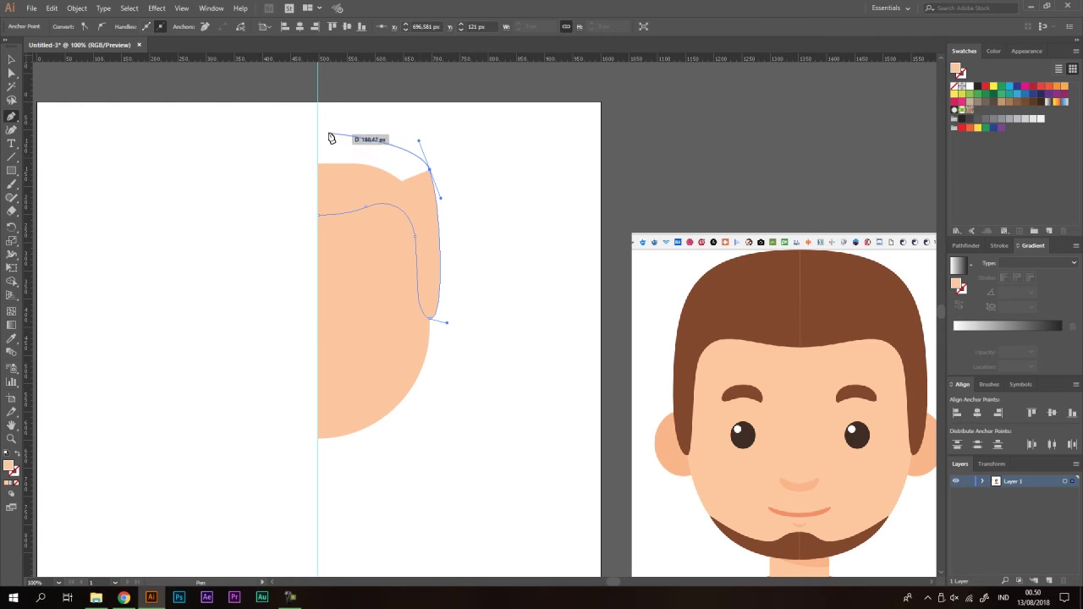
drag(319, 124, 273, 122)
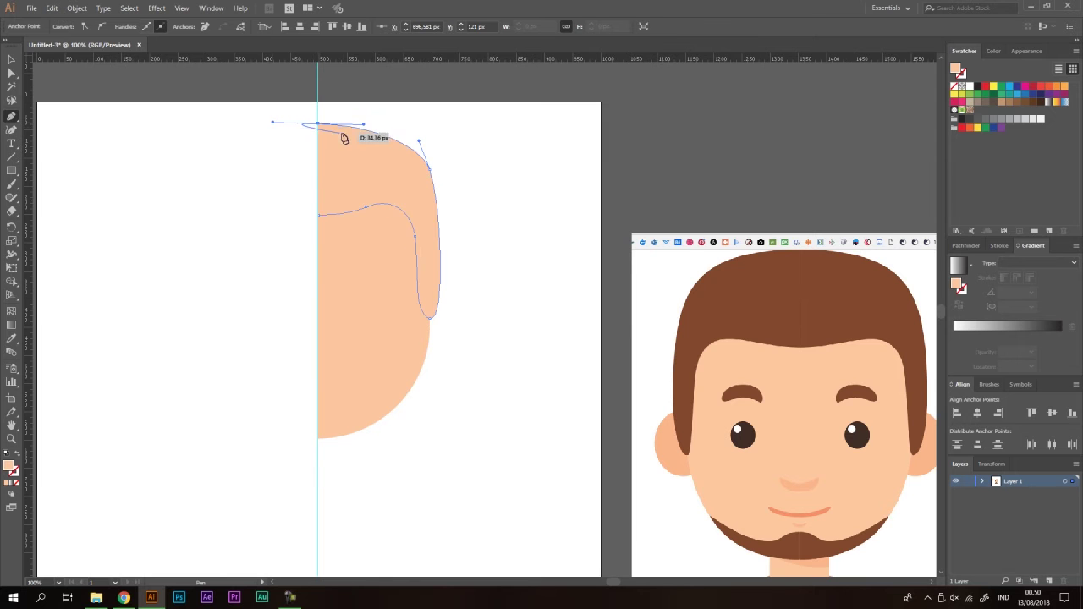
click(319, 216)
Step: Fill the half-hair shape with the brown sampled from the reference hair
key(i)
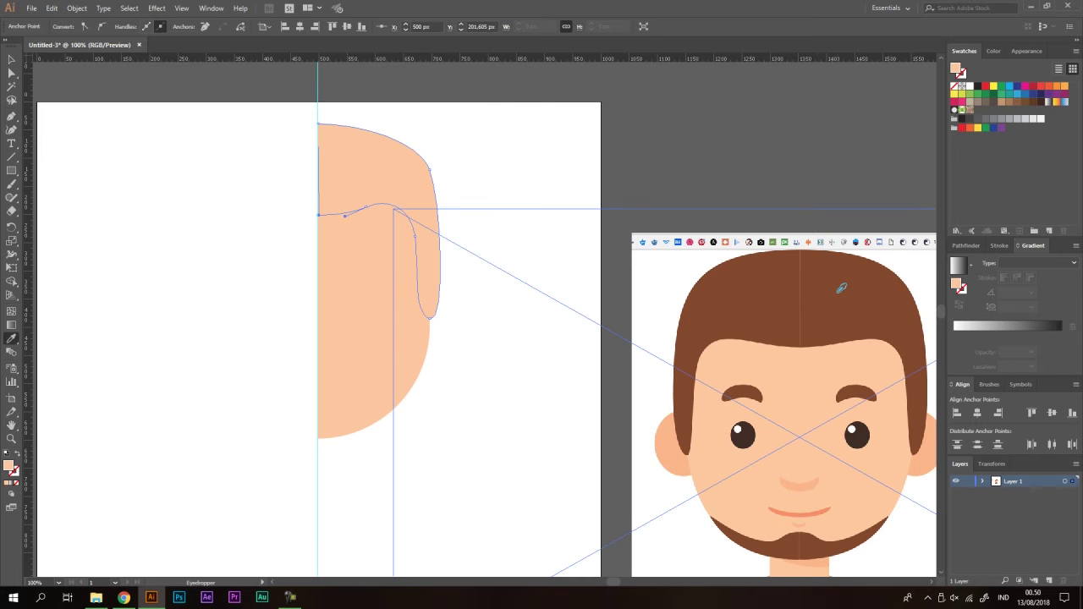
click(841, 289)
key(v)
click(484, 217)
scroll(483, 218, down, 2)
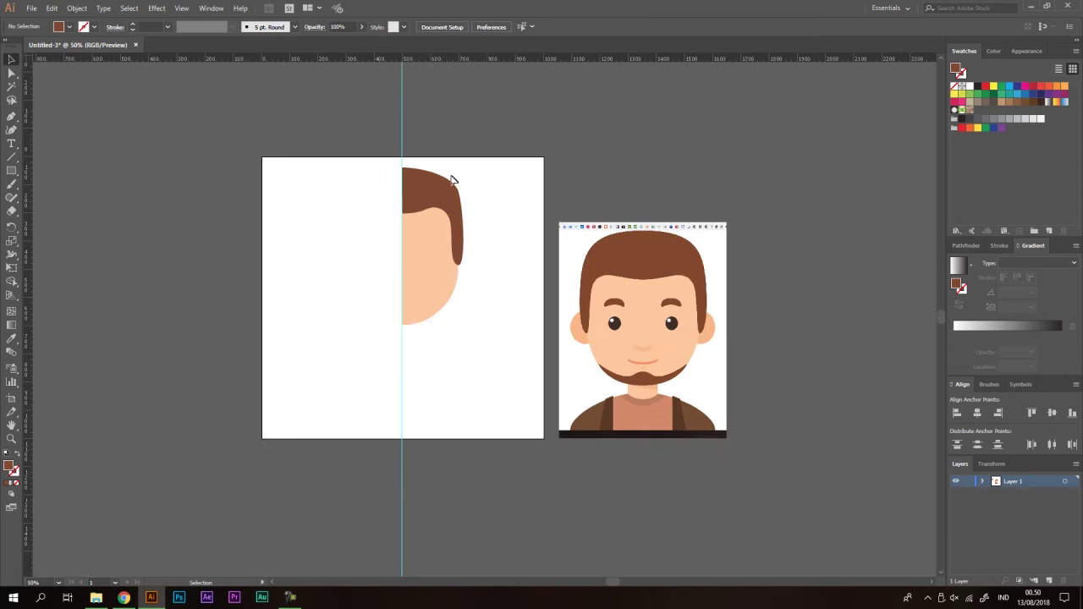
Step: Smooth the hair's outer upper corner by lengthening the curve handle down its side
scroll(478, 211, up, 3)
key(a)
click(474, 236)
click(479, 236)
drag(499, 285, 512, 314)
click(561, 200)
key(ctrl+minus)
key(ctrl+minus)
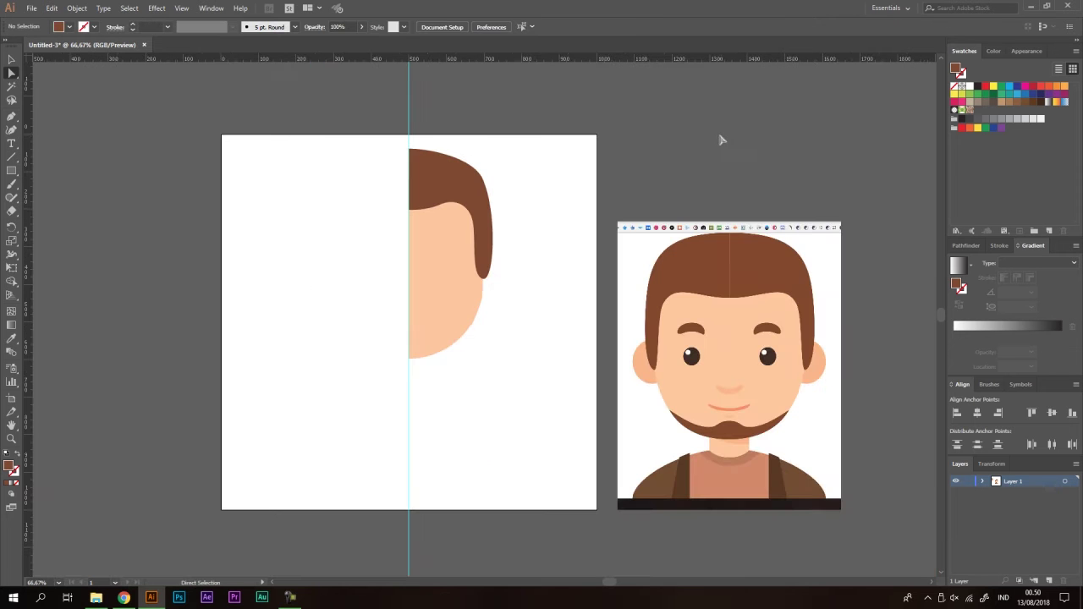
Step: Refine the hairline curve above the forehead by adjusting the handle of its inner anchor point
scroll(494, 170, up, 2)
alt+click(430, 234)
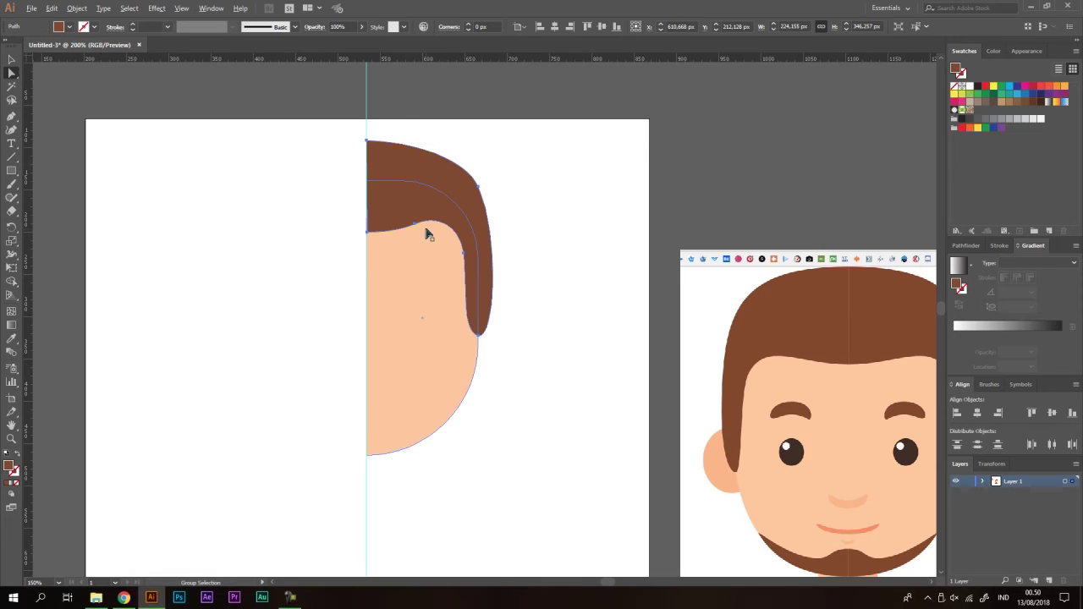
scroll(430, 234, up, 1)
click(428, 211)
drag(447, 203, 452, 210)
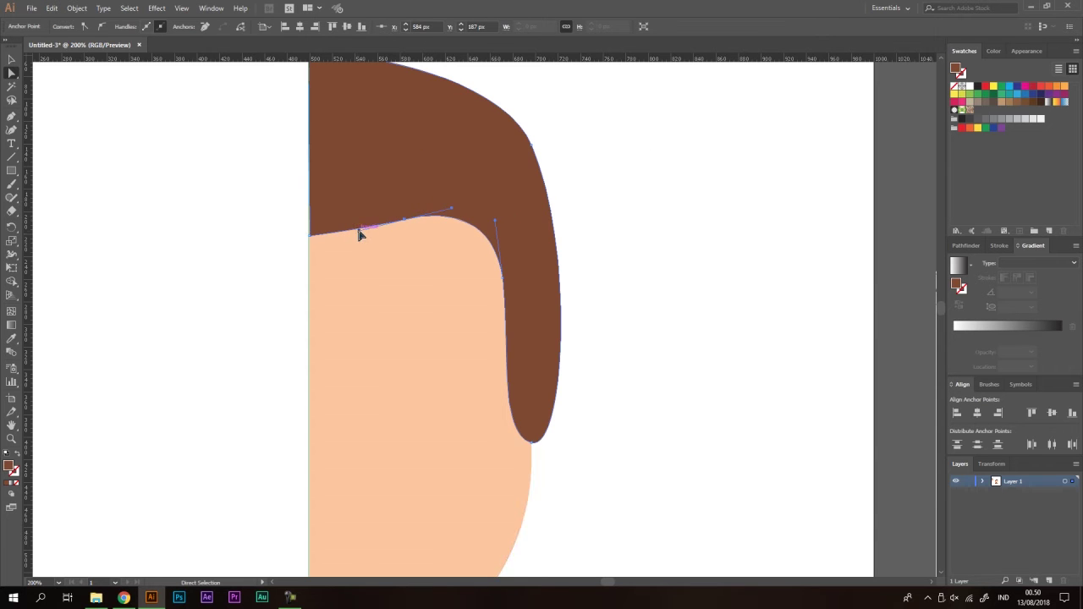
scroll(351, 238, down, 2)
click(570, 176)
scroll(495, 166, down, 1)
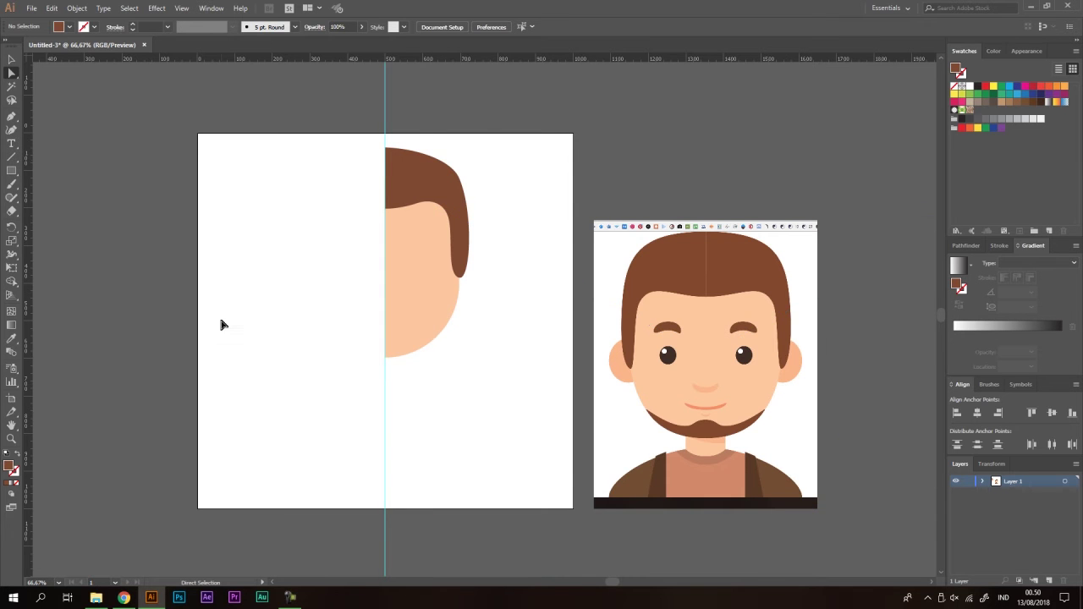
Step: Draw an ear ellipse about 115 x 130 px at the side of the head, filled with the reference ear's color
drag(12, 170, 65, 205)
drag(438, 244, 483, 293)
click(798, 353)
key(v)
click(506, 259)
drag(467, 263, 467, 276)
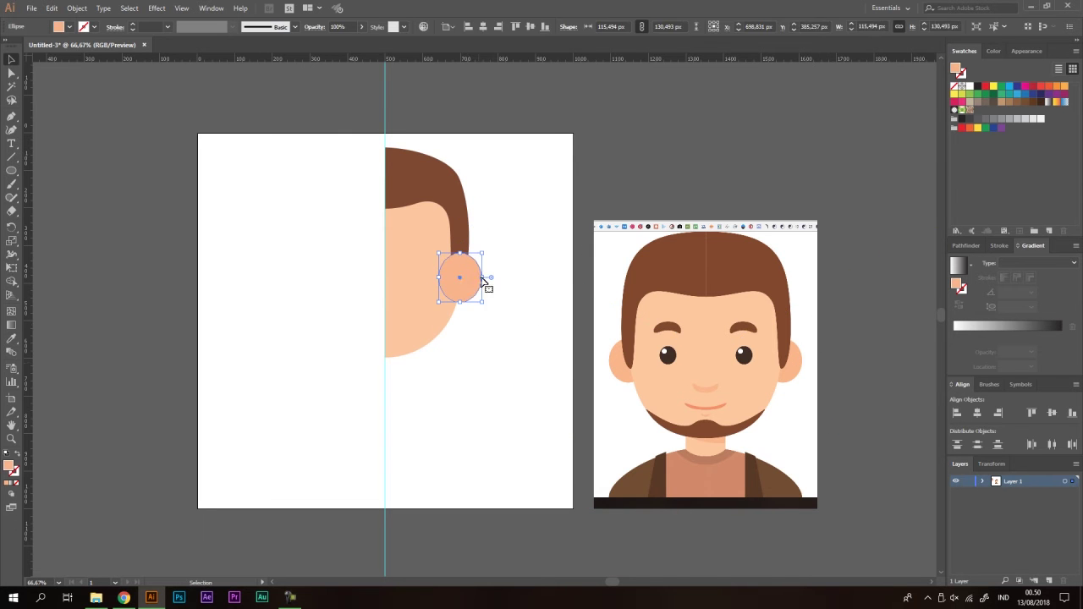
Step: Send the ear ellipse to the back, behind the face and hair
key(ctrl+plus)
right_click(468, 269)
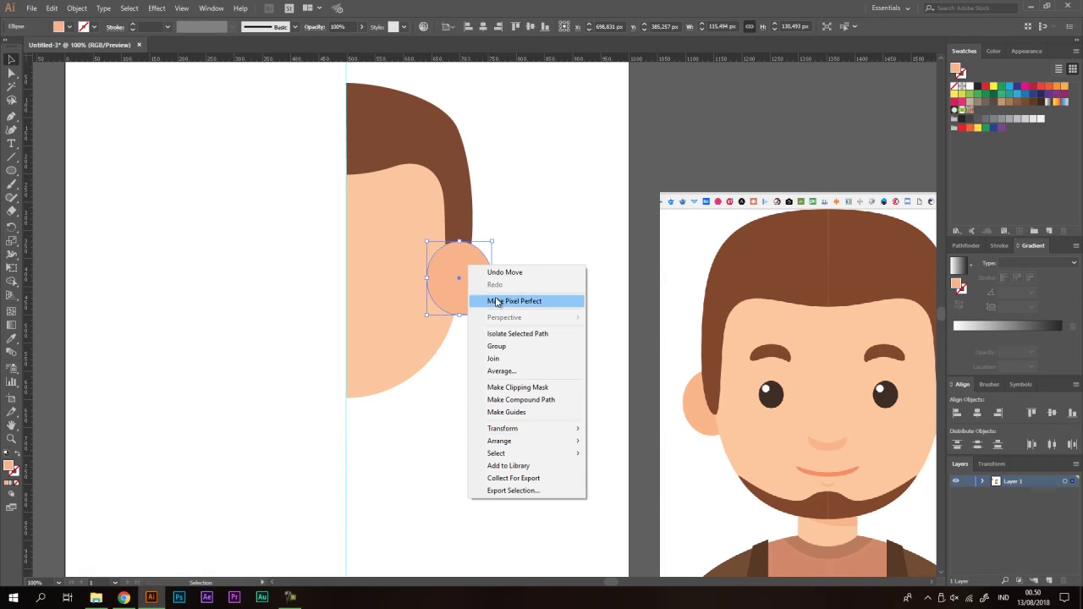
mouse_move(539, 442)
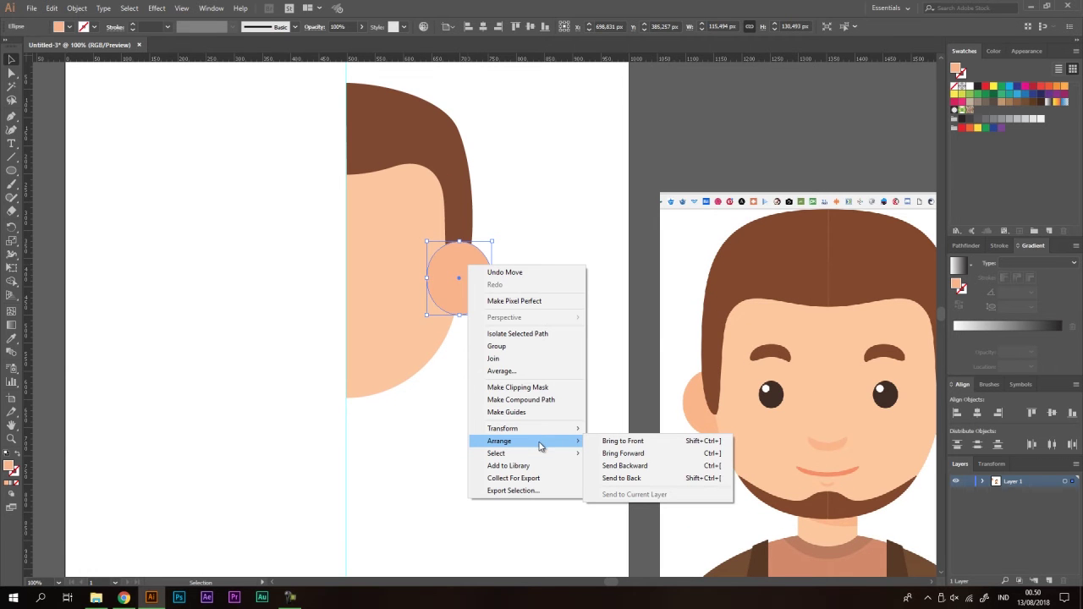
click(622, 478)
click(694, 145)
key(ctrl+minus)
drag(448, 295, 462, 272)
key(ctrl+plus)
key(ctrl+minus)
key(ctrl+minus)
click(568, 193)
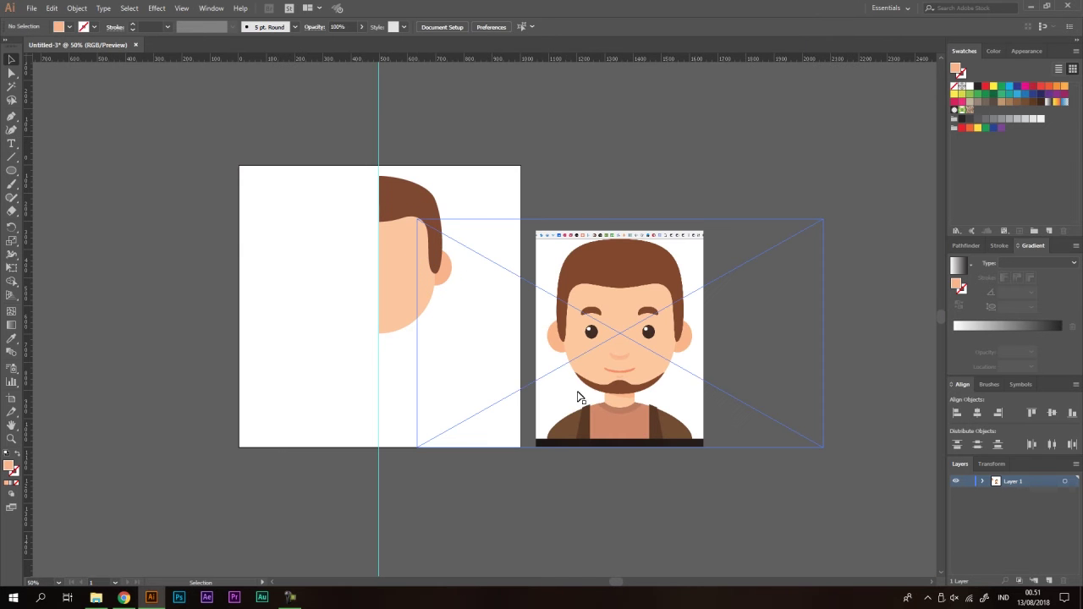
Step: Move the reference image farther from the artboard, and outline a closed beard shape with the Pen tool from the center guide past the jaw and chin
drag(694, 309, 735, 310)
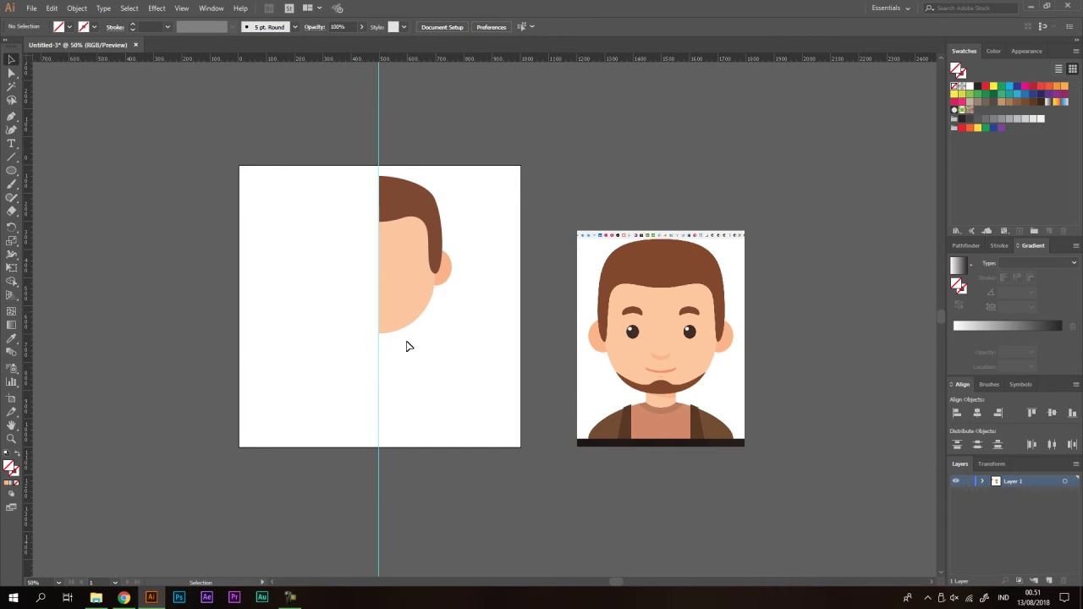
key(p)
key(shift+c)
scroll(394, 317, up, 1)
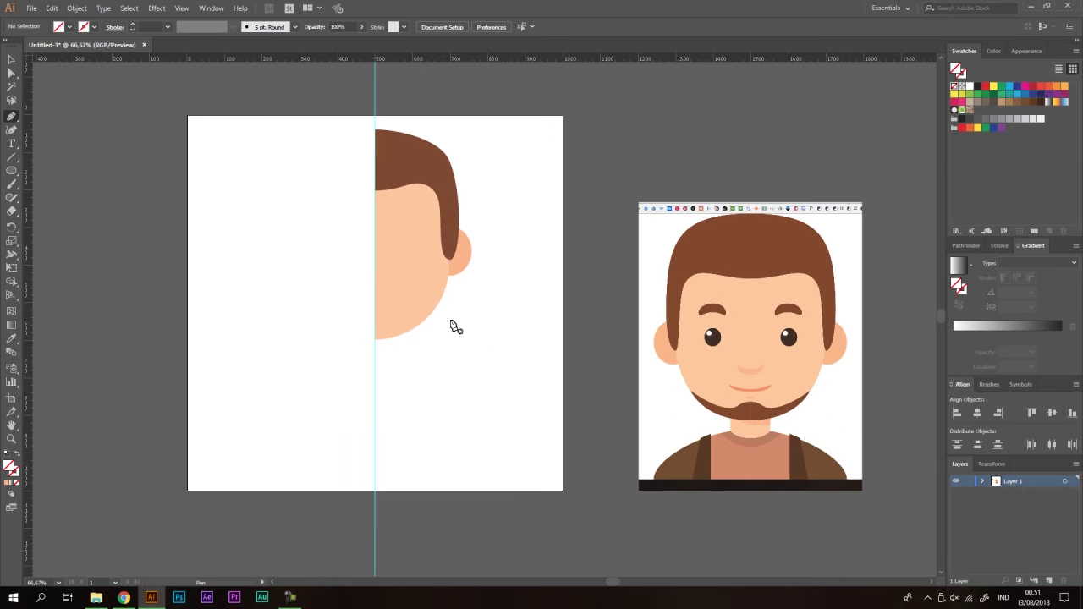
scroll(435, 314, up, 1)
drag(435, 314, 295, 262)
scroll(363, 290, down, 1)
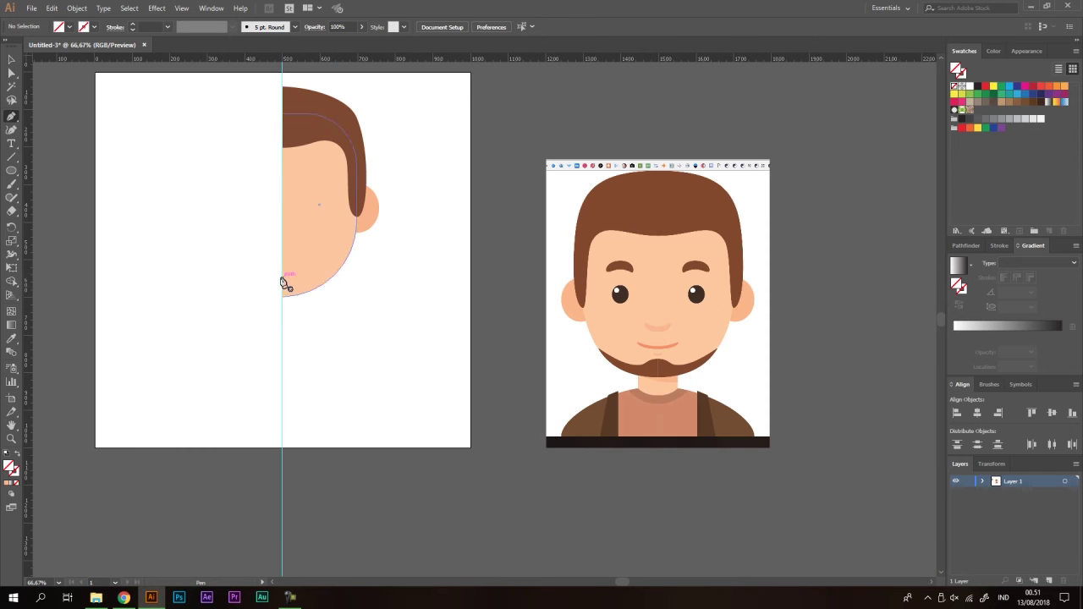
click(283, 278)
scroll(294, 281, up, 2)
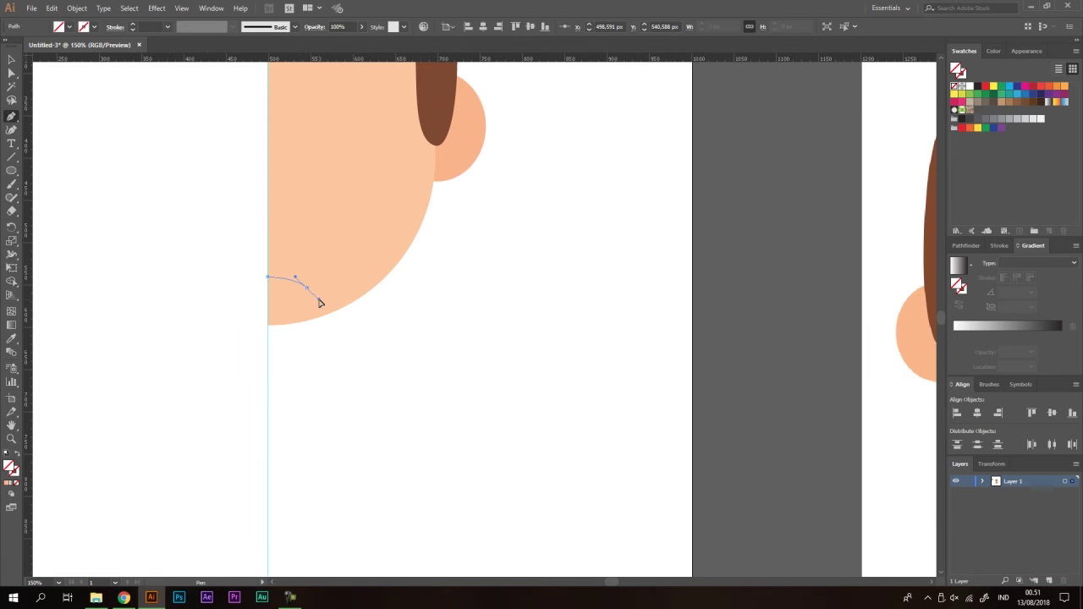
drag(319, 302, 319, 299)
drag(417, 232, 437, 197)
click(539, 295)
click(388, 461)
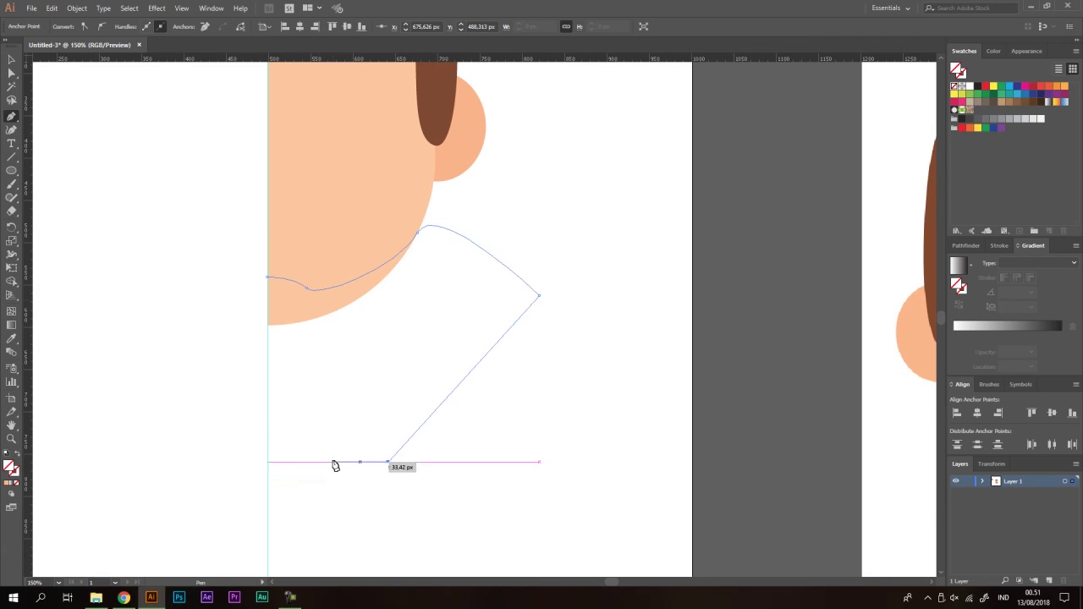
click(268, 408)
click(269, 287)
scroll(370, 345, down, 1)
Step: Fill the beard shape with the same brown as the hair
key(i)
click(420, 110)
key(v)
click(496, 201)
scroll(457, 279, down, 1)
scroll(391, 257, up, 1)
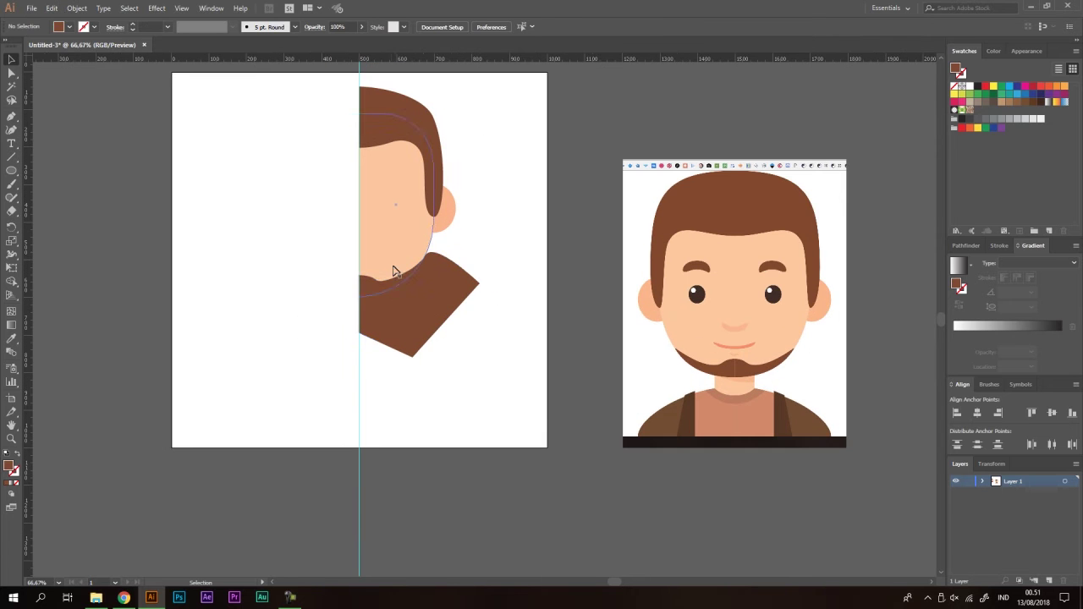
Step: Trim the beard to the face contour with Shape Builder, removing the part that extends outside the jaw
click(437, 282)
scroll(423, 297, up, 1)
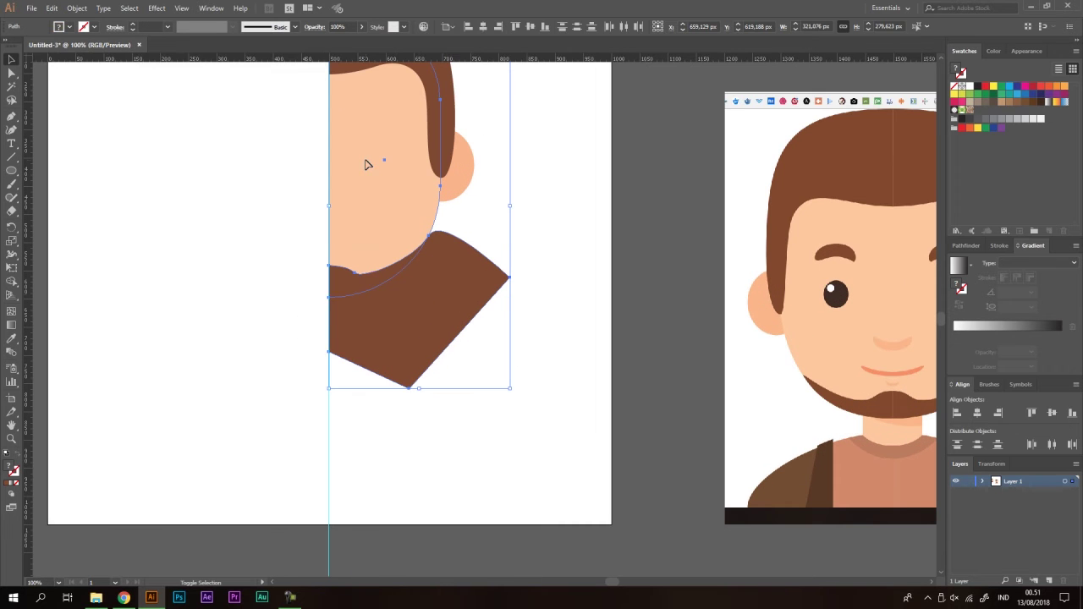
drag(8, 281, 53, 284)
drag(513, 205, 420, 351)
key(v)
click(471, 272)
scroll(472, 276, down, 2)
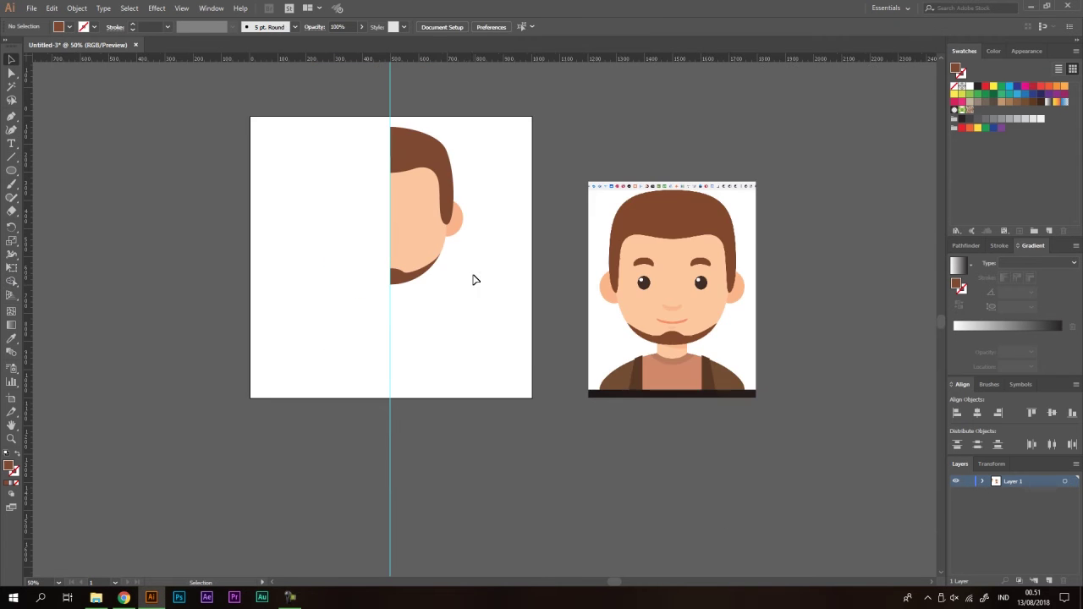
Step: Draw a small upright ellipse as the eye on the half face, filled with the dark brown of the reference's eye
scroll(508, 284, up, 3)
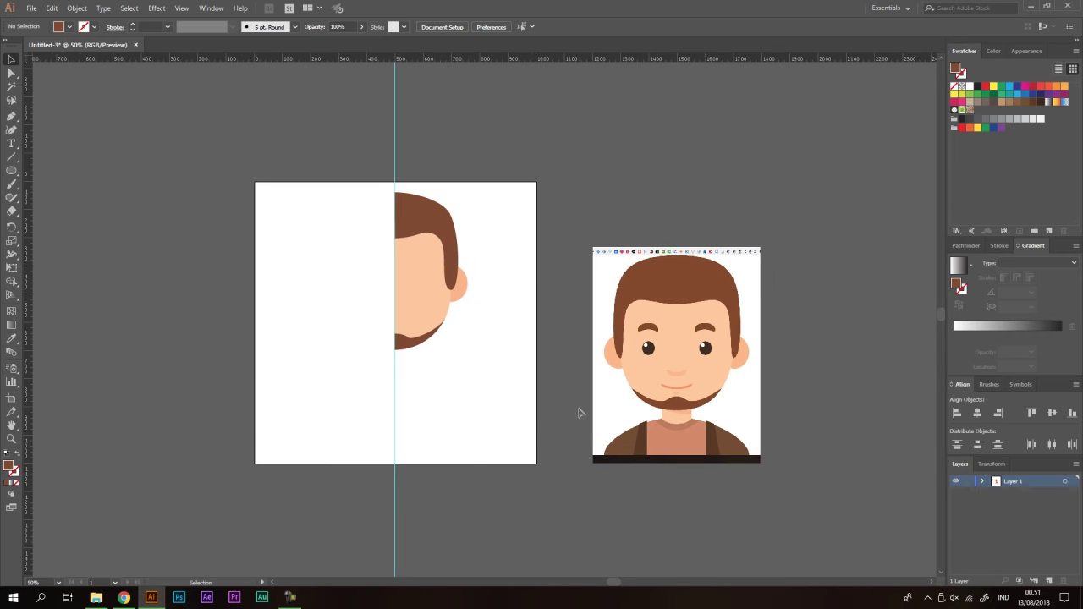
scroll(657, 429, up, 1)
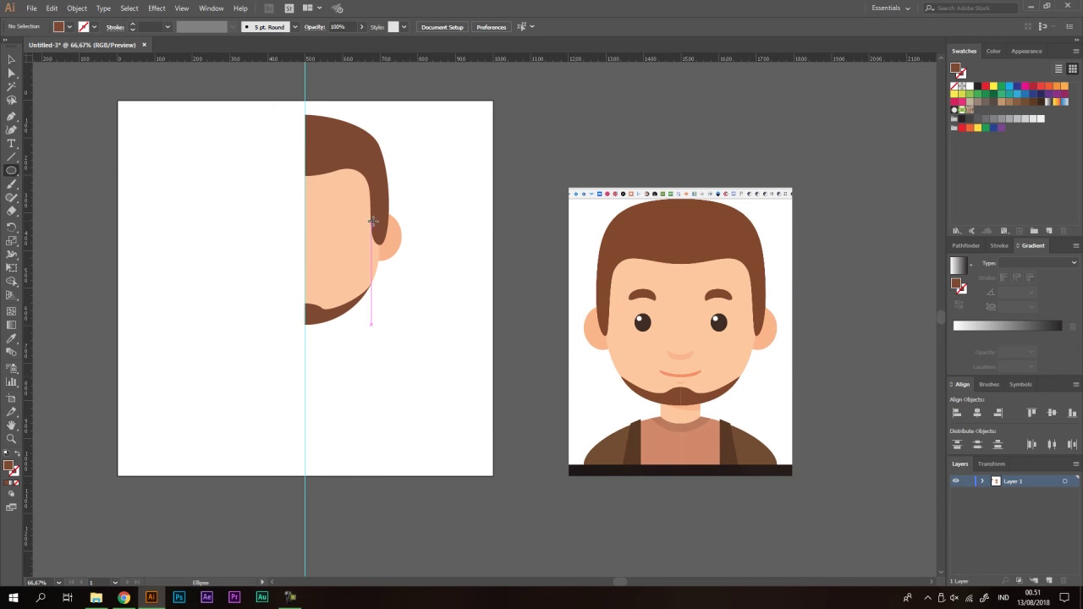
mouse_move(336, 217)
mouse_down()
mouse_move(355, 237)
mouse_move(345, 225)
mouse_up()
key(v)
key(i)
click(730, 322)
key(v)
click(449, 228)
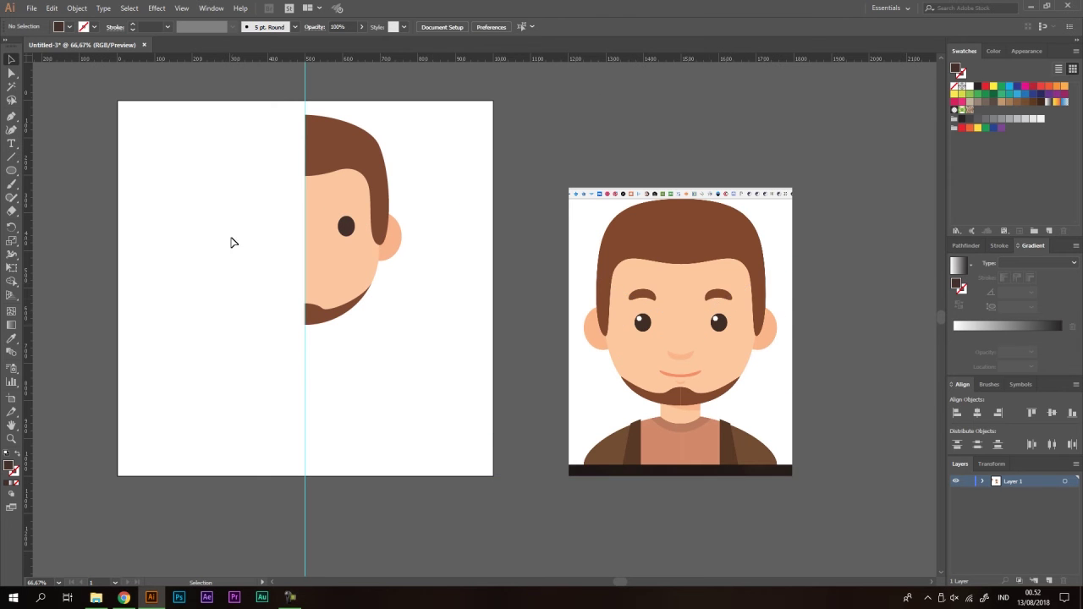
Step: Draw a 157 px circle around the eye and turn its fill into a stroke so it has no fill
click(12, 170)
click(60, 199)
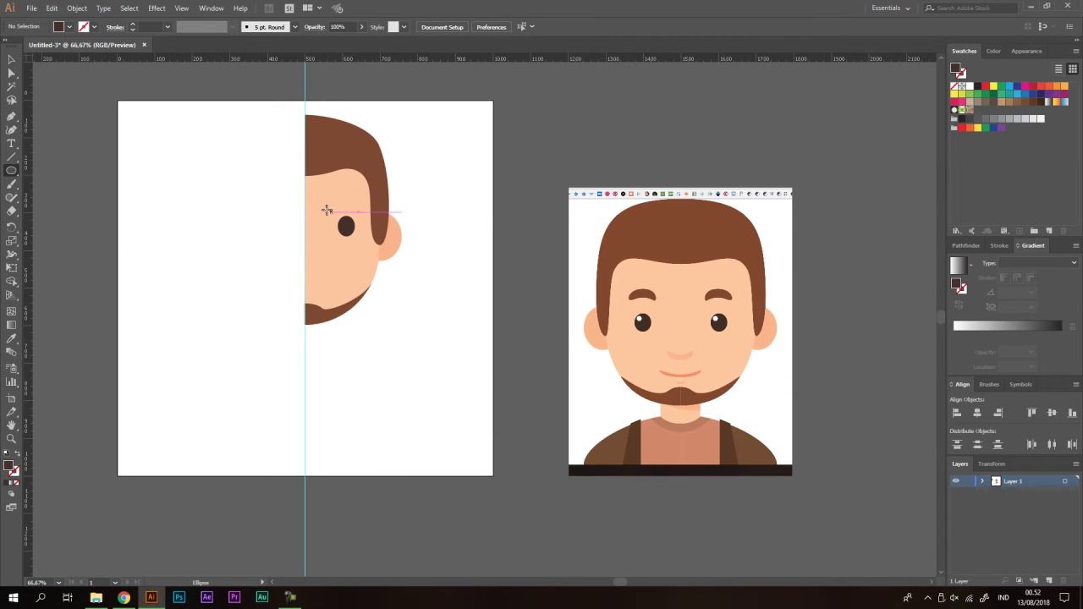
scroll(321, 215, up, 1)
mouse_move(315, 199)
mouse_down()
mouse_move(380, 285)
mouse_move(369, 288)
mouse_up()
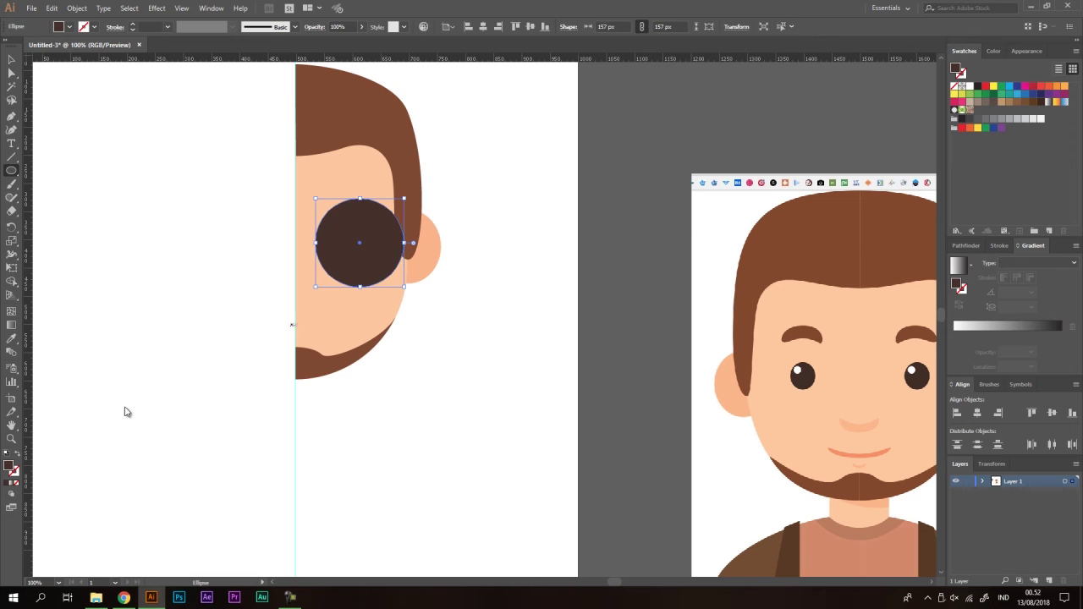
key(shift+x)
key(v)
click(431, 311)
Step: Add a smaller 117 px copy of the circle set higher, and center both circles horizontally on the eye
drag(398, 222, 392, 178)
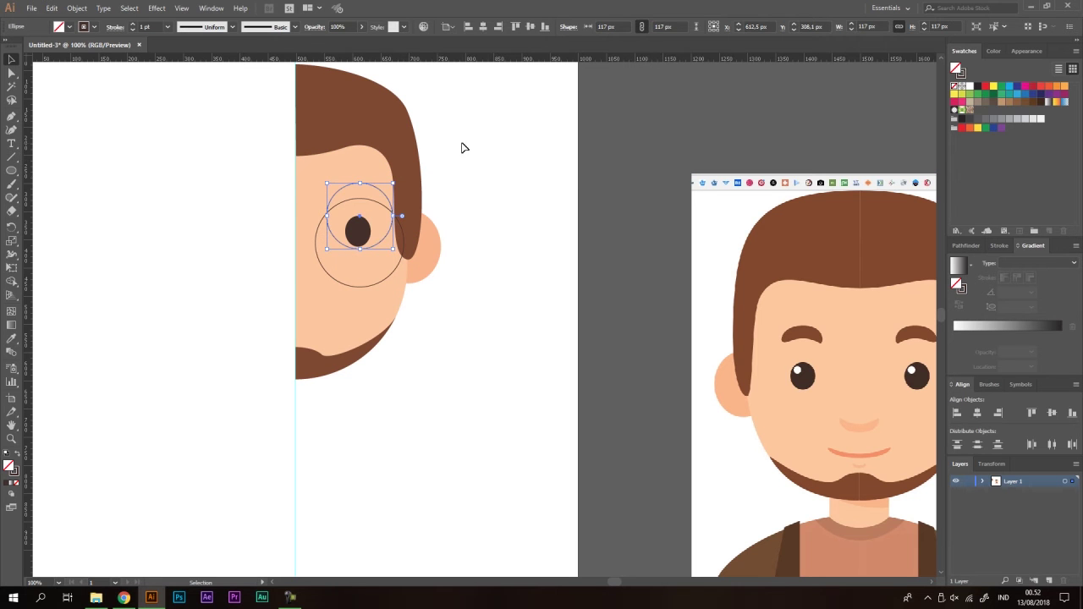
shift+click(379, 204)
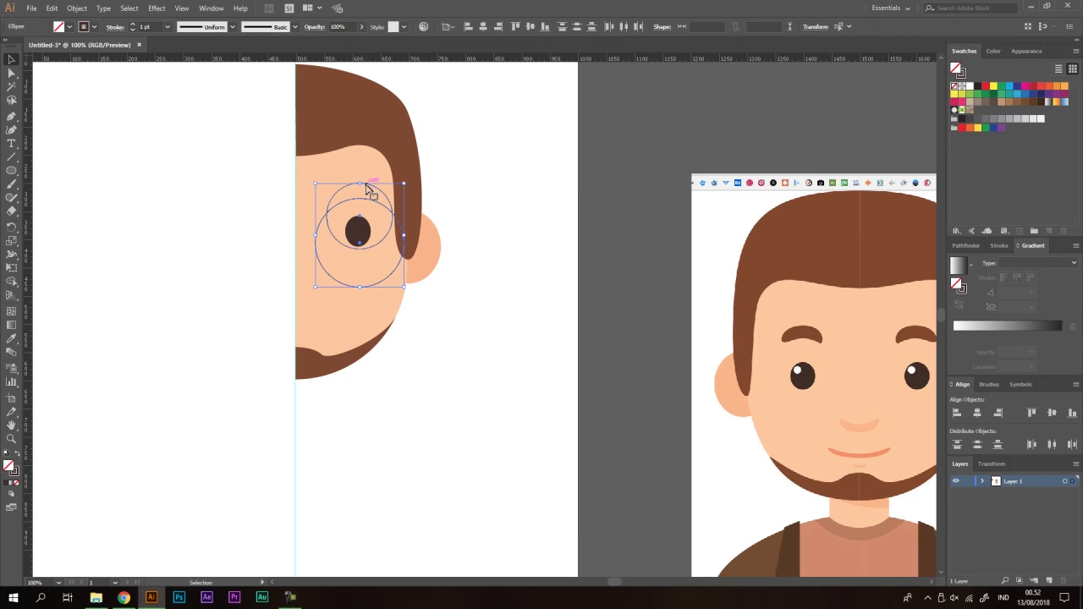
drag(366, 188, 358, 235)
click(433, 200)
scroll(438, 220, down, 1)
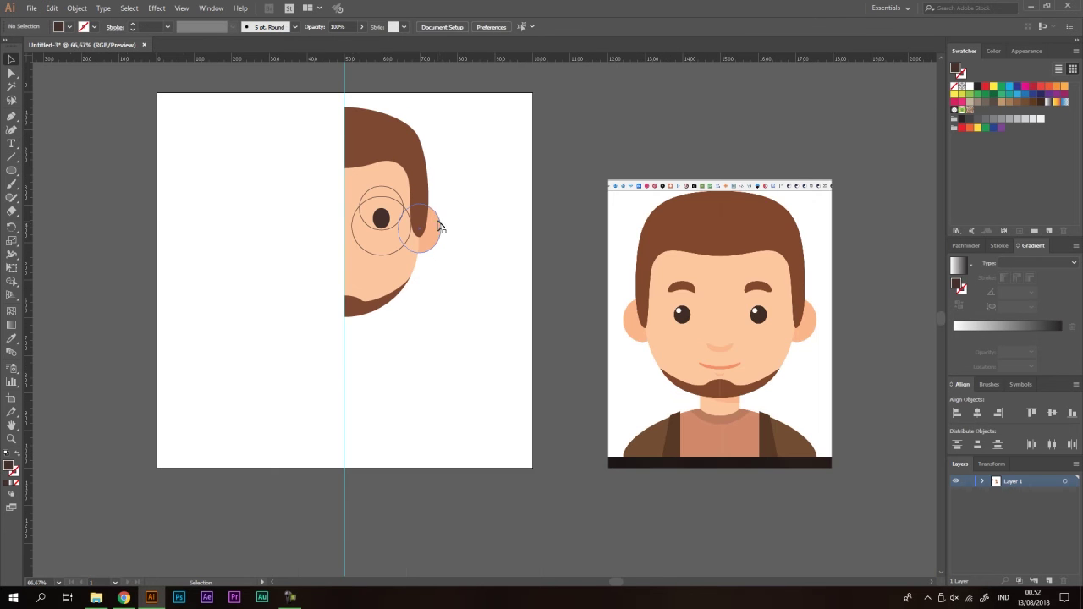
Step: Cut away the larger circle and the overlap with Shape Builder, keeping only the upper crescent as the eyebrow
scroll(395, 197, up, 1)
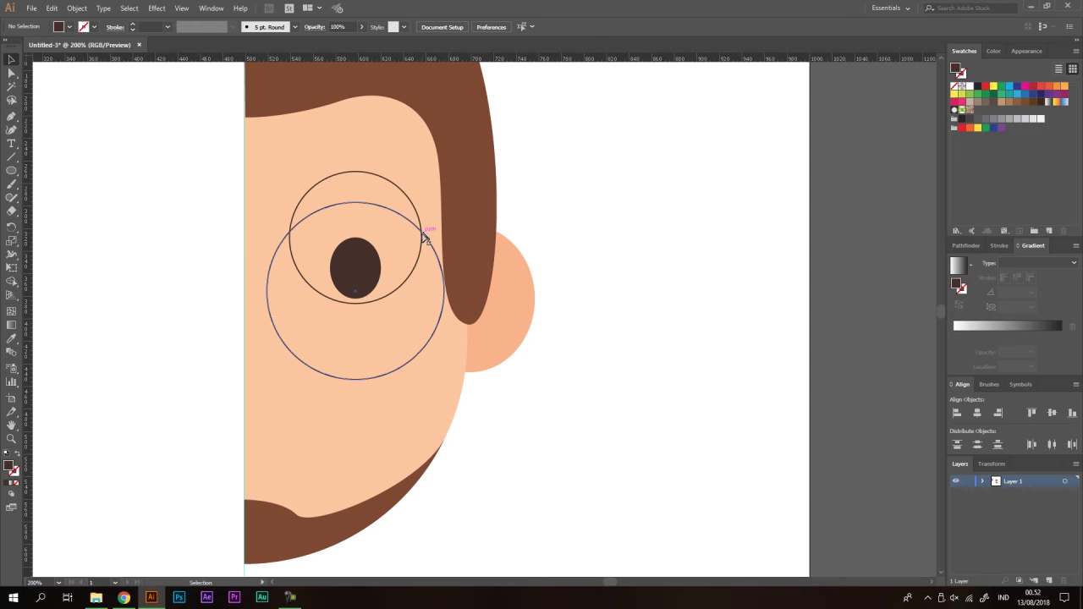
click(425, 239)
shift+click(446, 274)
drag(14, 284, 56, 285)
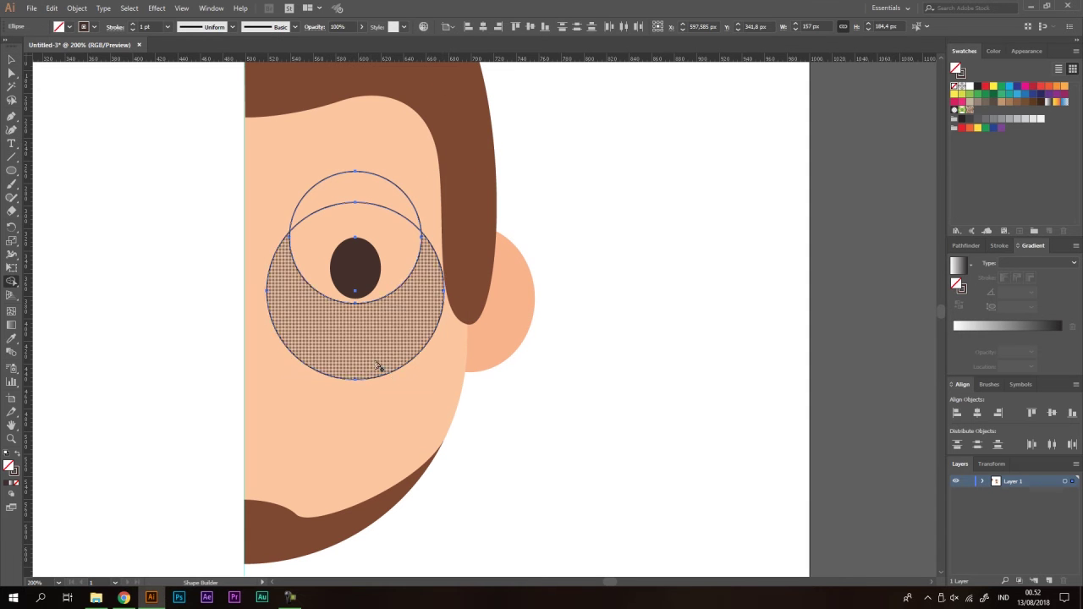
mouse_move(501, 415)
mouse_down()
mouse_move(363, 350)
mouse_move(354, 288)
mouse_up()
key(v)
click(573, 169)
scroll(432, 227, down, 2)
scroll(334, 188, down, 2)
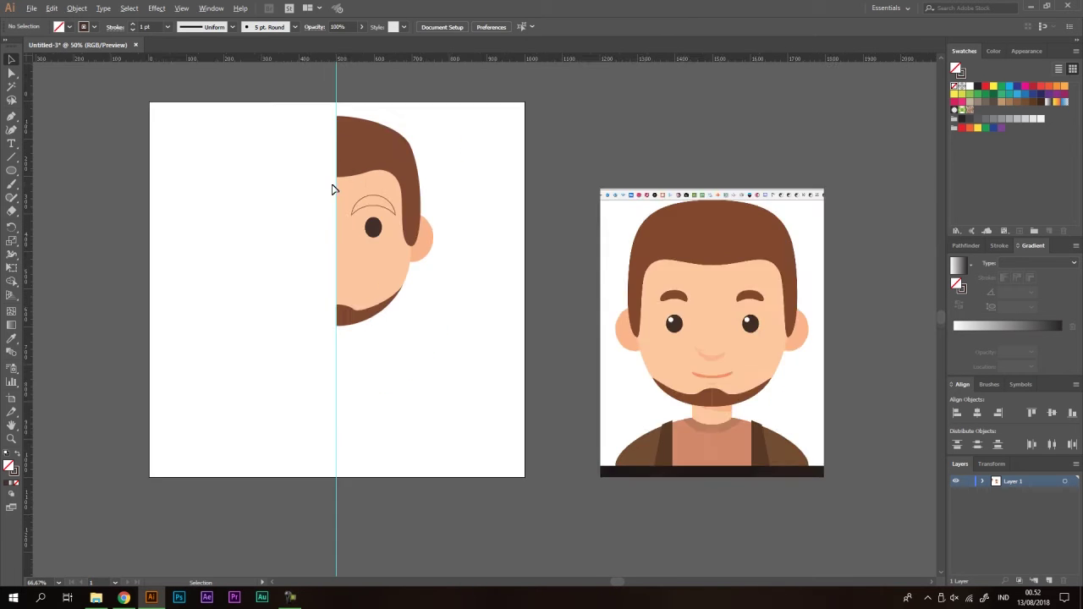
Step: Give the eyebrow crescent the hair's brown fill with no stroke
scroll(386, 211, up, 2)
click(387, 213)
click(493, 215)
click(391, 222)
key(i)
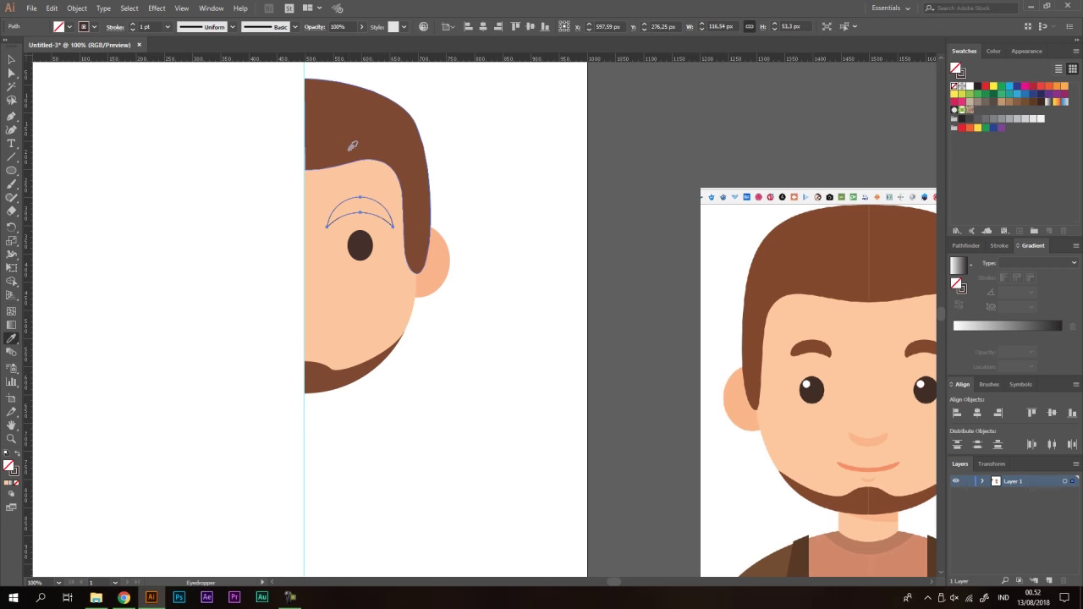
click(354, 141)
key(v)
click(485, 273)
key(ctrl+minus)
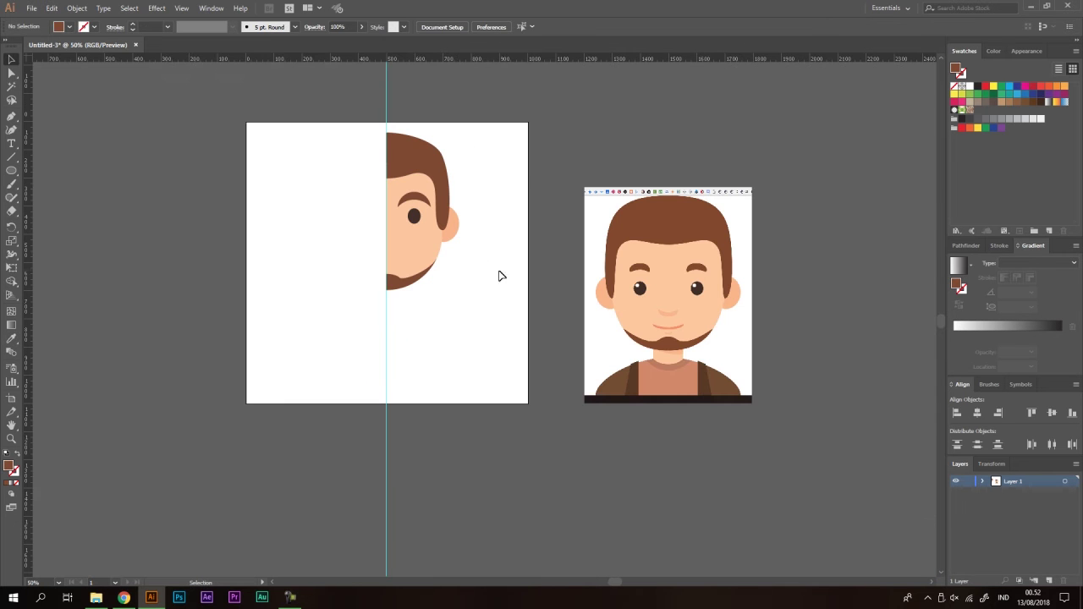
Step: Round both pointed ends of the eyebrow with the corner widgets of its two end anchor points
key(ctrl+plus)
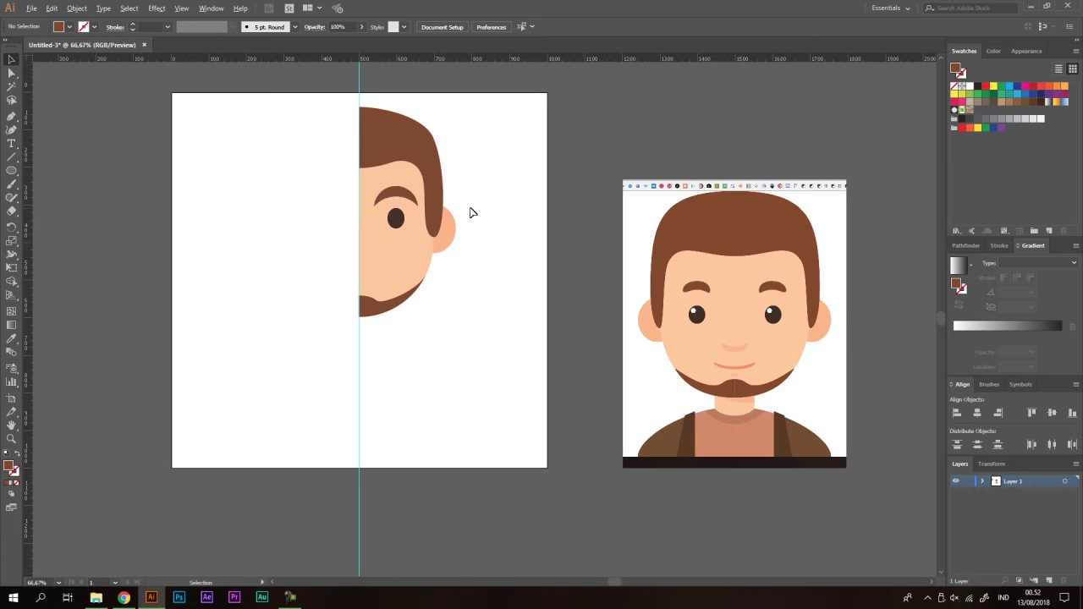
key(ctrl+plus)
key(ctrl+plus)
key(ctrl+plus)
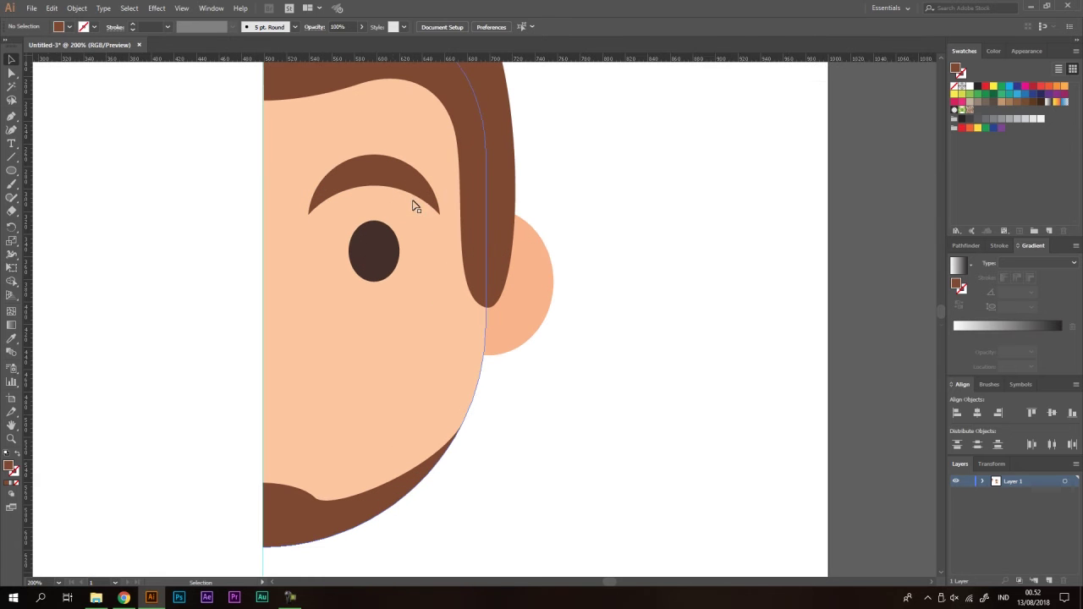
click(12, 73)
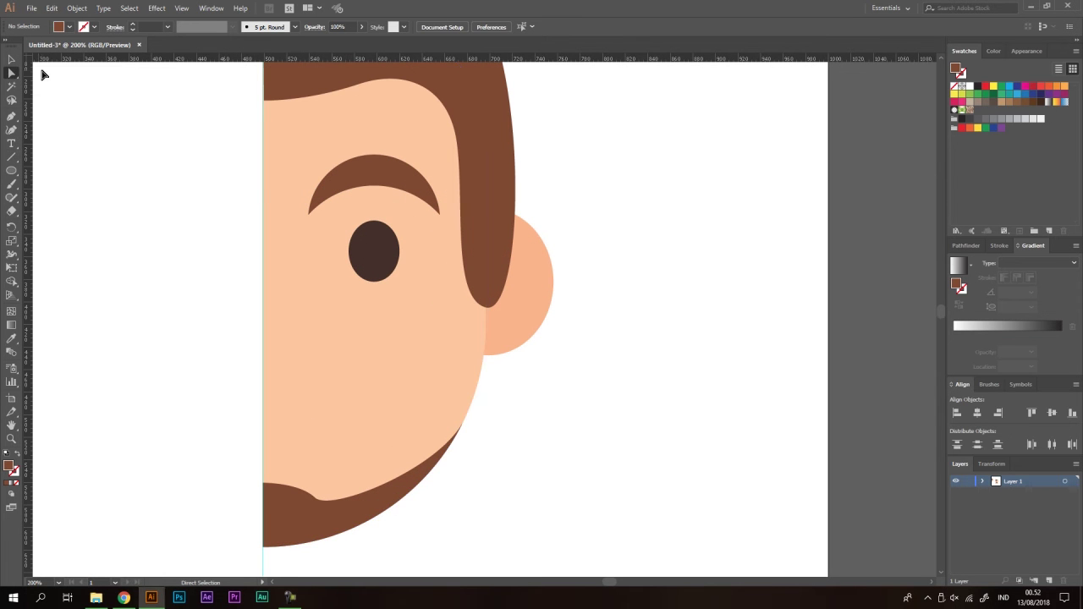
click(310, 213)
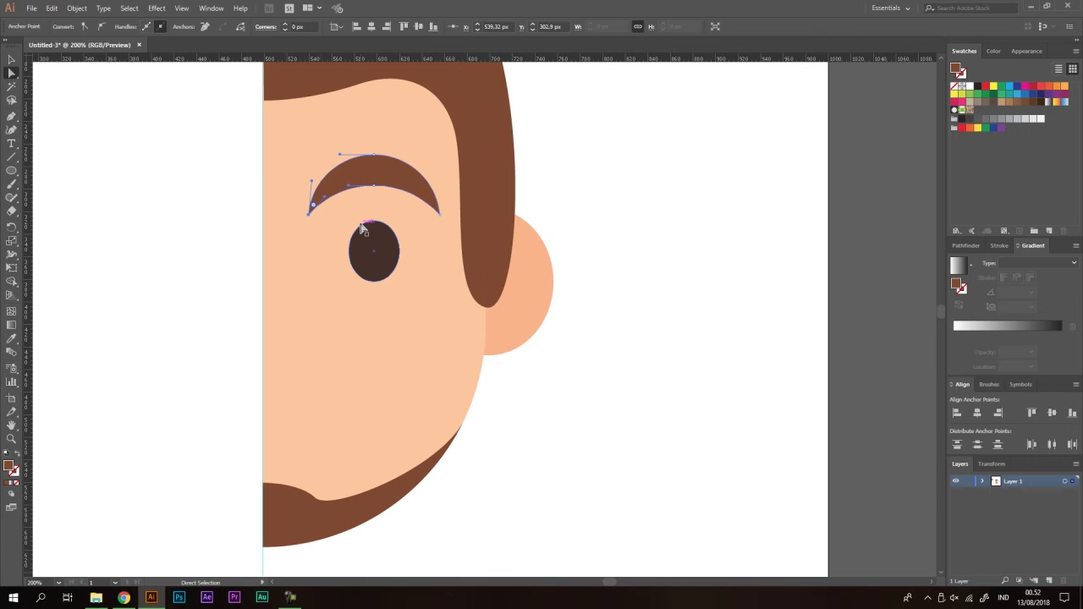
shift+click(440, 212)
drag(432, 203, 415, 188)
scroll(373, 177, down, 2)
key(v)
click(511, 164)
scroll(330, 178, down, 1)
Step: Scale the eyebrow down slightly, keeping it centered above the eye
scroll(353, 160, up, 4)
click(376, 218)
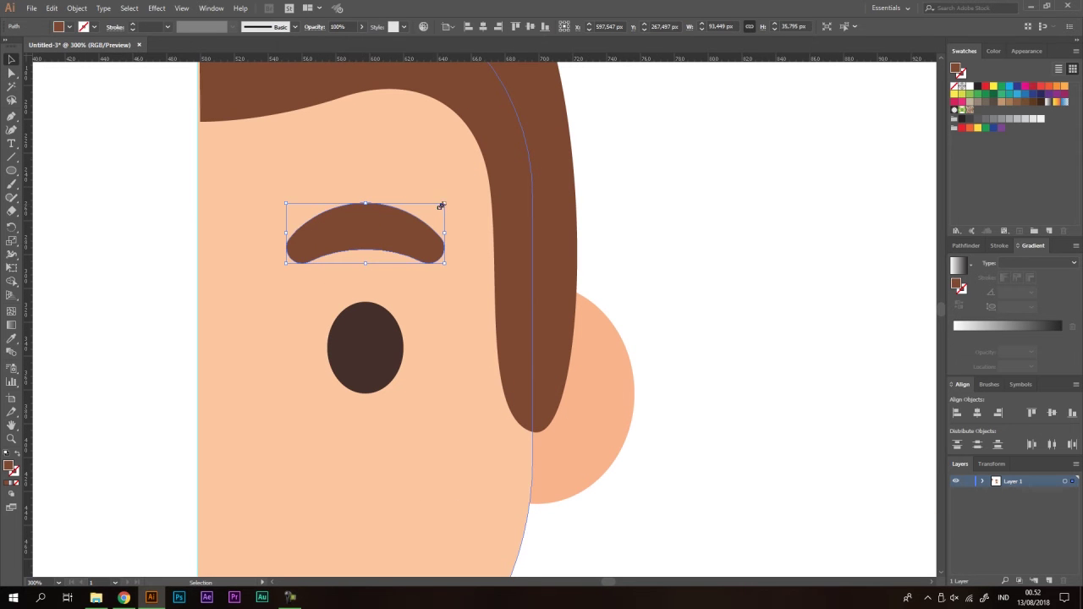
drag(445, 205, 432, 209)
drag(366, 207, 365, 210)
scroll(415, 202, down, 3)
click(504, 208)
scroll(372, 204, down, 2)
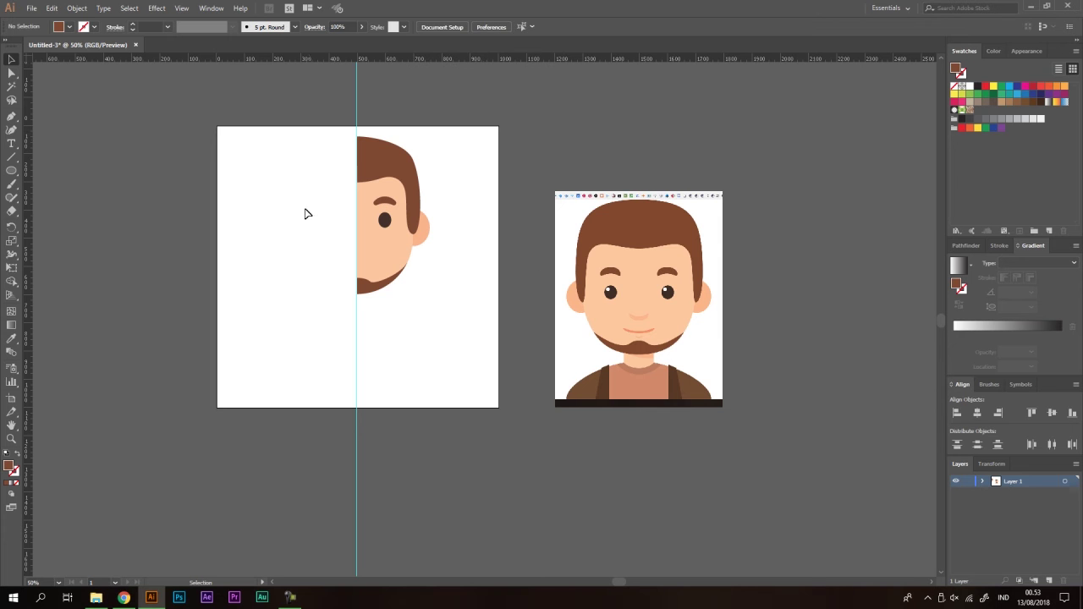
Step: Draw an 11 px circle on the upper inner part of the eye and fill it white as the highlight
click(667, 293)
scroll(667, 293, up, 2)
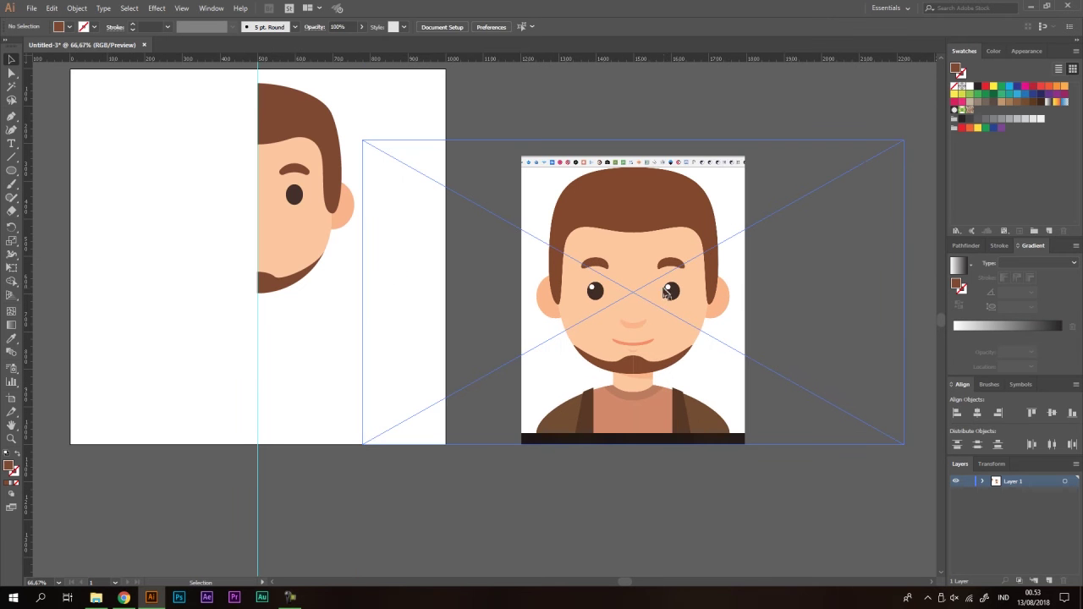
scroll(669, 293, up, 1)
scroll(634, 285, down, 1)
scroll(307, 206, up, 3)
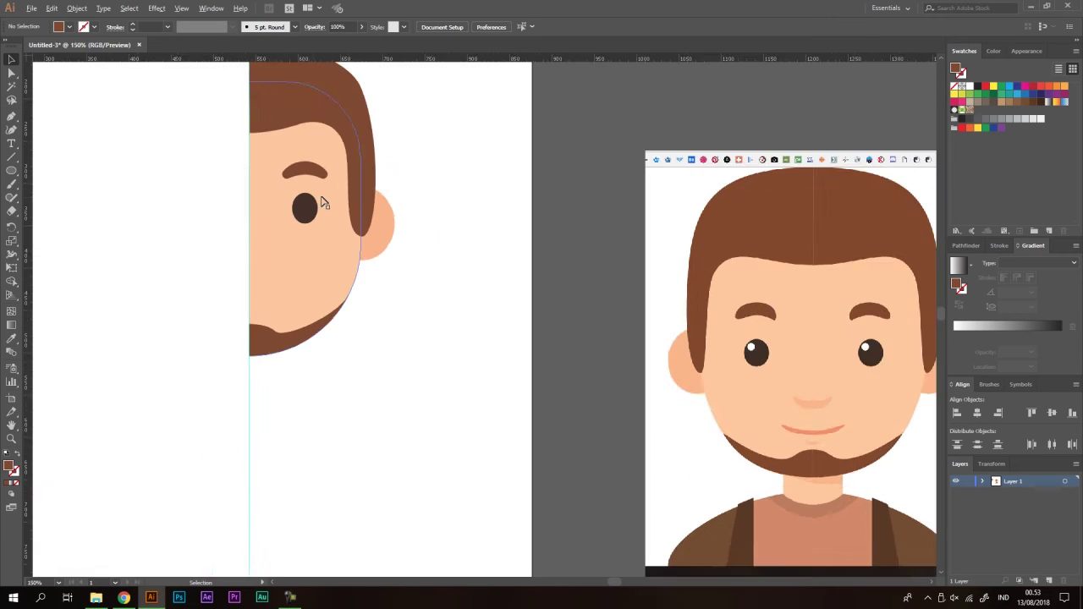
scroll(237, 201, up, 3)
drag(322, 200, 352, 236)
scroll(352, 236, down, 3)
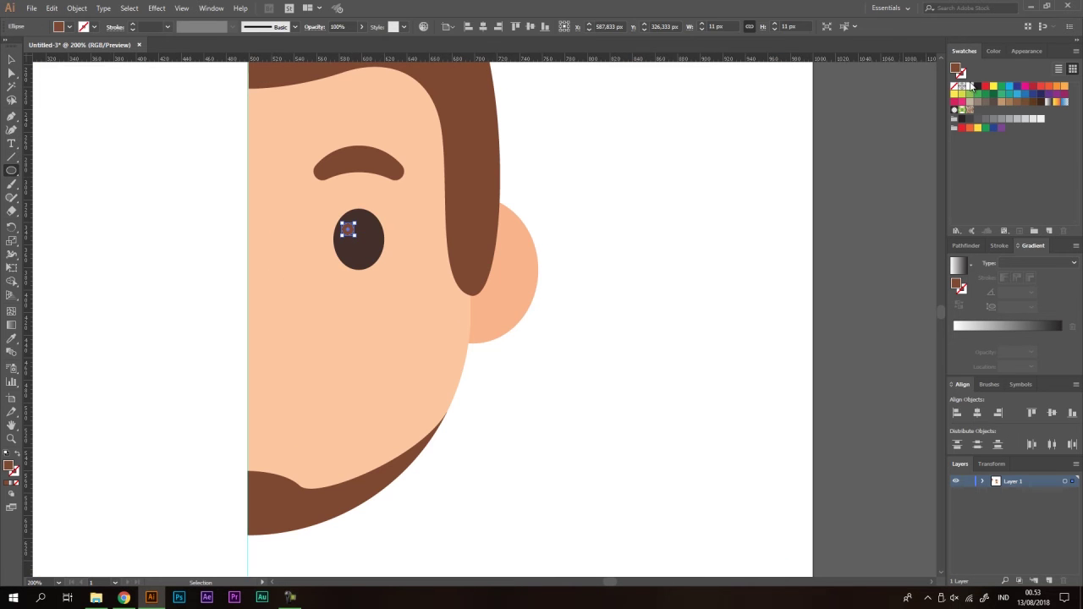
click(971, 86)
key(v)
key(ctrl+shift+a)
scroll(449, 234, down, 3)
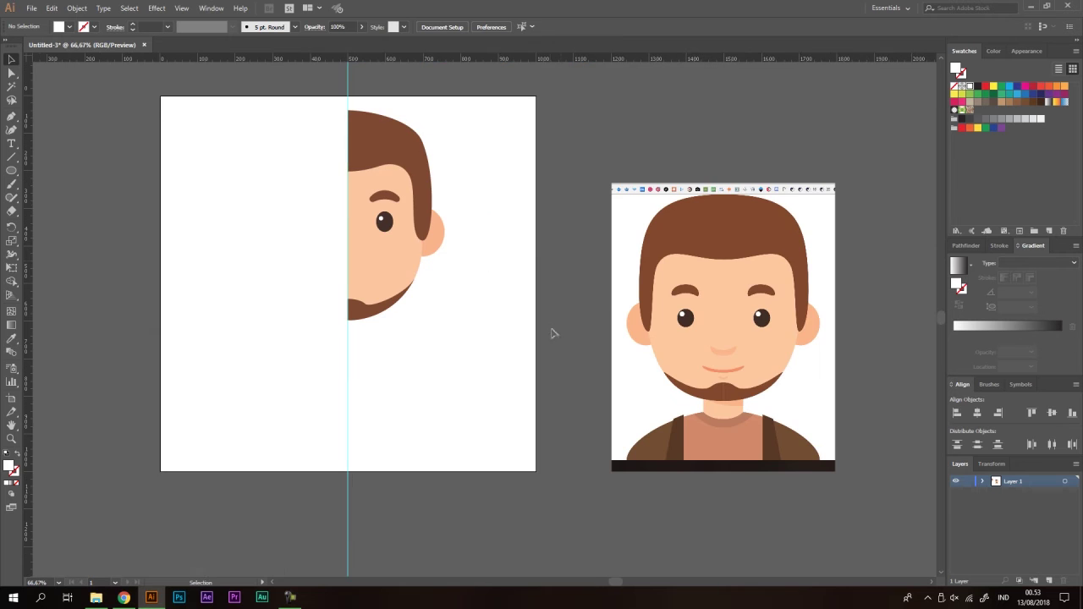
Step: Compare the half-drawn face with the reference and examine the reference's nose and mouth
drag(552, 255, 519, 251)
click(753, 414)
scroll(693, 360, up, 1)
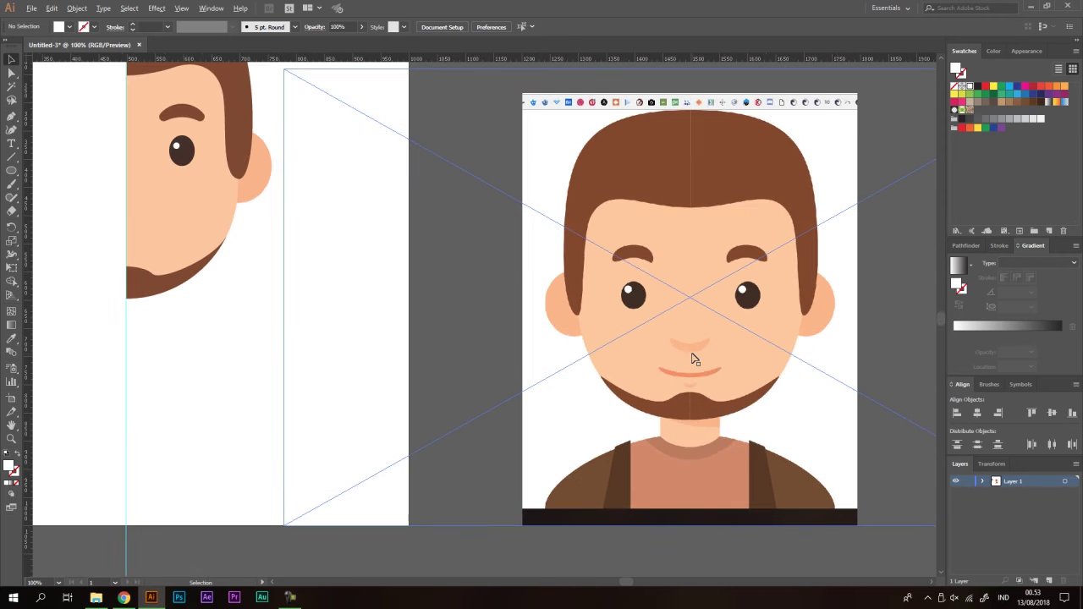
key(ctrl+shift+a)
drag(411, 230, 459, 238)
scroll(391, 313, down, 1)
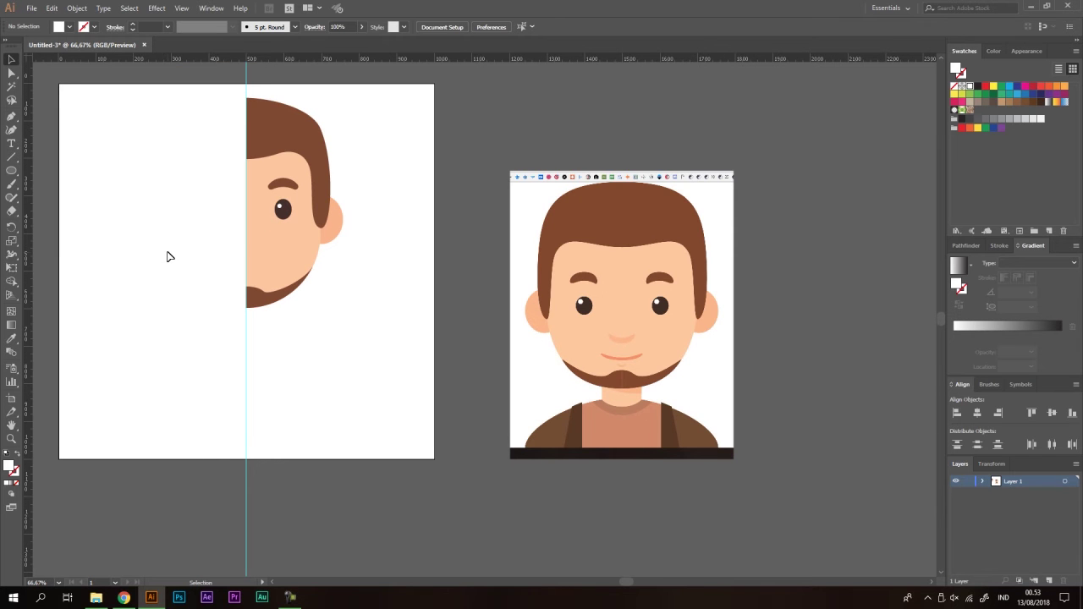
drag(407, 220, 465, 249)
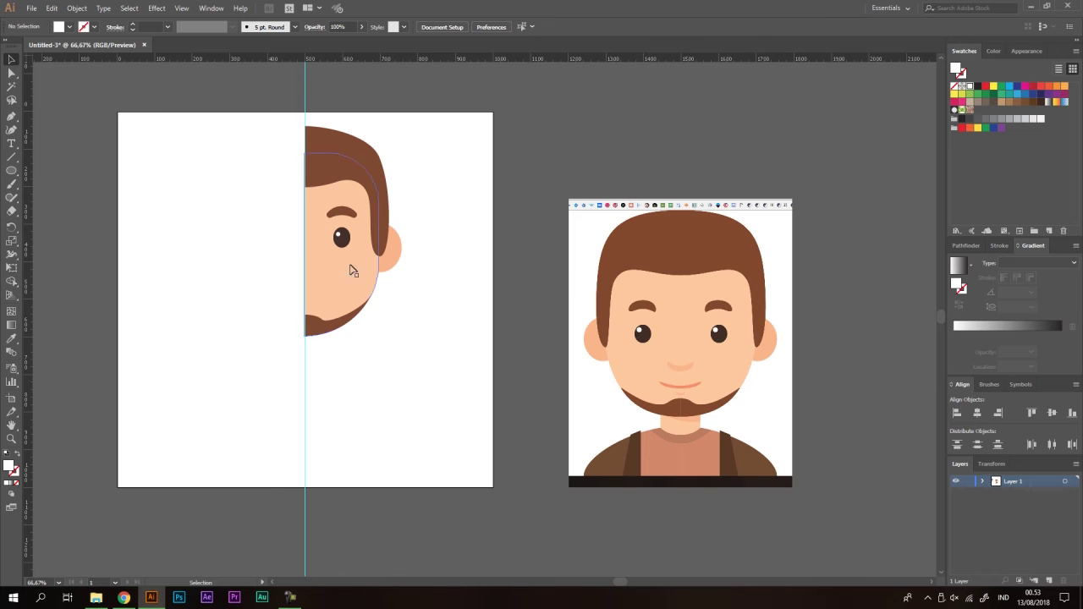
drag(402, 357, 386, 336)
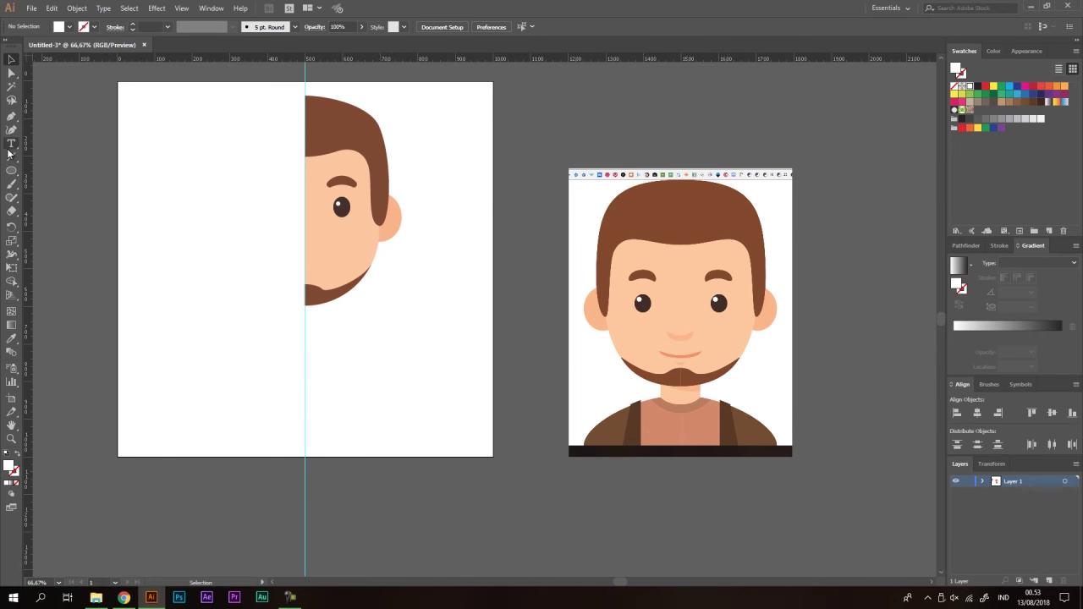
Step: Draw the right half of the neck under the beard with the Pen tool, about 63 px wide, against the center guide
key(p)
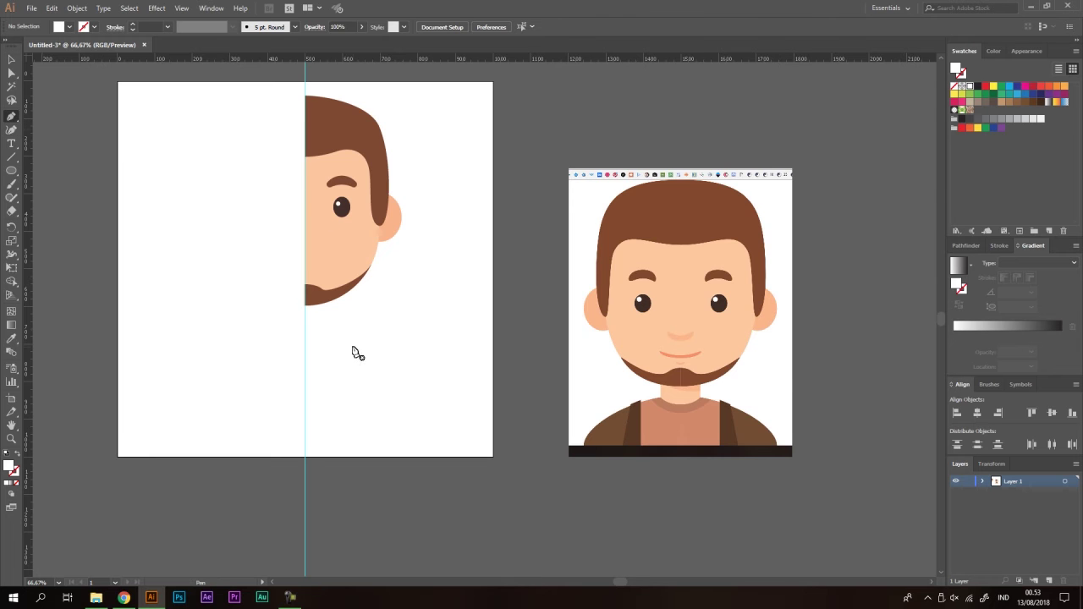
scroll(333, 341, up, 1)
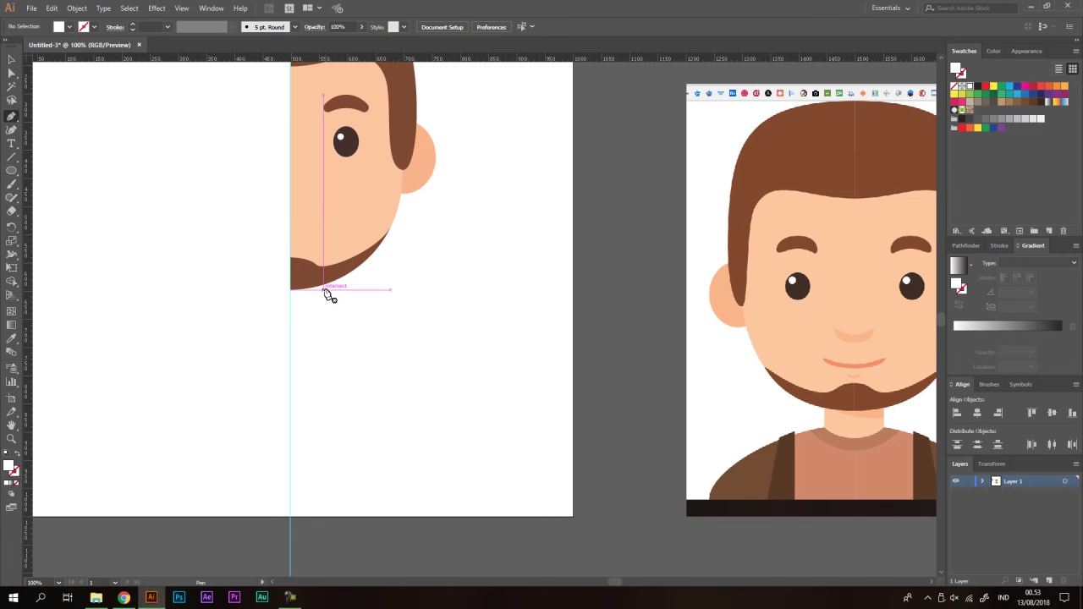
drag(325, 285, 325, 315)
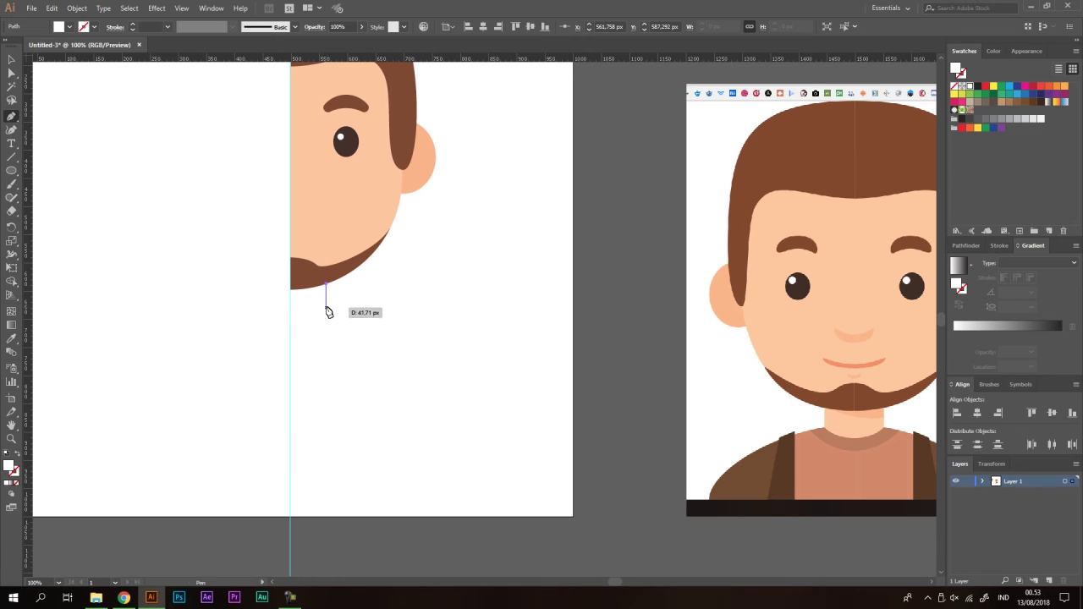
click(326, 307)
click(291, 316)
click(291, 279)
click(326, 286)
Step: Fill the neck with the skin color sampled from the reference's neck
key(i)
click(869, 417)
key(v)
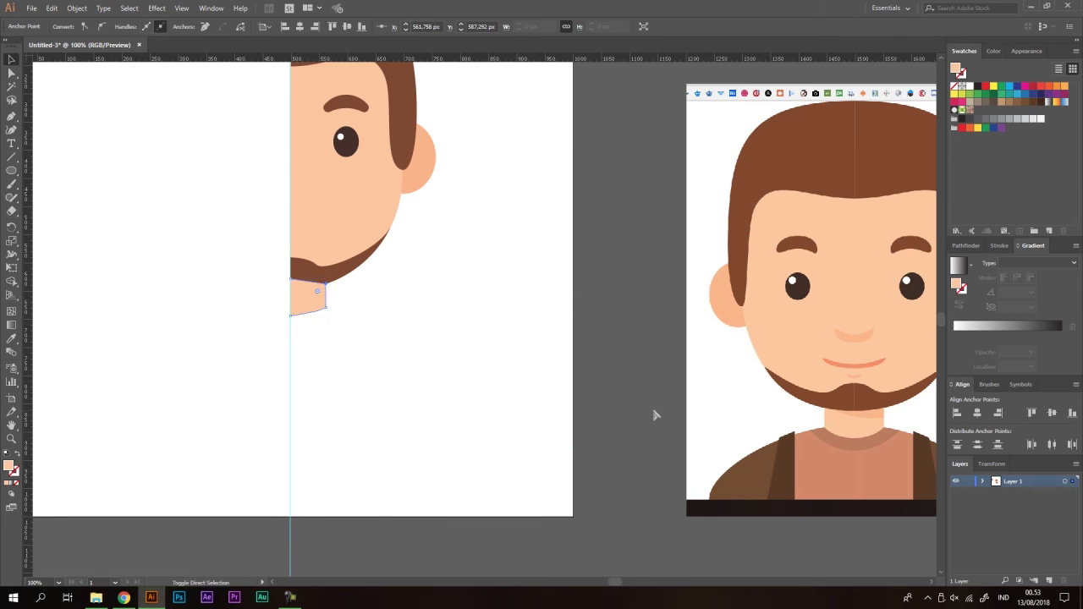
click(365, 426)
alt+scroll(364, 426, down, 2)
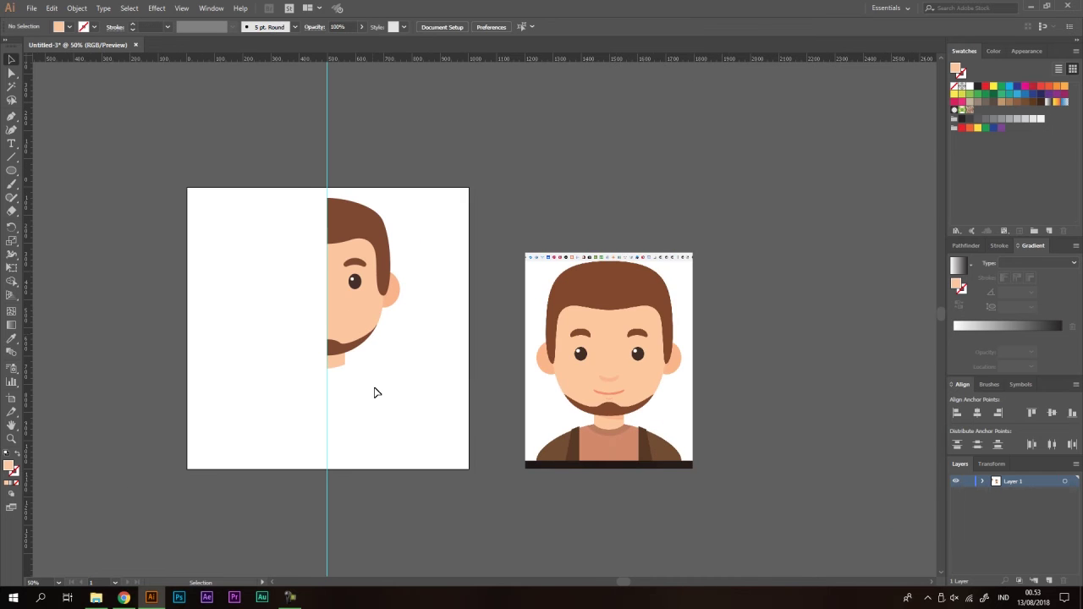
scroll(377, 306, up, 1)
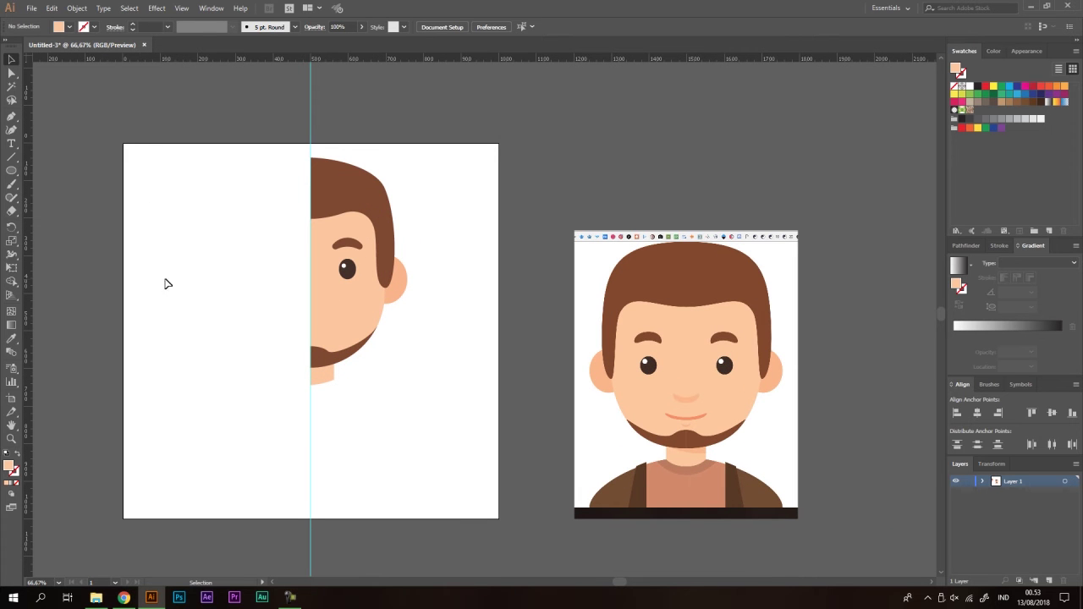
Step: Draw the half torso with a curved shoulder, about 389 by 499 px, from the neck down past the artboard's lower edge, along the guide
key(p)
drag(341, 391, 319, 351)
click(311, 338)
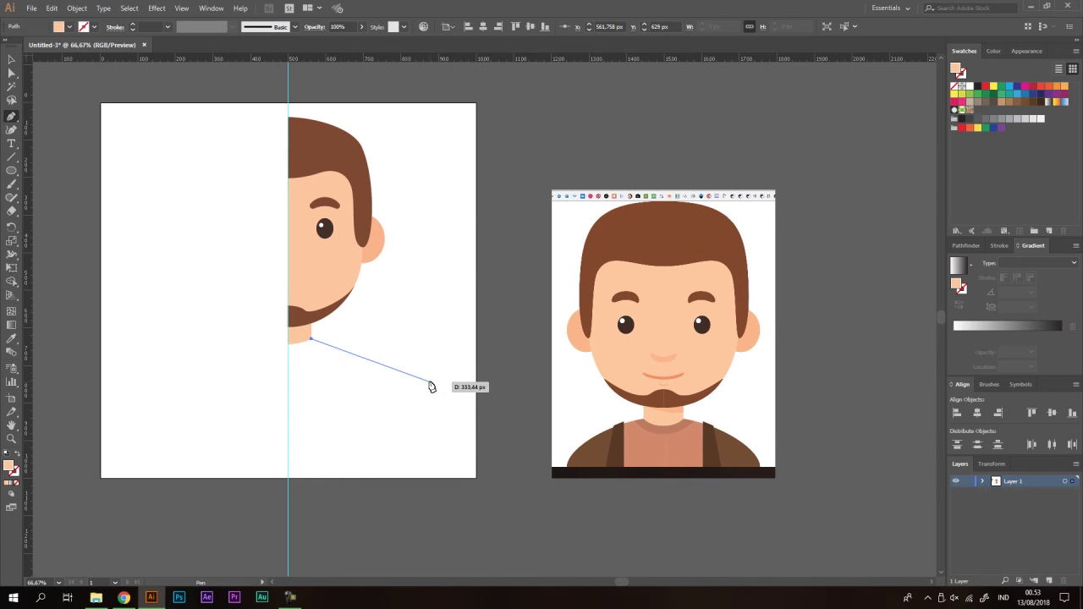
drag(426, 402, 447, 441)
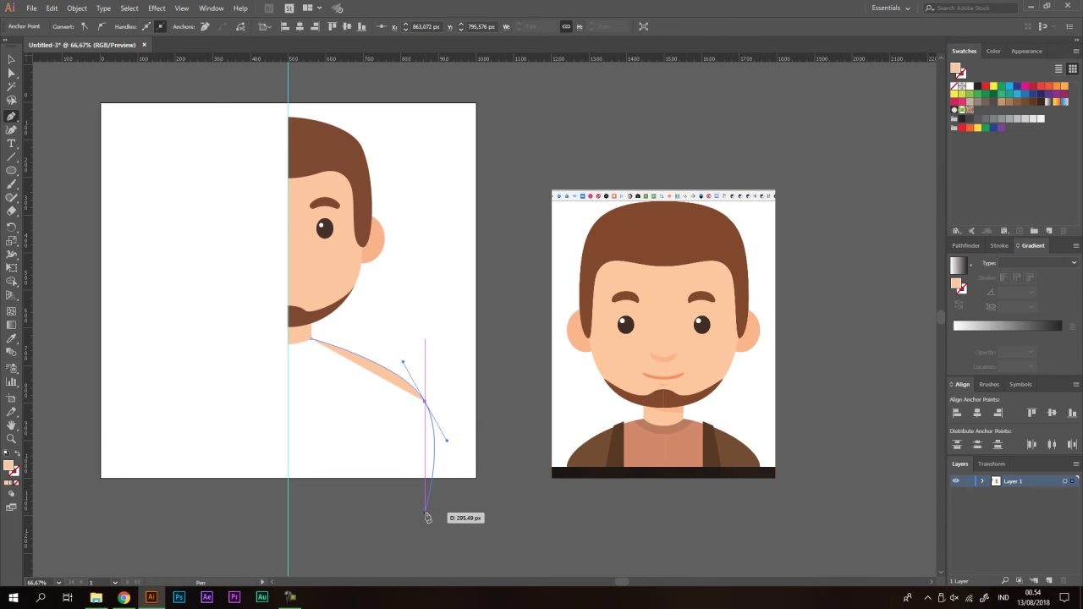
click(426, 522)
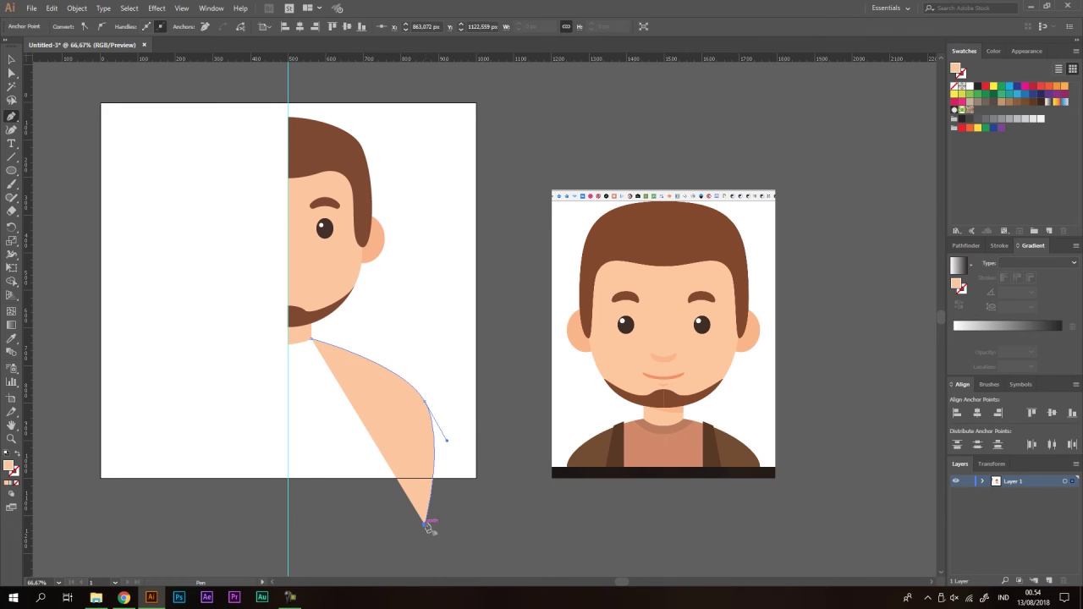
click(289, 525)
click(289, 337)
click(312, 340)
key(v)
click(395, 319)
drag(379, 446, 379, 495)
key(ctrl+z)
click(439, 283)
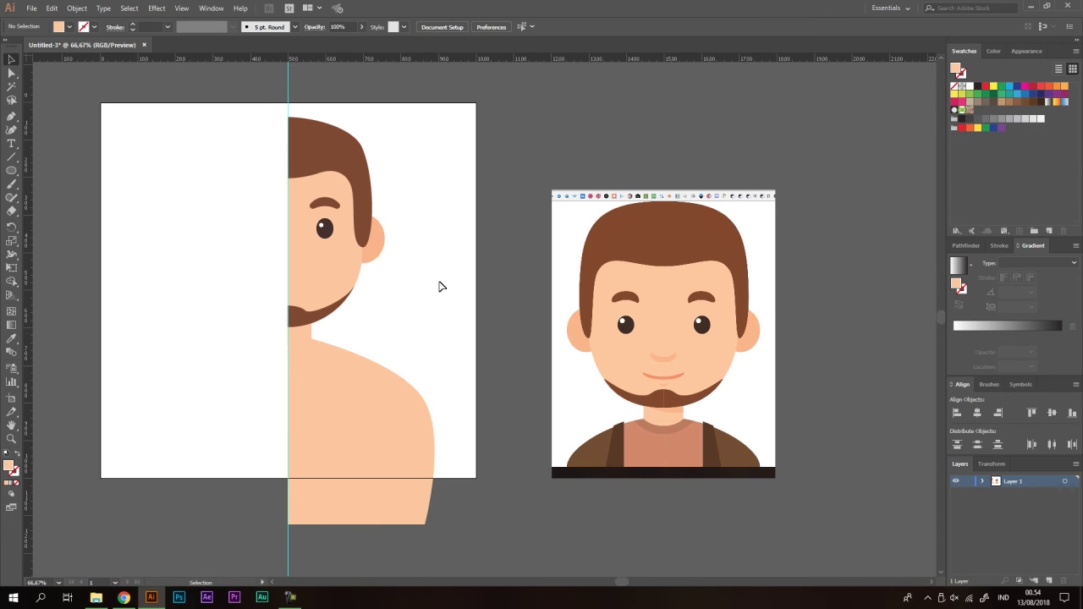
Step: Fill the torso with the reference's salmon shirt color and send it to the back
click(386, 429)
key(i)
click(700, 451)
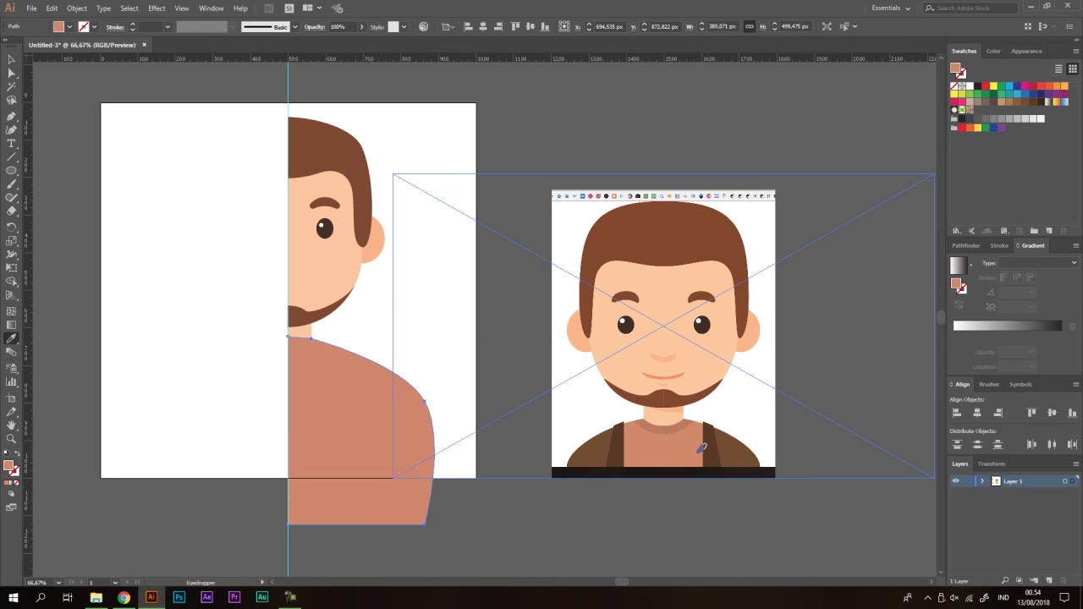
right_click(374, 392)
mouse_move(489, 337)
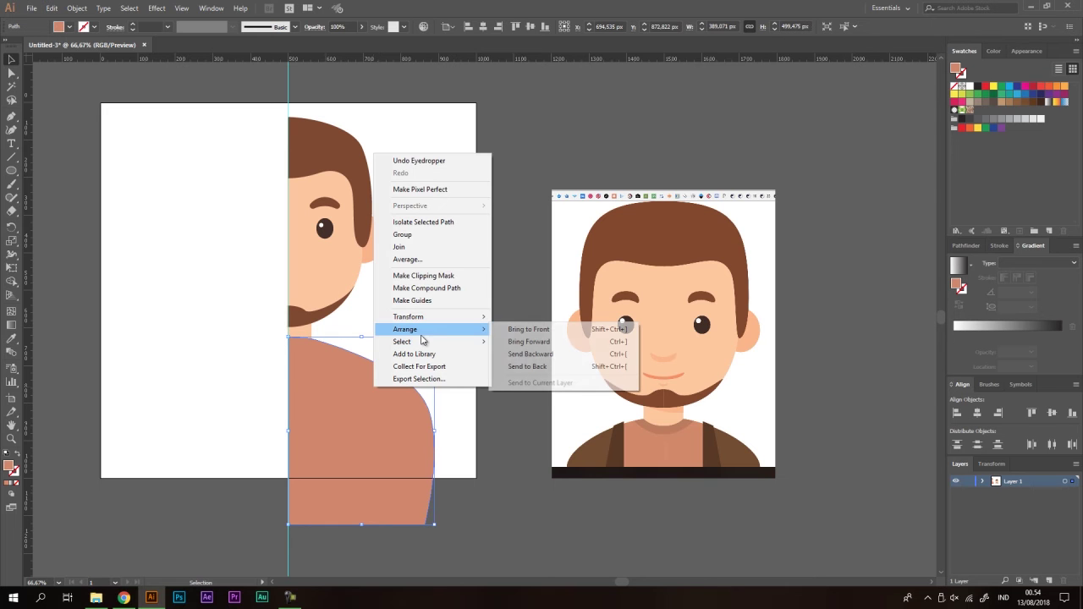
click(542, 367)
click(504, 391)
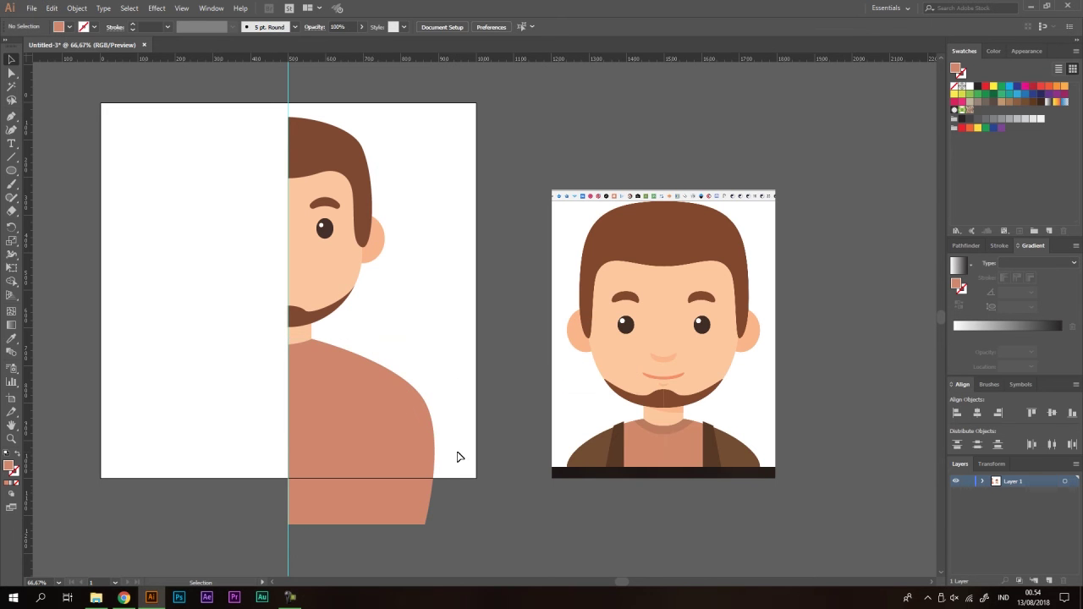
Step: Draw a narrow jacket lapel strip about 486 px tall from the shoulder to the torso's bottom and fill it with the reference's dark brown
scroll(428, 391, down, 1)
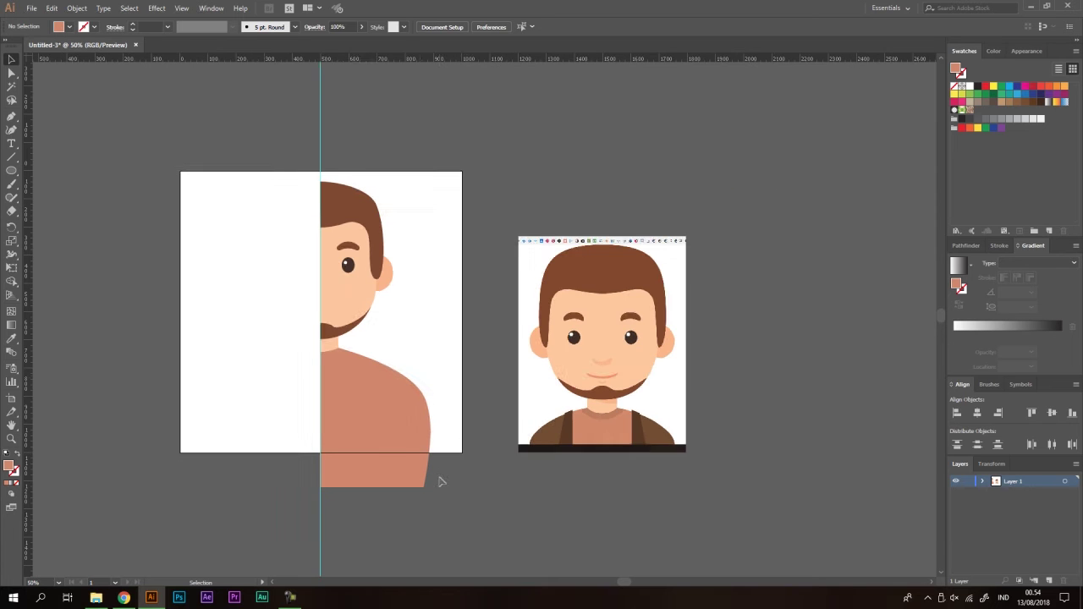
scroll(447, 479, up, 1)
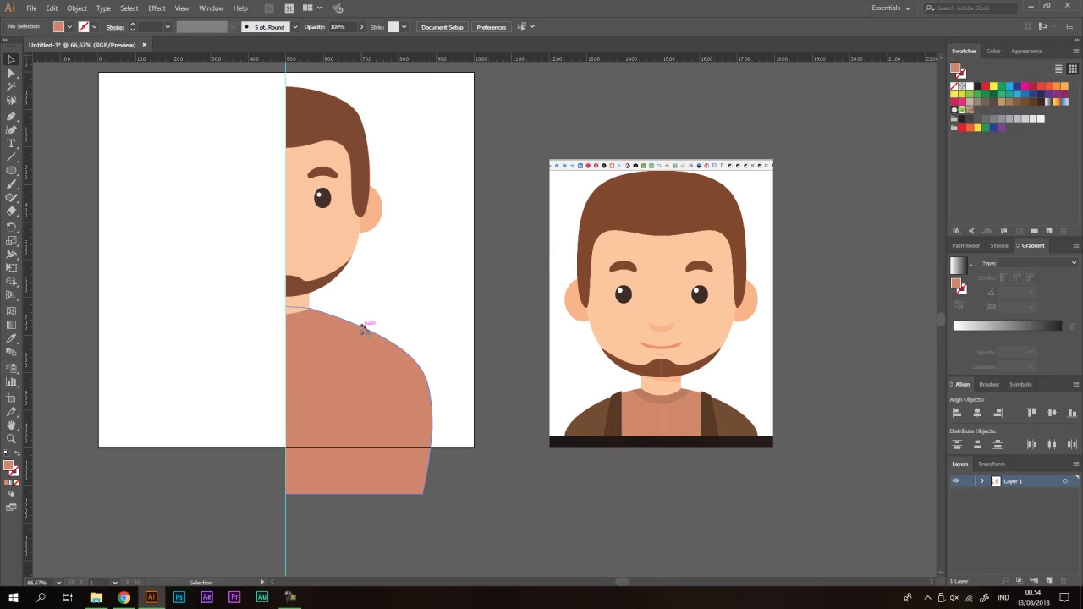
key(p)
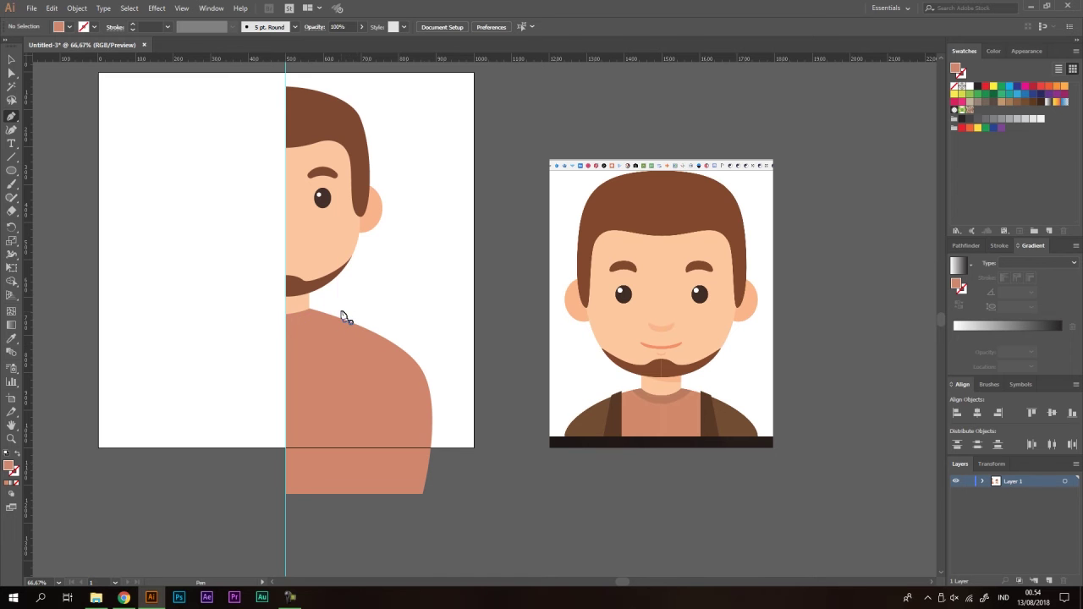
drag(341, 314, 366, 500)
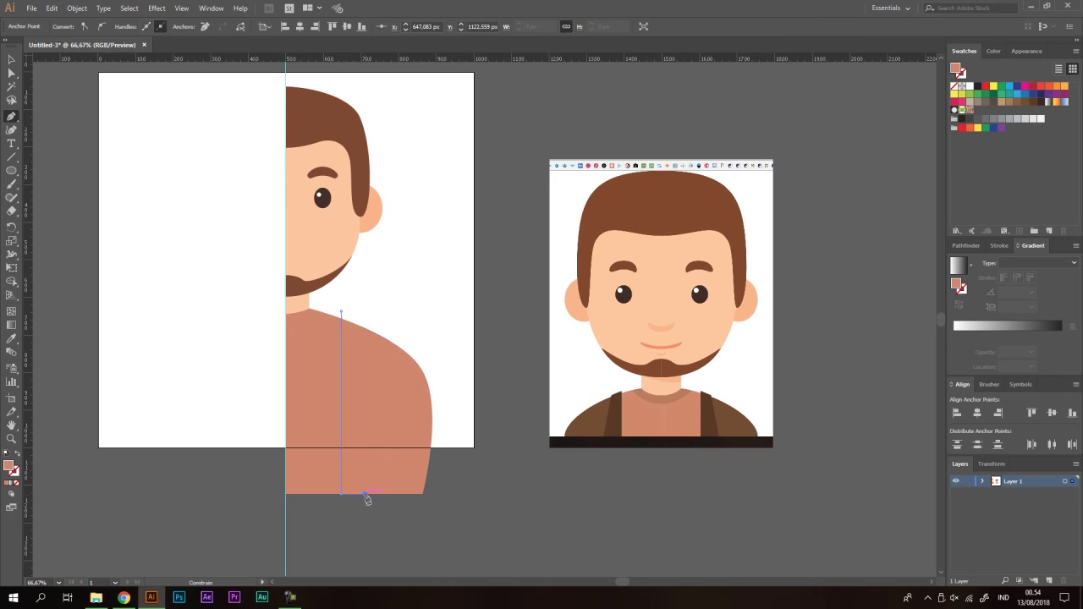
click(345, 312)
key(i)
click(711, 414)
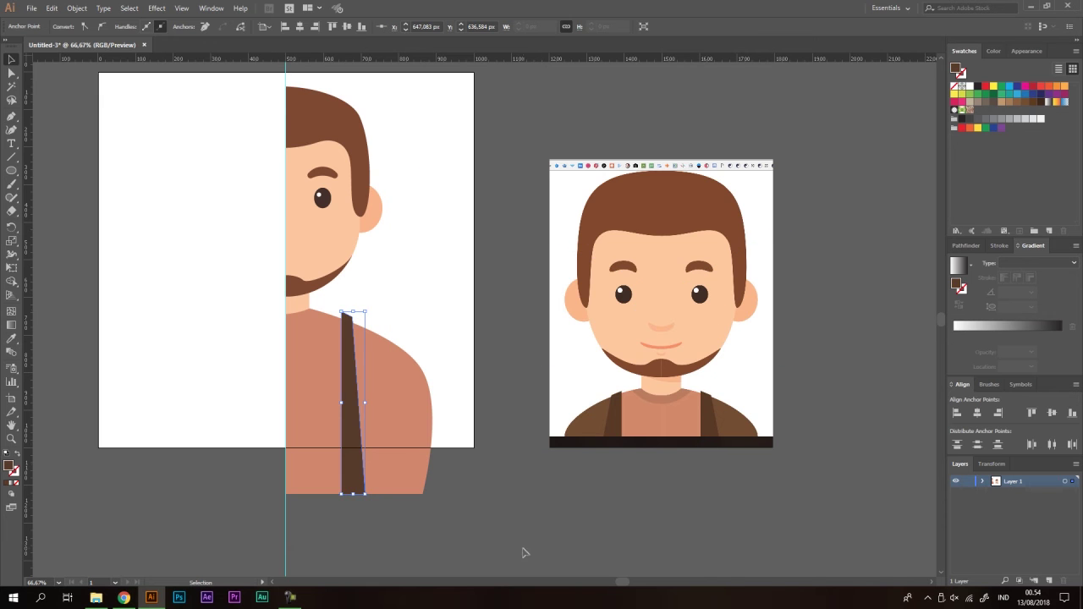
Step: Adjust the lapel strip's top anchor points so its slanted top edge sits closer to the shoulder line
key(ctrl+shift+a)
scroll(313, 317, up, 2)
key(a)
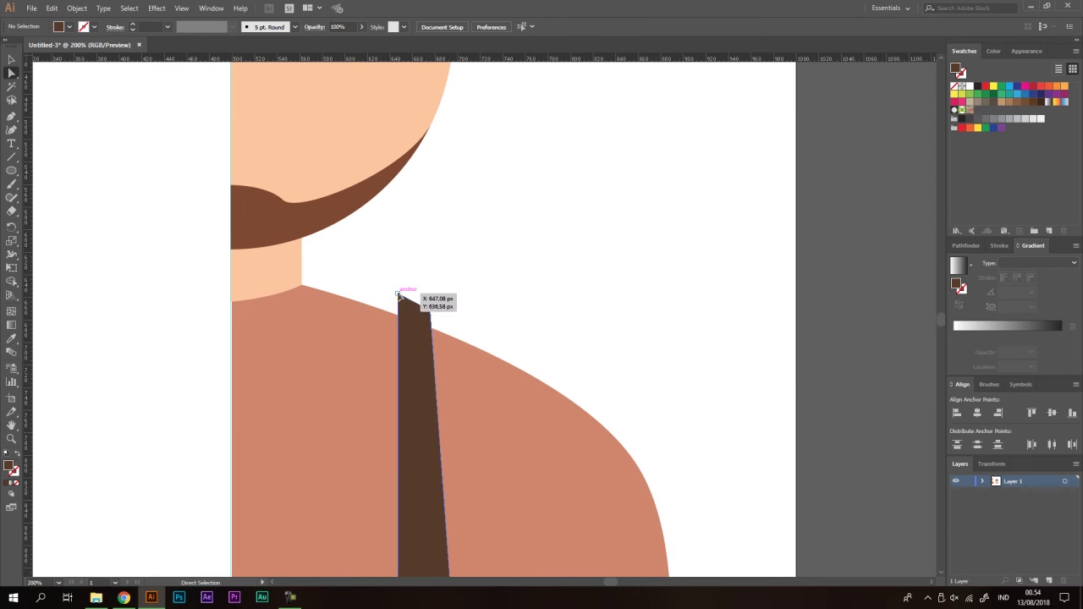
drag(429, 312, 400, 310)
scroll(325, 252, down, 3)
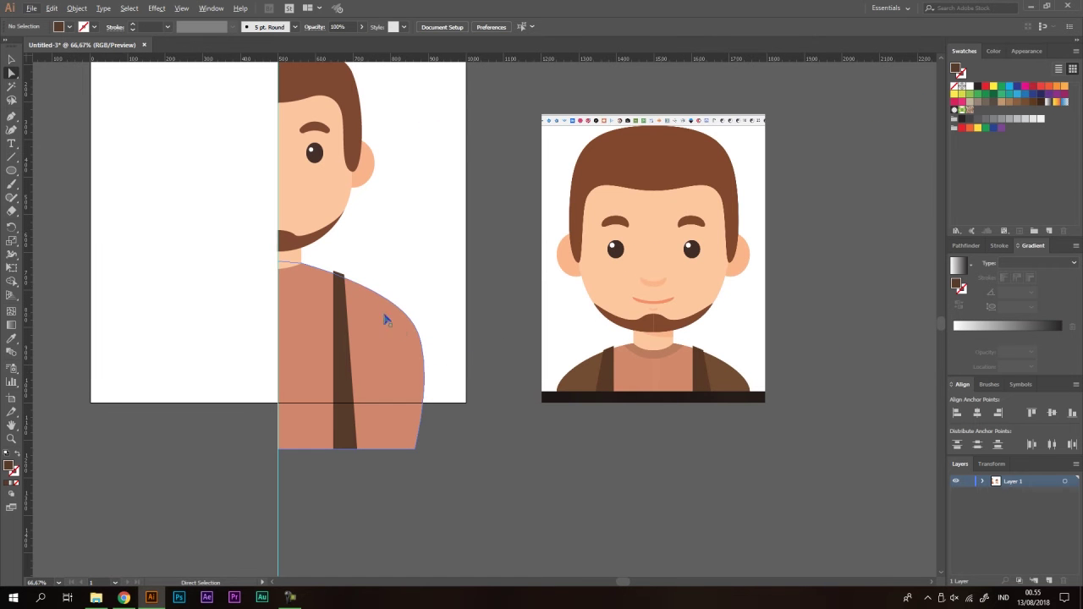
drag(351, 283, 351, 277)
click(762, 449)
Step: Separate the torso area outside the lapel strip into its own jacket shape with the Shape Builder
key(v)
scroll(575, 375, down, 1)
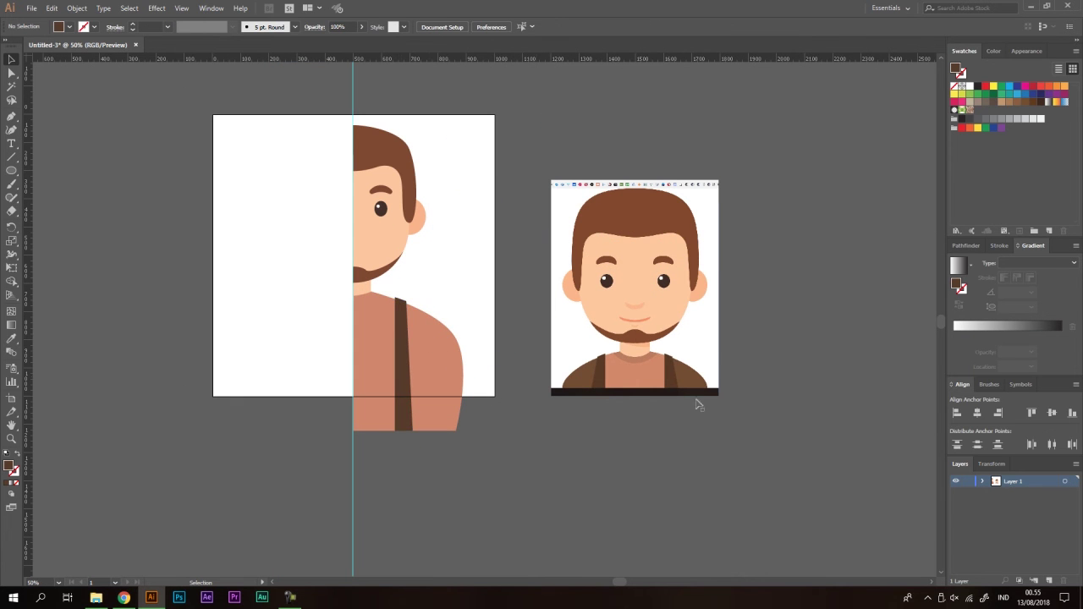
scroll(433, 331, up, 1)
click(399, 362)
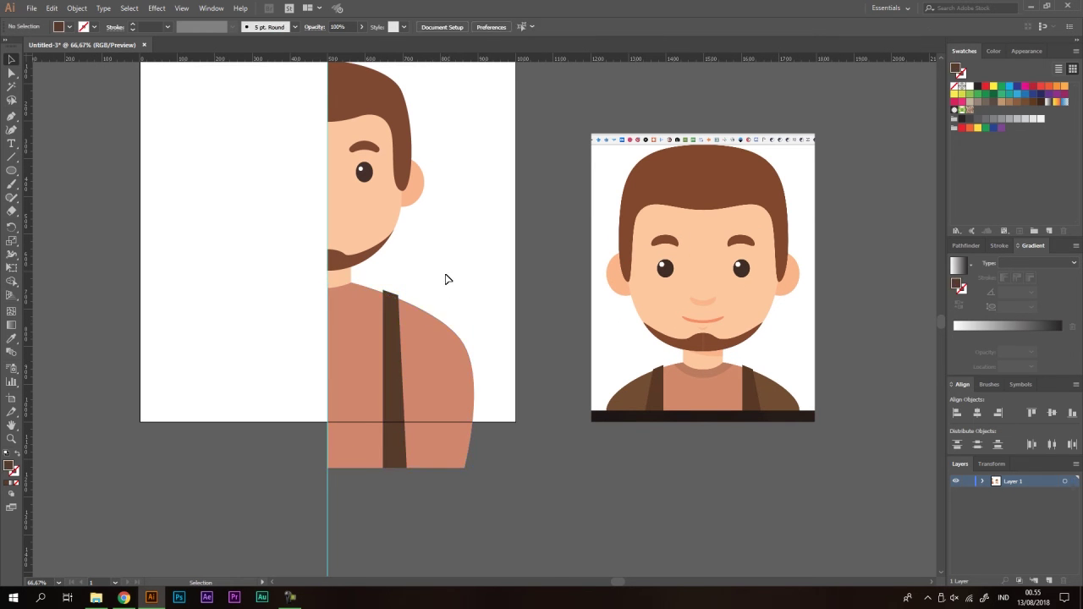
click(12, 282)
click(440, 349)
key(v)
drag(457, 373, 525, 386)
key(ctrl+z)
Step: Fill the outer jacket shape with the lighter brown sampled from the reference's jacket
key(i)
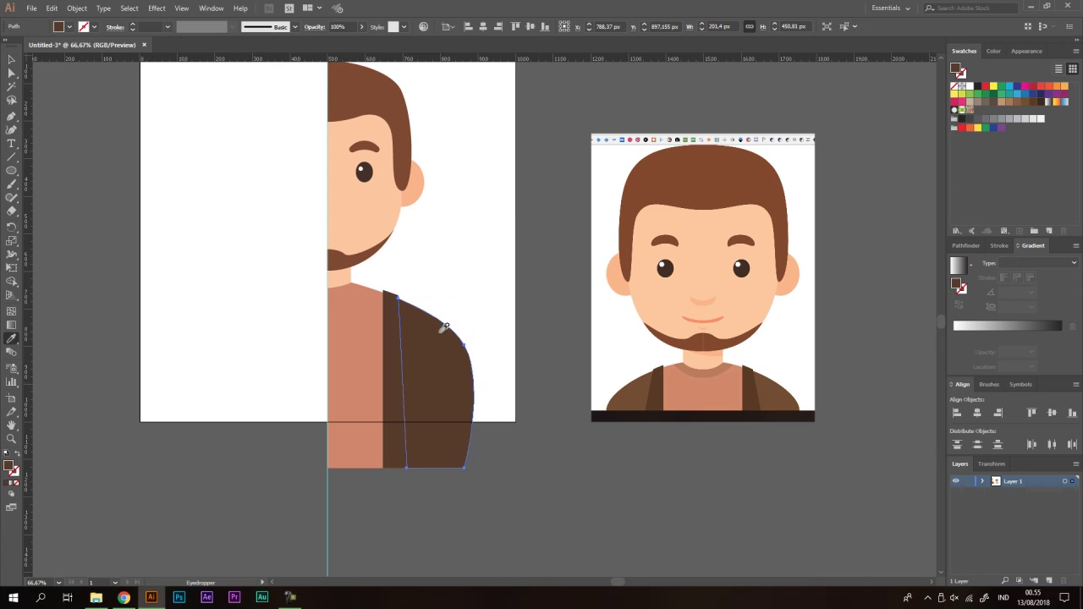
click(772, 404)
key(v)
click(658, 519)
scroll(560, 321, down, 3)
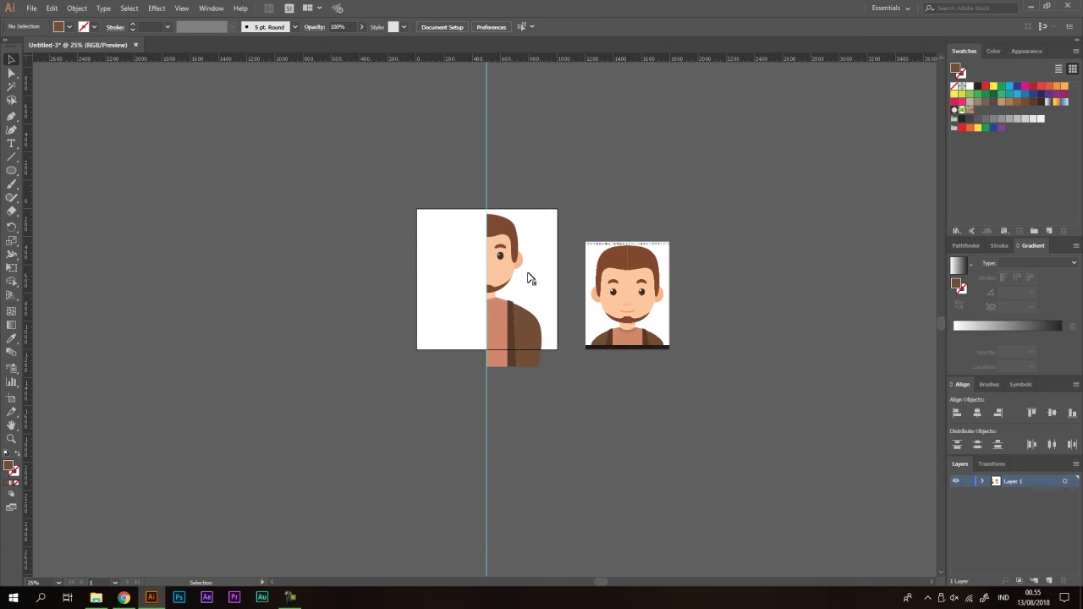
scroll(575, 328, up, 2)
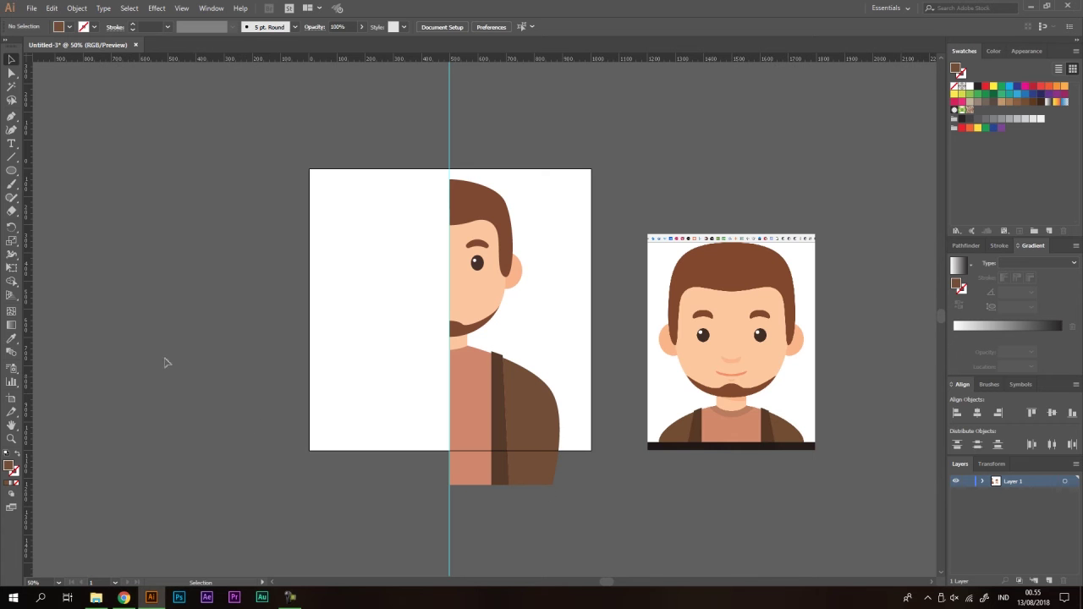
Step: Draw a rectangle about 962 px wide directly below the artboard's lower edge, covering the overhanging part of the torso
drag(11, 171, 51, 179)
scroll(490, 495, up, 1)
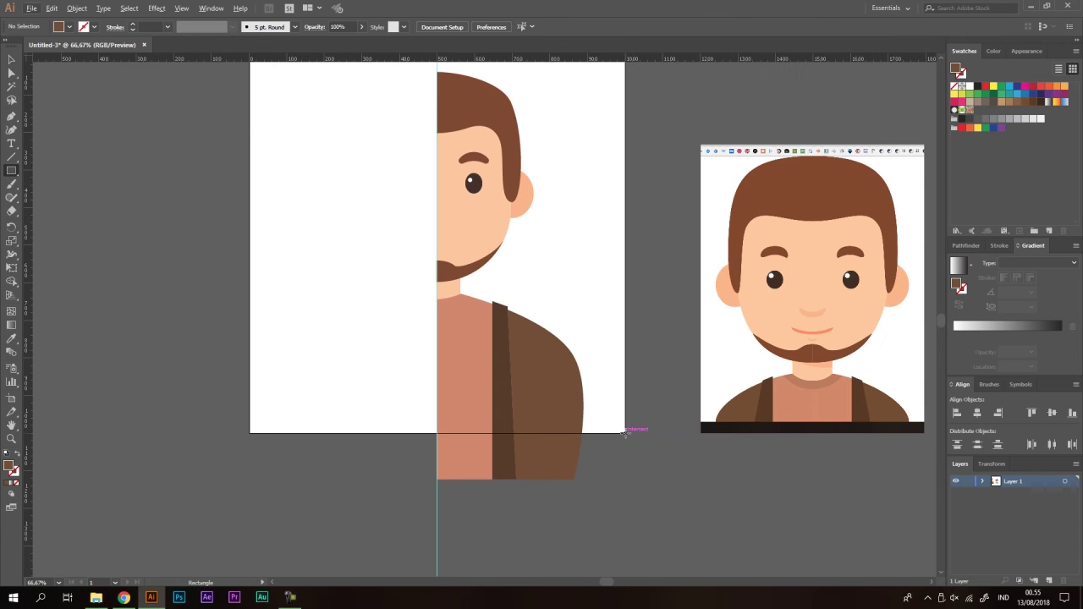
drag(625, 434, 264, 527)
key(v)
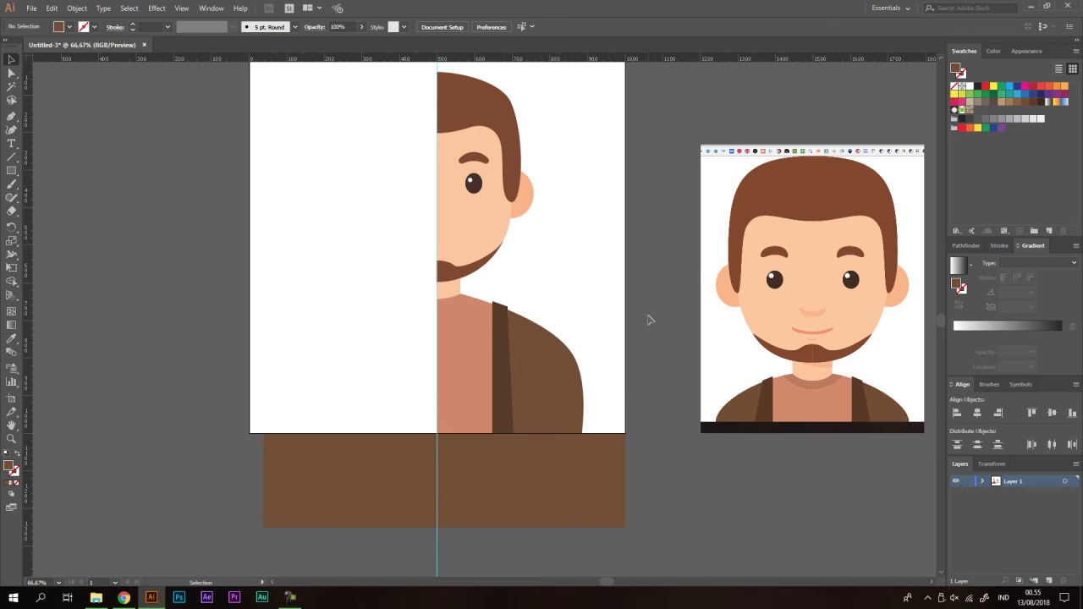
click(650, 320)
Step: Remove the rectangle and the shirt, lapel and jacket parts extending below the artboard with the Shape Builder
key(ctrl+minus)
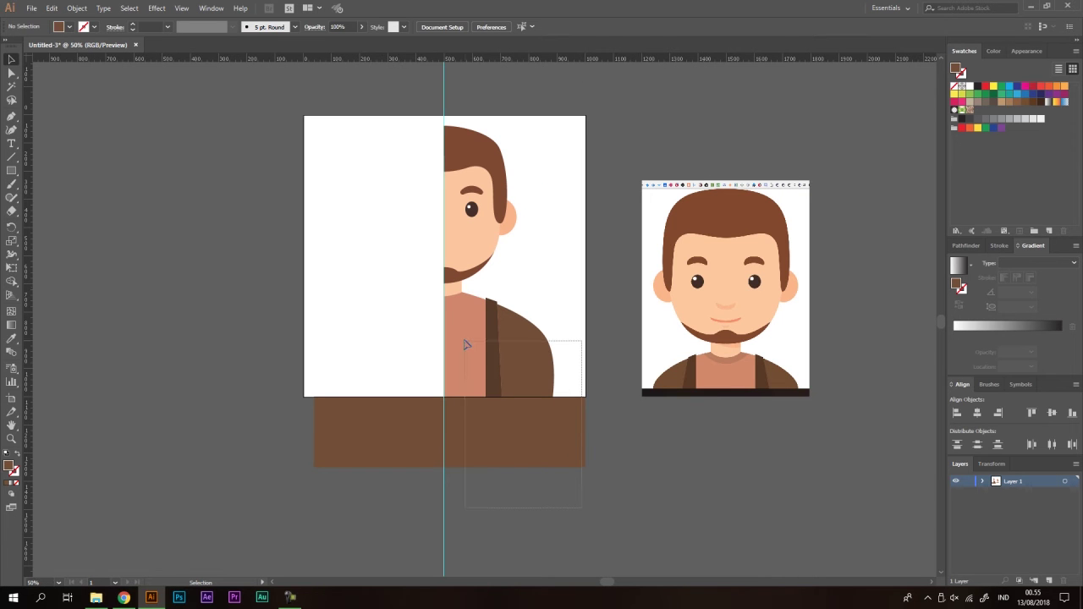
drag(466, 344, 464, 344)
click(12, 281)
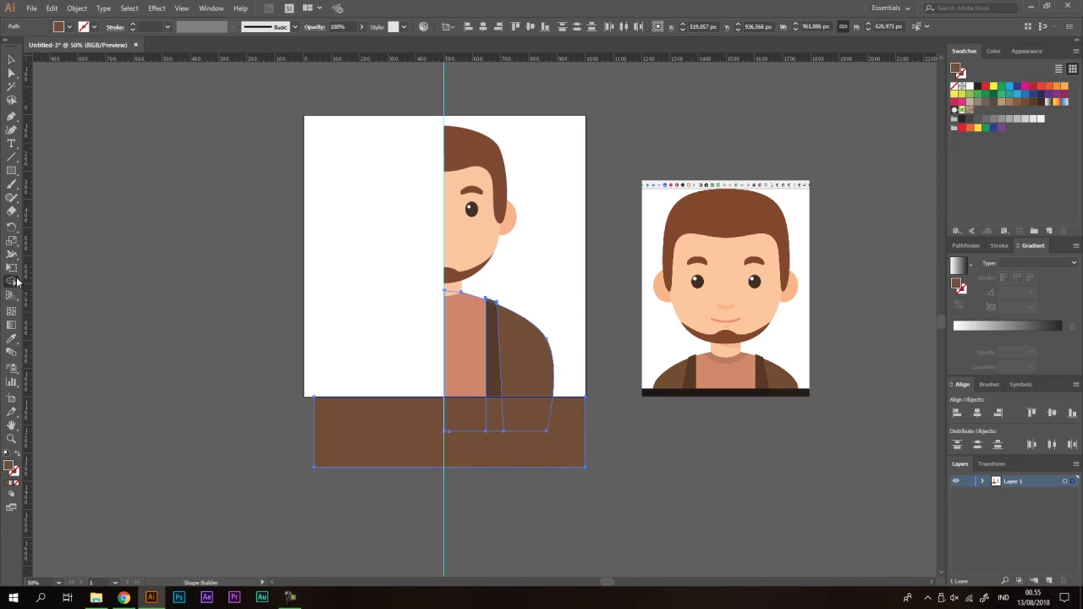
drag(605, 422, 389, 415)
key(v)
click(686, 445)
key(ctrl+minus)
scroll(481, 386, up, 1)
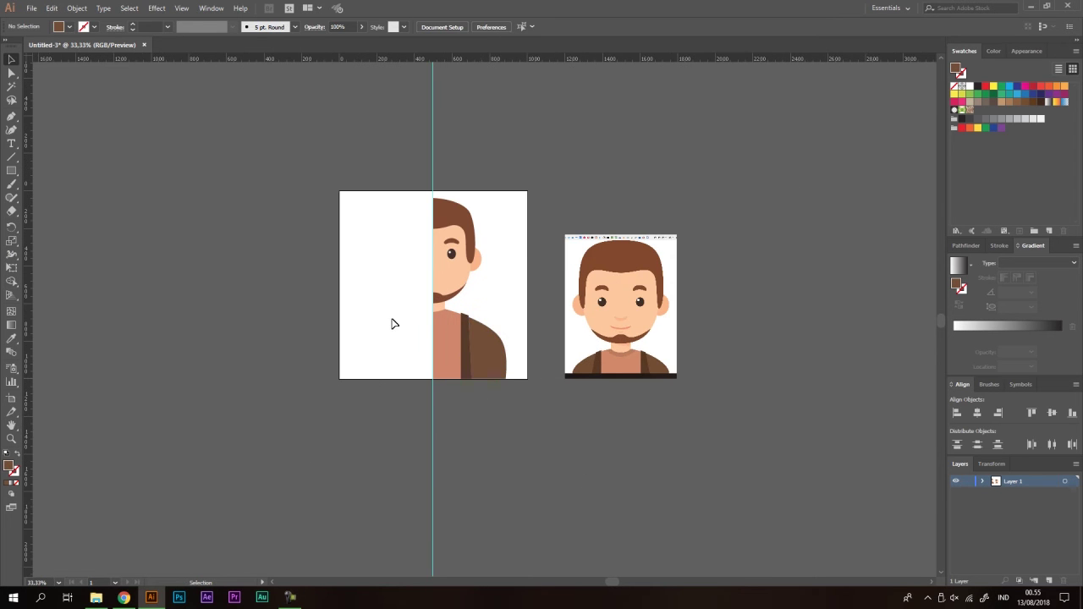
Step: Draw a closed, curved collar shape with the Pen tool across the neck and upper shirt, extending past the center guide
scroll(521, 231, up, 1)
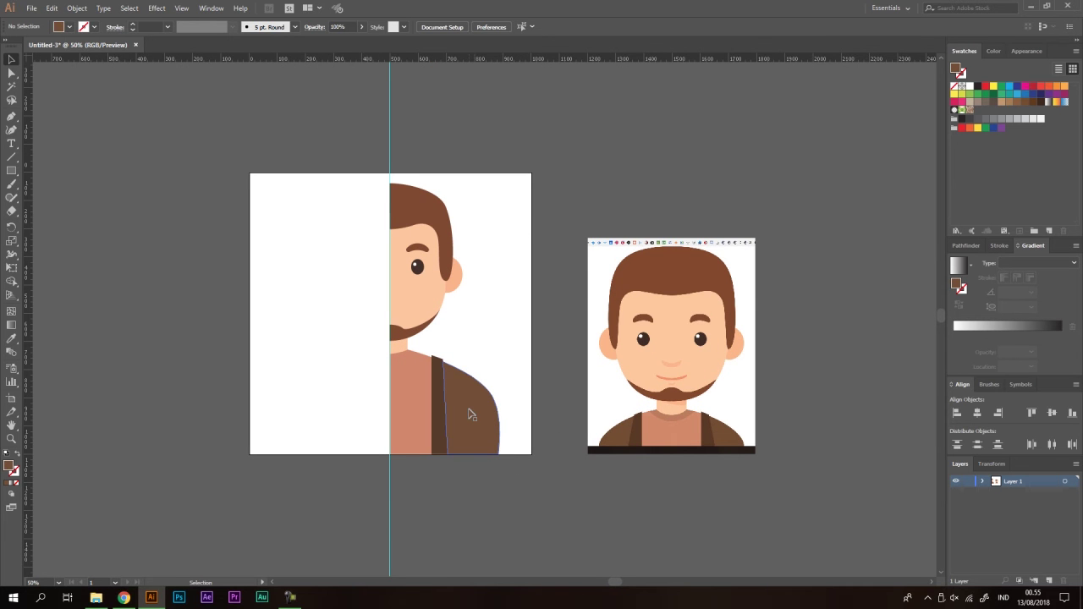
scroll(692, 431, up, 2)
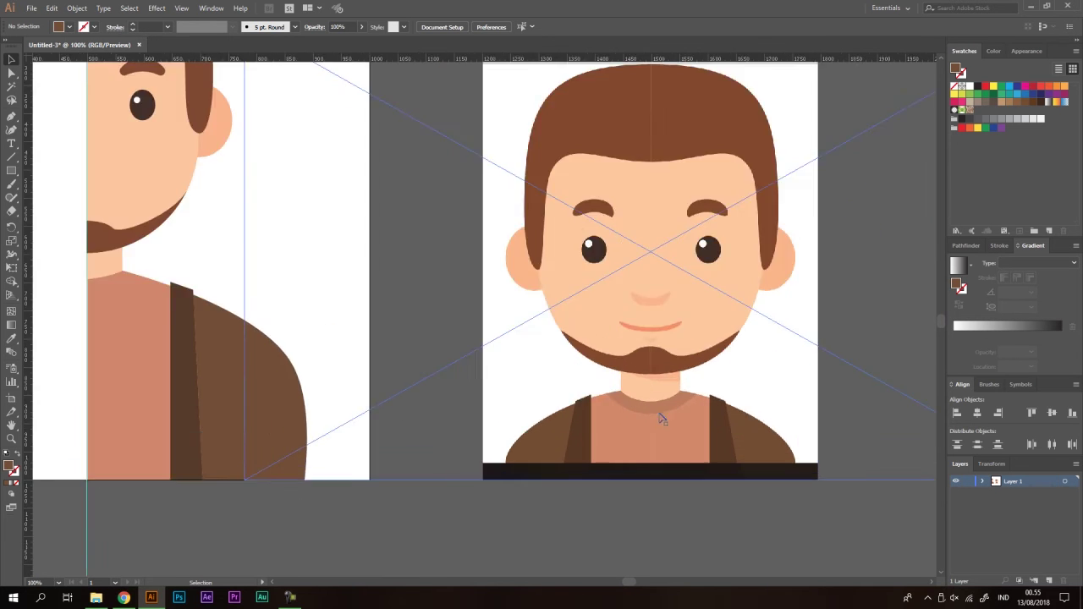
scroll(618, 382, down, 1)
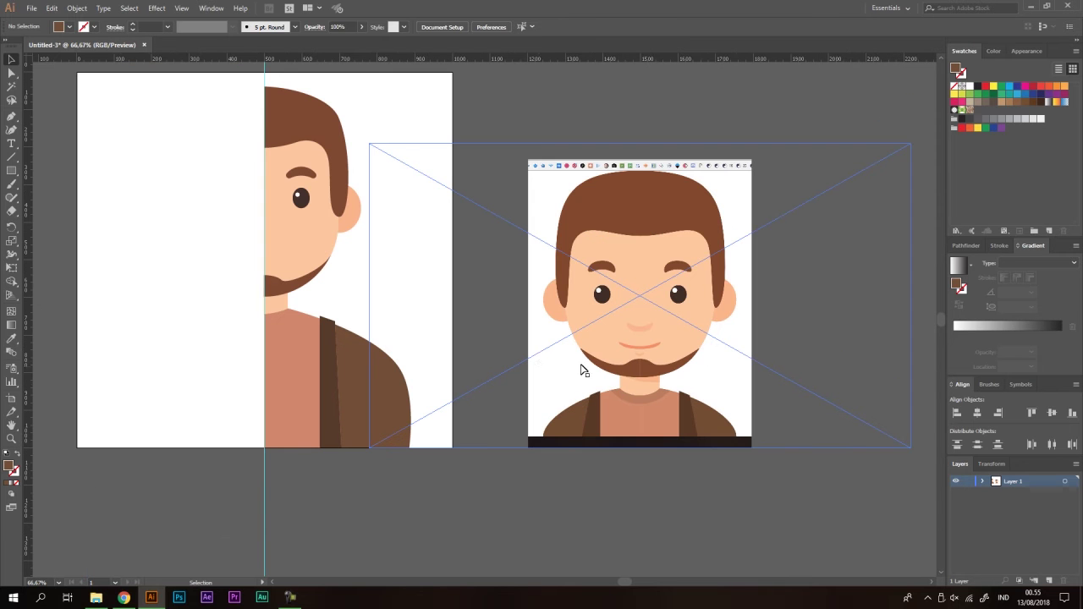
key(p)
scroll(288, 316, up, 1)
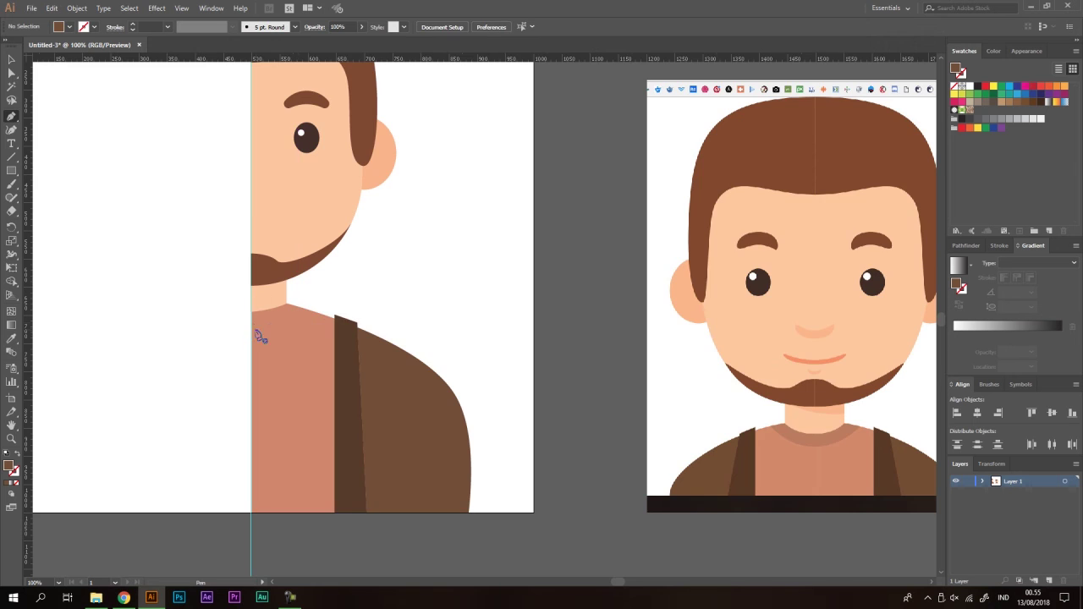
scroll(254, 338, up, 1)
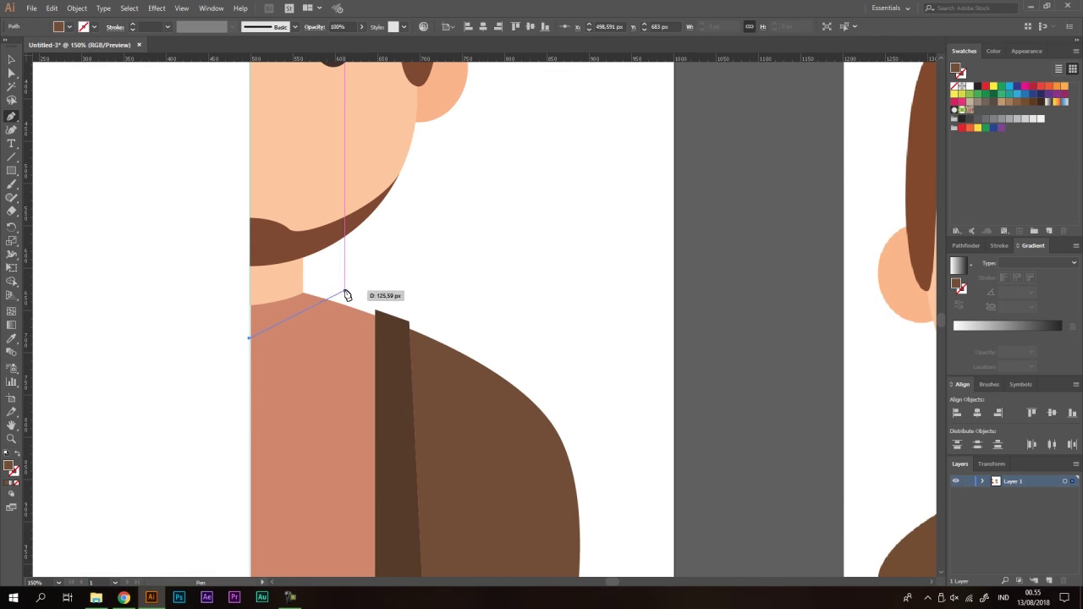
click(250, 330)
drag(348, 277, 366, 231)
click(258, 230)
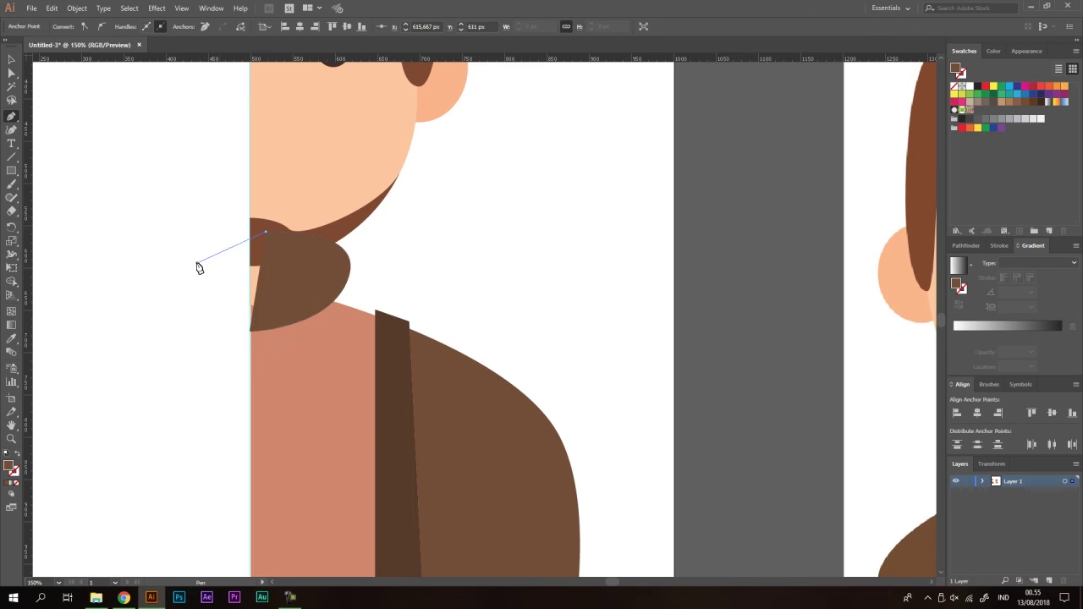
click(198, 259)
click(222, 337)
click(251, 331)
Step: Fill the collar shape with the darker shirt color sampled from the reference's collar
scroll(208, 320, down, 2)
key(i)
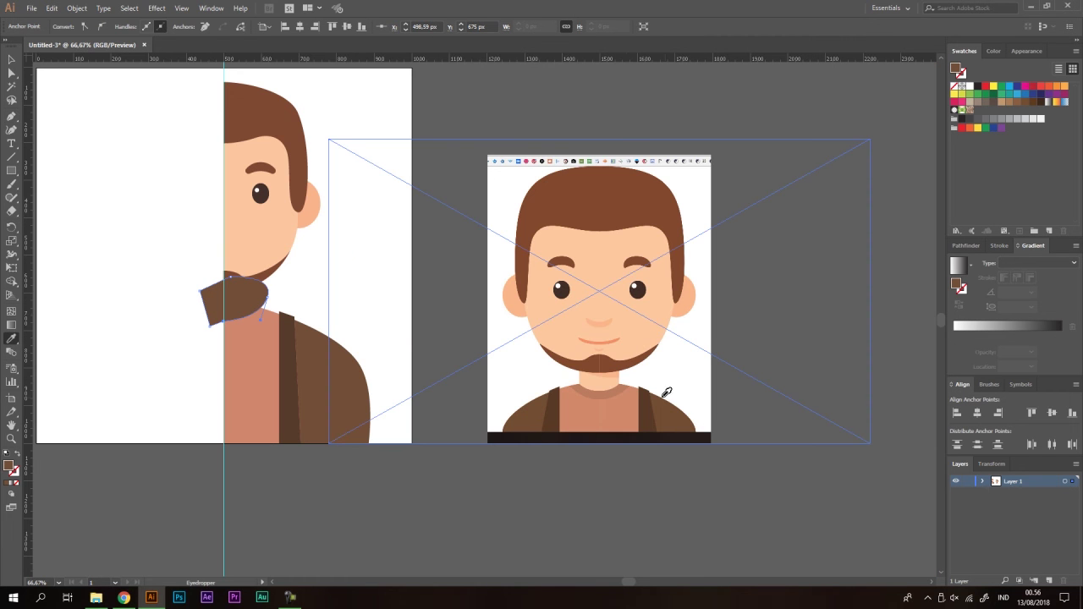
click(617, 392)
Step: Remove the parts of the collar shape lying outside the shirt with the Shape Builder
scroll(245, 338, up, 2)
key(v)
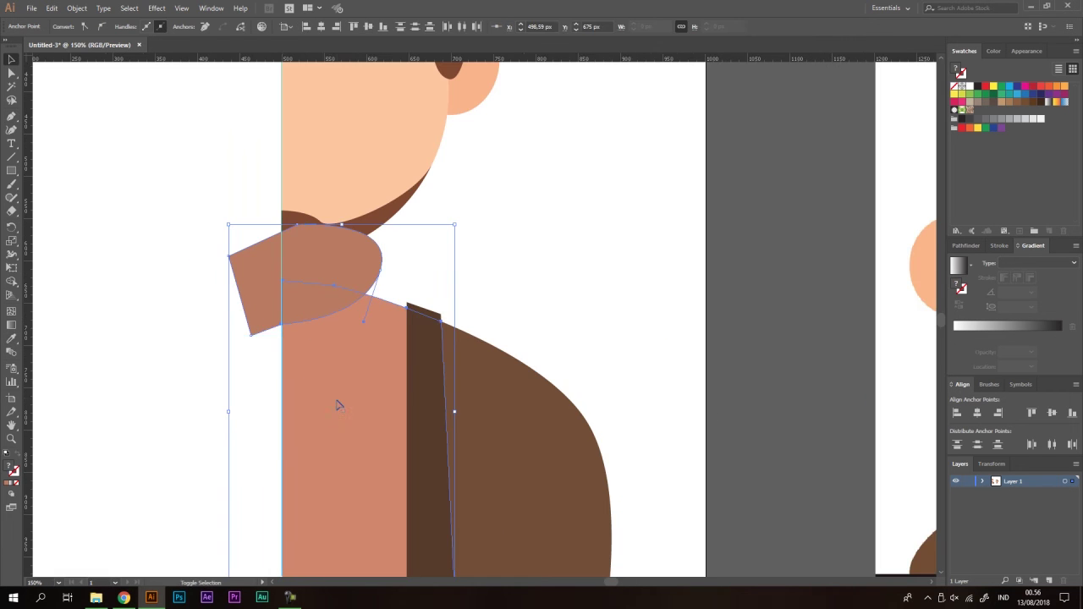
click(11, 283)
alt+click(358, 275)
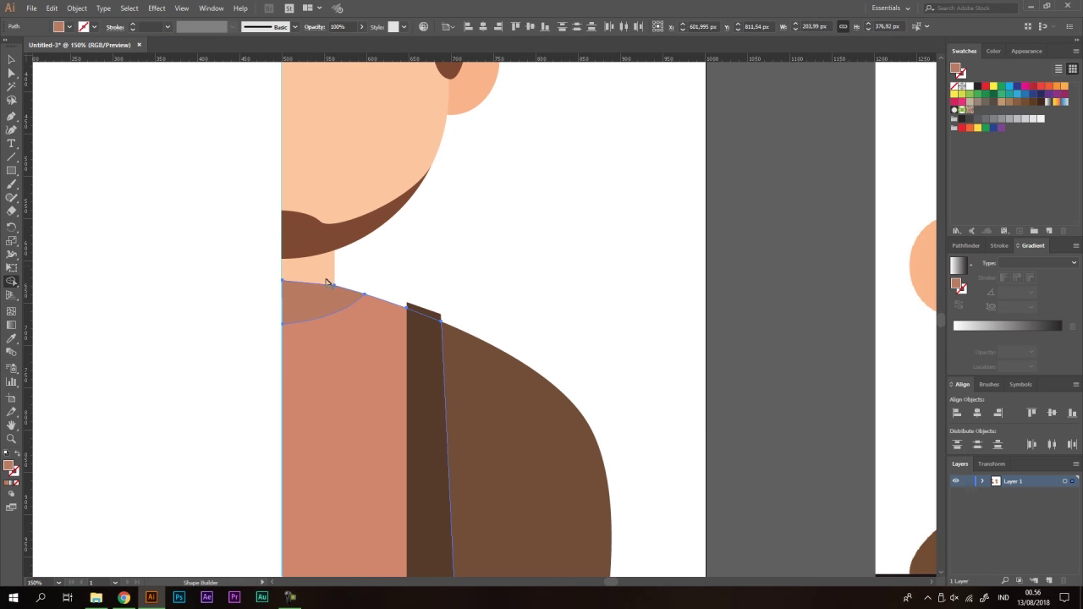
key(v)
click(457, 258)
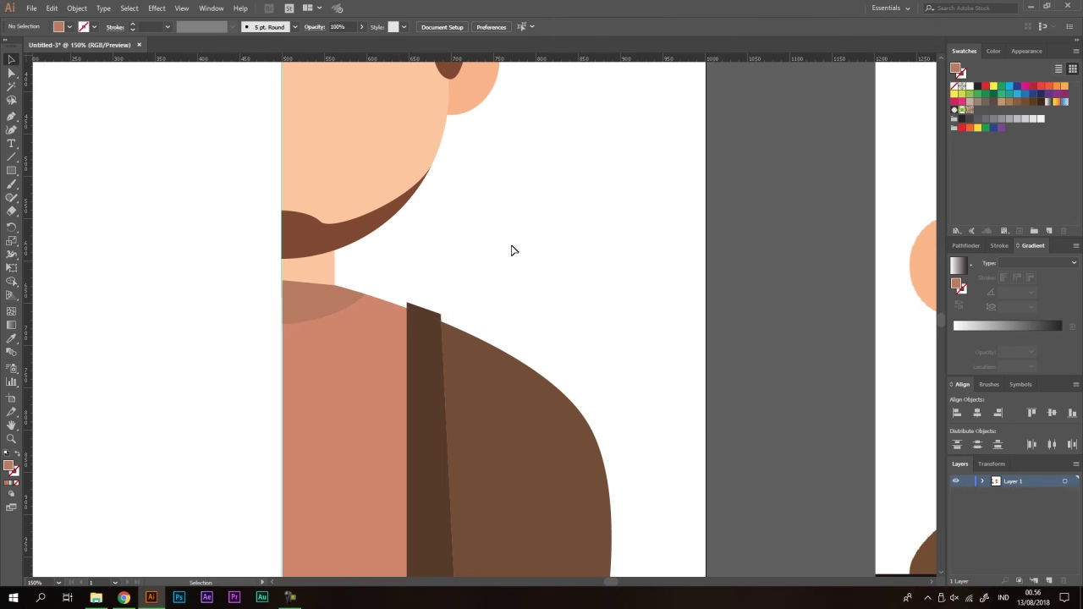
Step: Send the collar and shirt shapes to the back so they sit behind the neck
drag(343, 268, 349, 309)
click(377, 258)
right_click(348, 310)
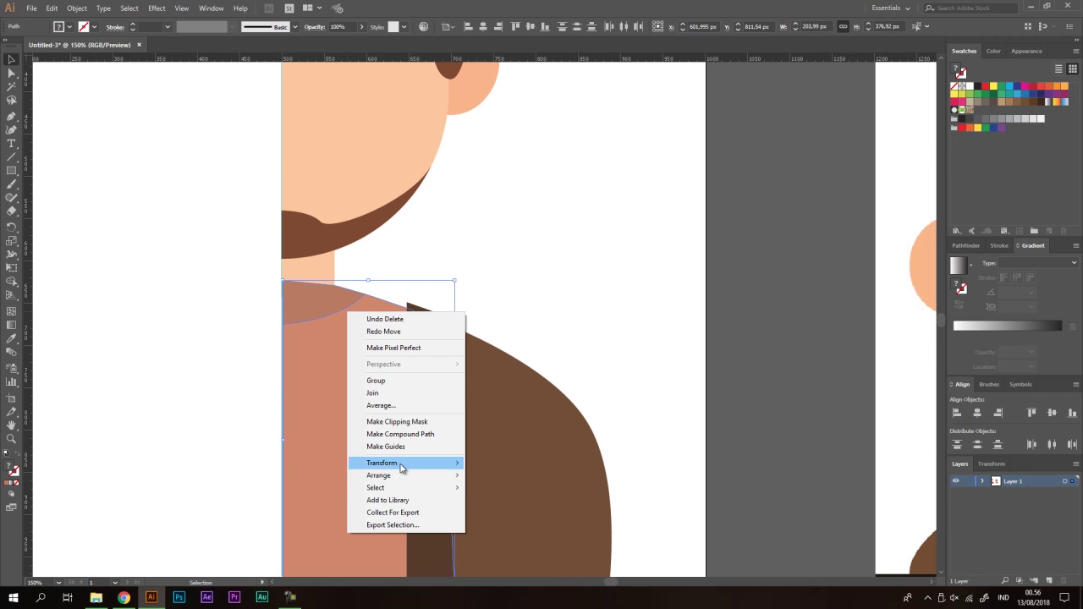
mouse_move(404, 479)
click(541, 513)
key(ctrl+minus)
key(ctrl+minus)
key(ctrl+minus)
click(594, 401)
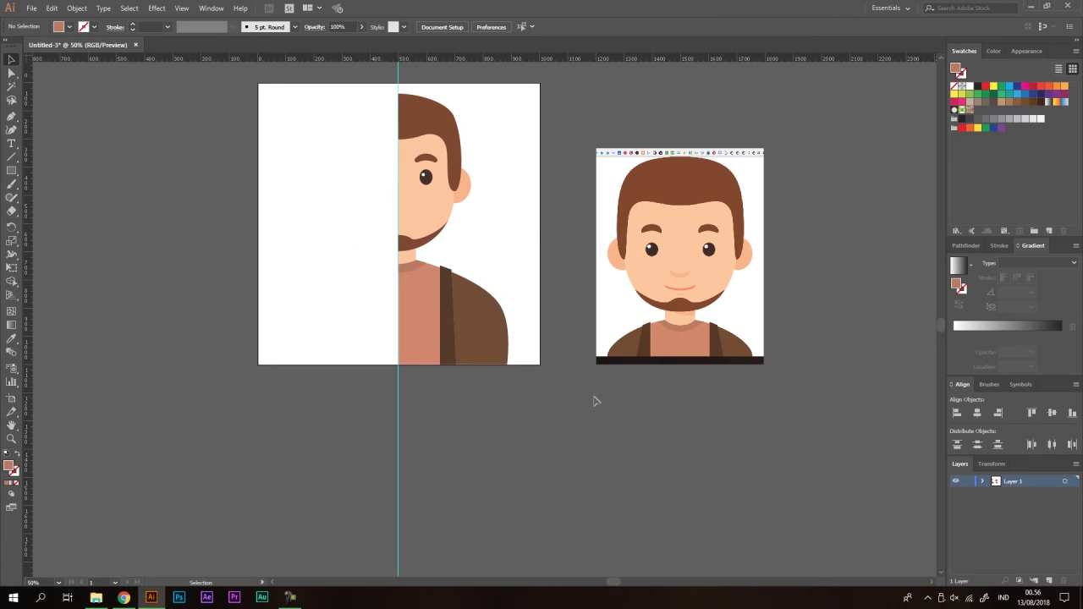
Step: Delete the vertical center guide
scroll(499, 242, up, 2)
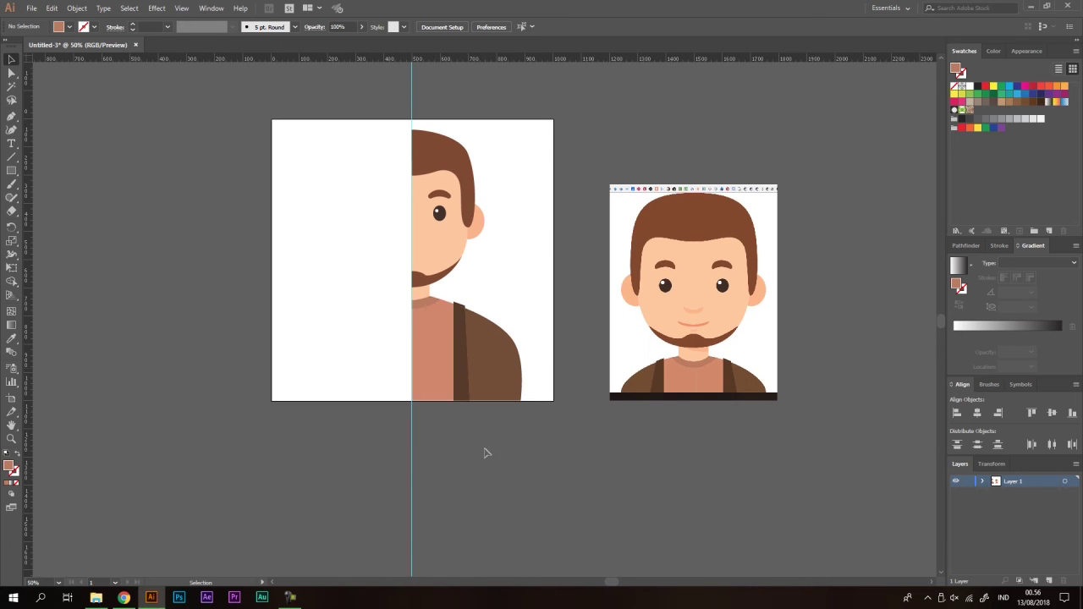
key(ctrl+plus)
drag(509, 156, 511, 163)
key(ctrl+minus)
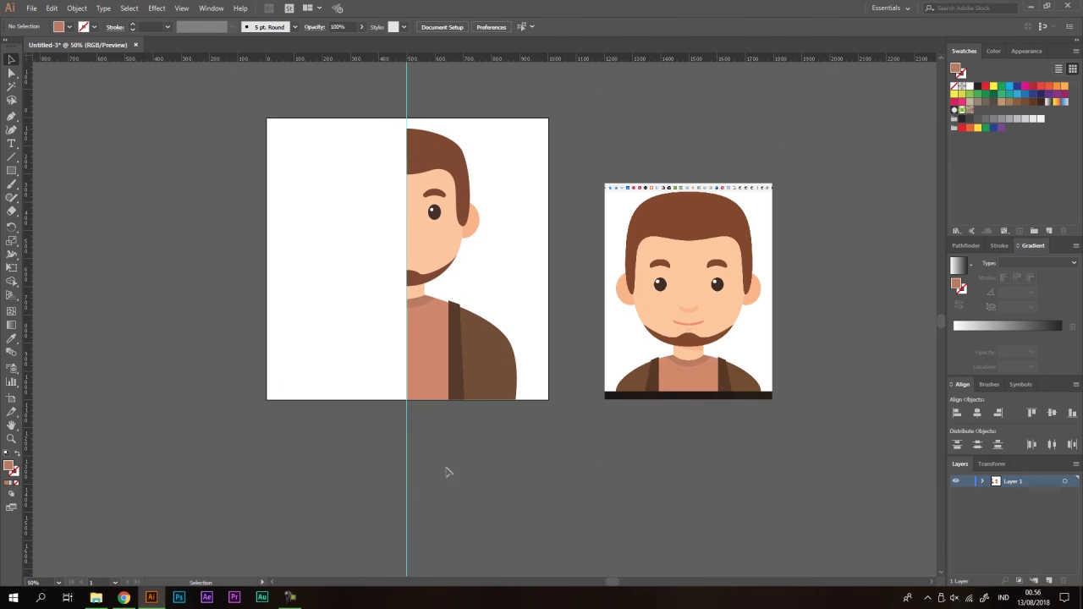
click(408, 461)
click(381, 445)
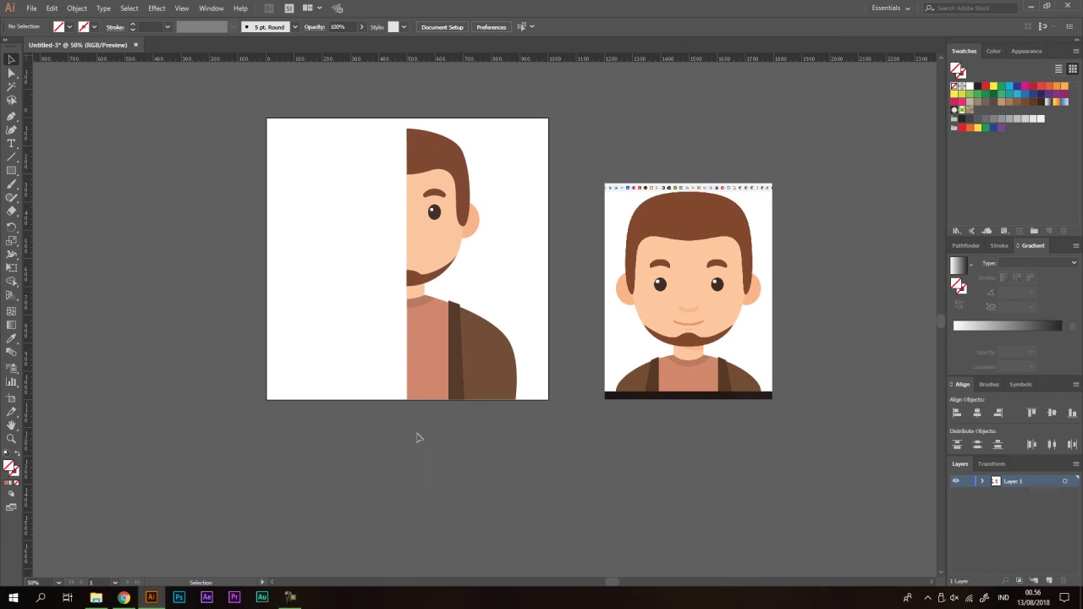
Step: Select the whole half avatar and create a reflected copy of it across the vertical axis
key(ctrl+minus)
key(ctrl+plus)
key(ctrl+plus)
scroll(346, 464, up, 1)
scroll(517, 111, up, 2)
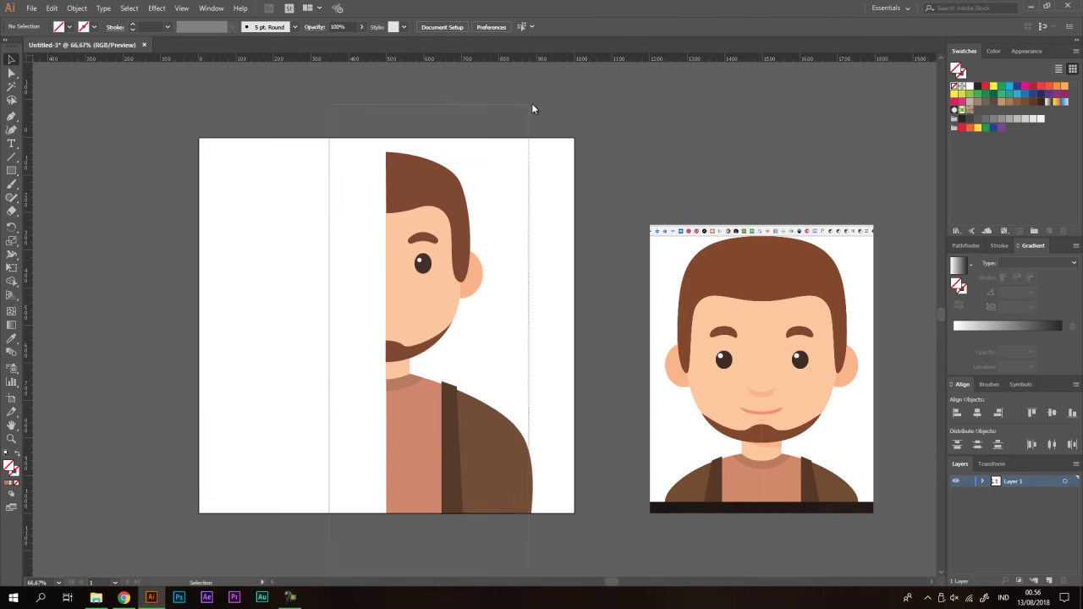
click(446, 242)
right_click(440, 216)
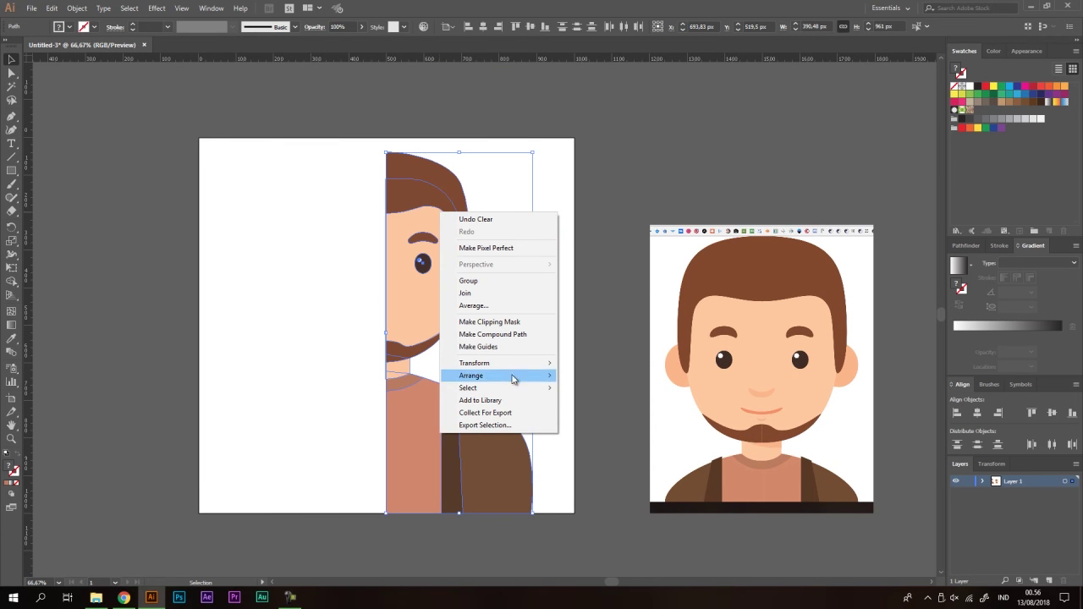
mouse_move(503, 368)
click(600, 405)
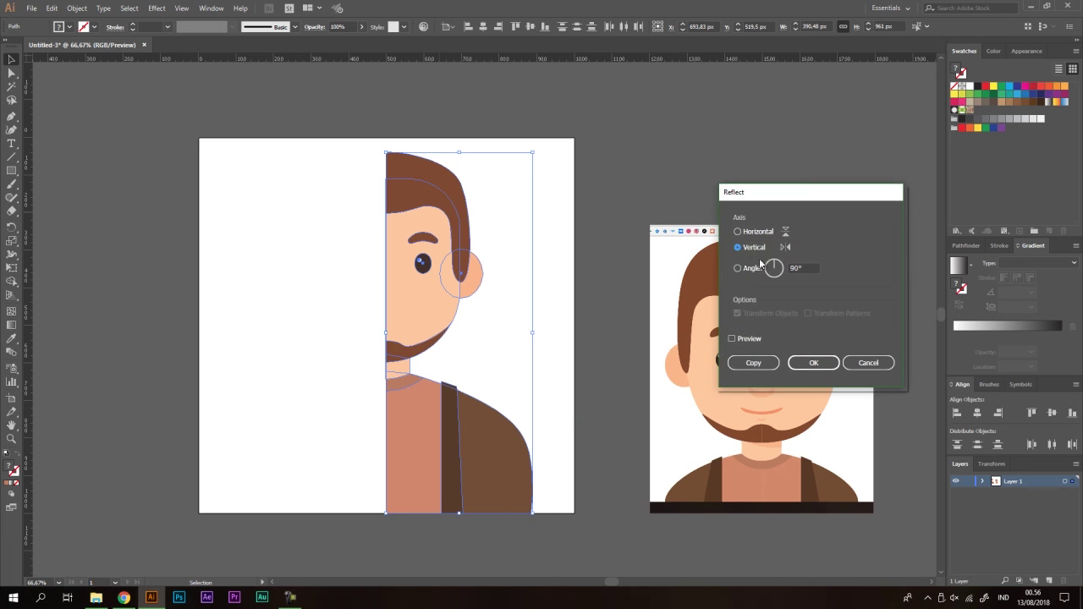
click(753, 363)
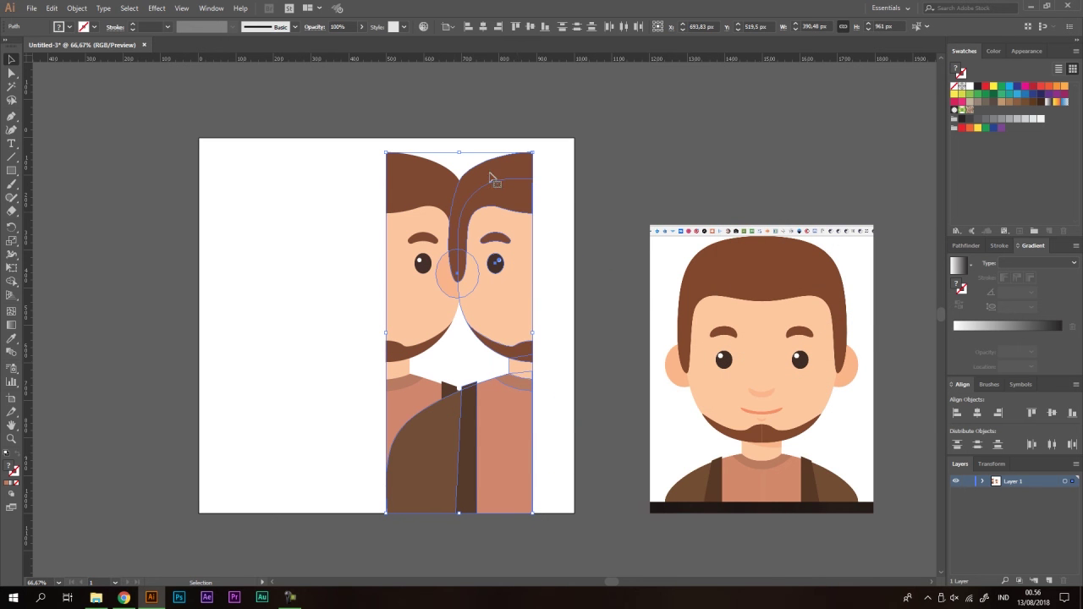
Step: Move the mirrored half to the other side of the center line and nudge it until both halves meet
drag(509, 185, 414, 214)
scroll(362, 163, up, 4)
scroll(419, 203, down, 2)
key(Right)
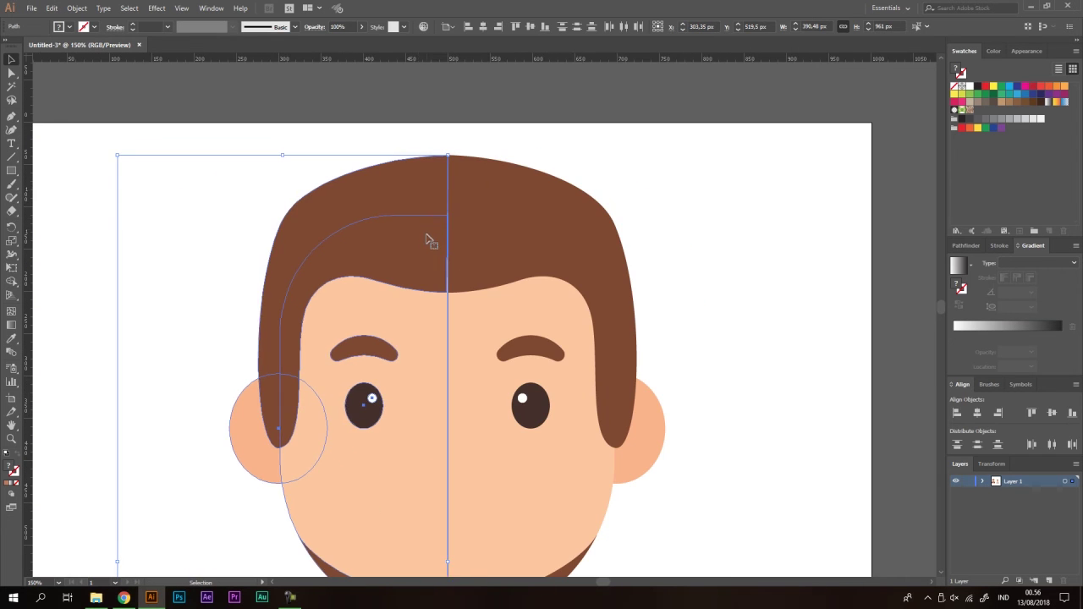
key(Right)
click(726, 156)
scroll(521, 228, down, 1)
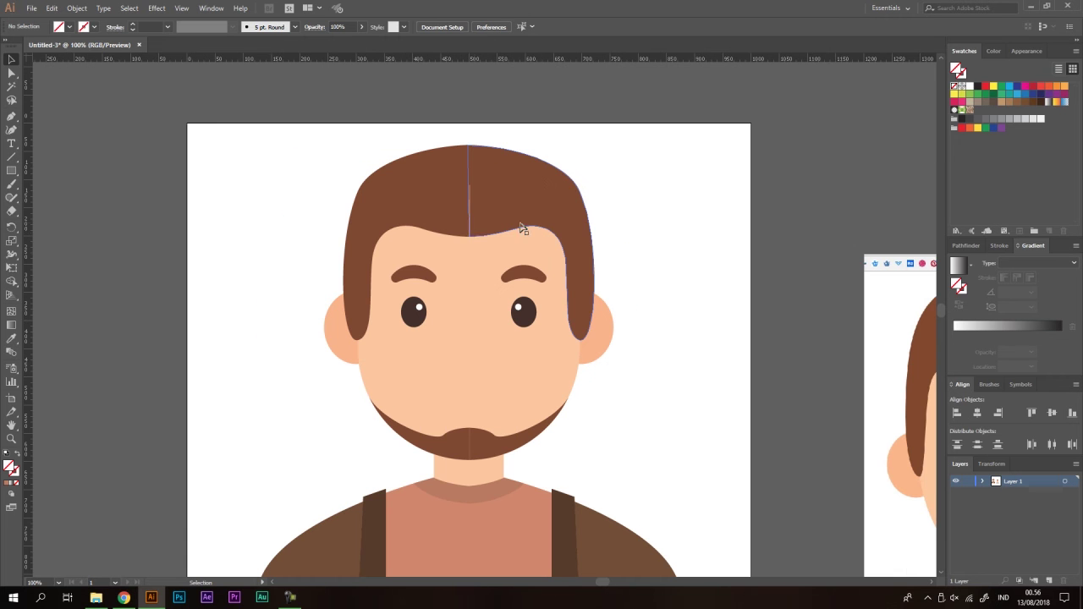
click(476, 241)
key(Right)
key(Right)
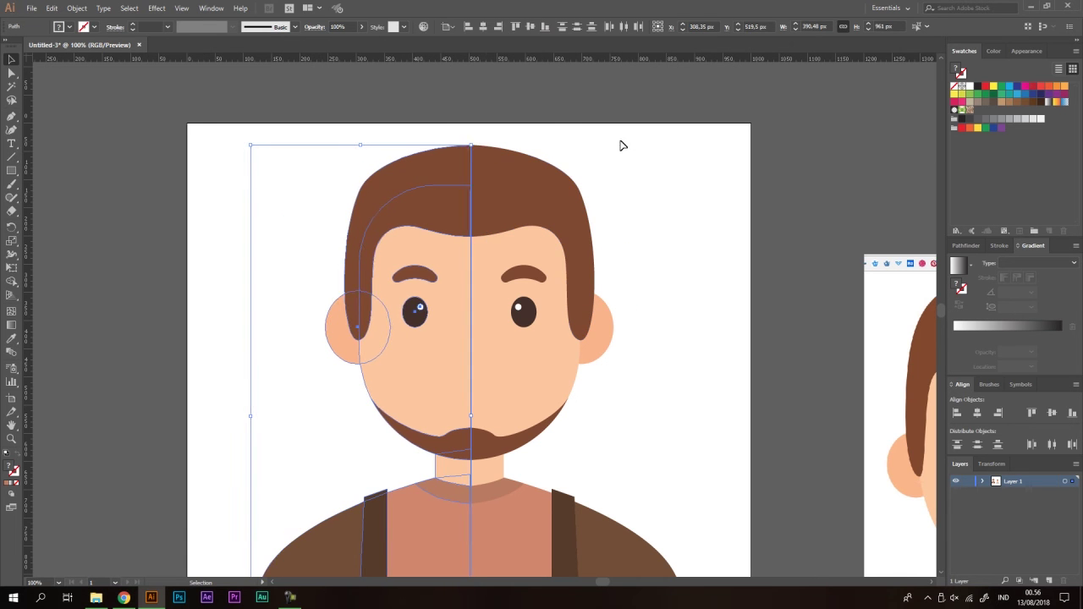
click(626, 144)
scroll(561, 119, down, 2)
scroll(510, 152, up, 5)
click(522, 208)
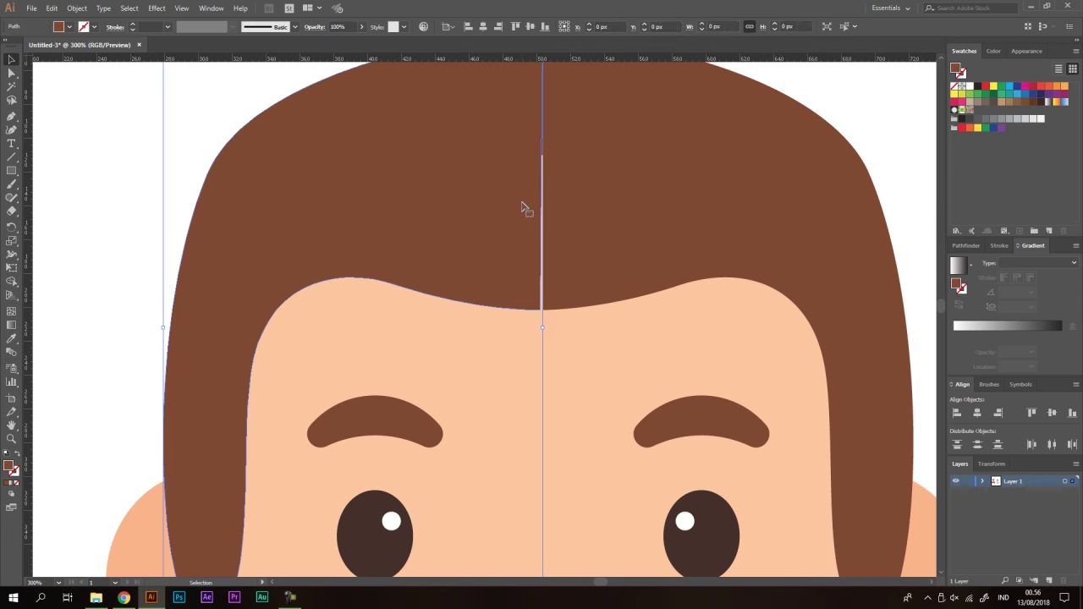
scroll(563, 286, down, 2)
click(694, 157)
drag(542, 242, 592, 217)
key(ctrl+z)
click(722, 185)
scroll(435, 198, down, 2)
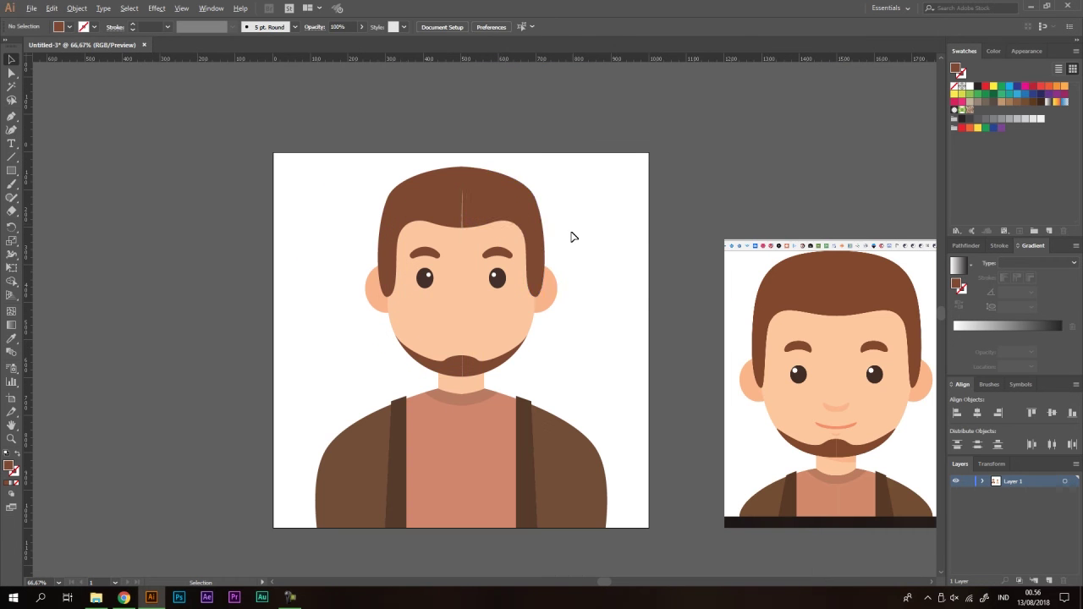
Step: Unite the two hair halves into a single shape with Pathfinder
scroll(555, 321, down, 2)
scroll(499, 262, up, 1)
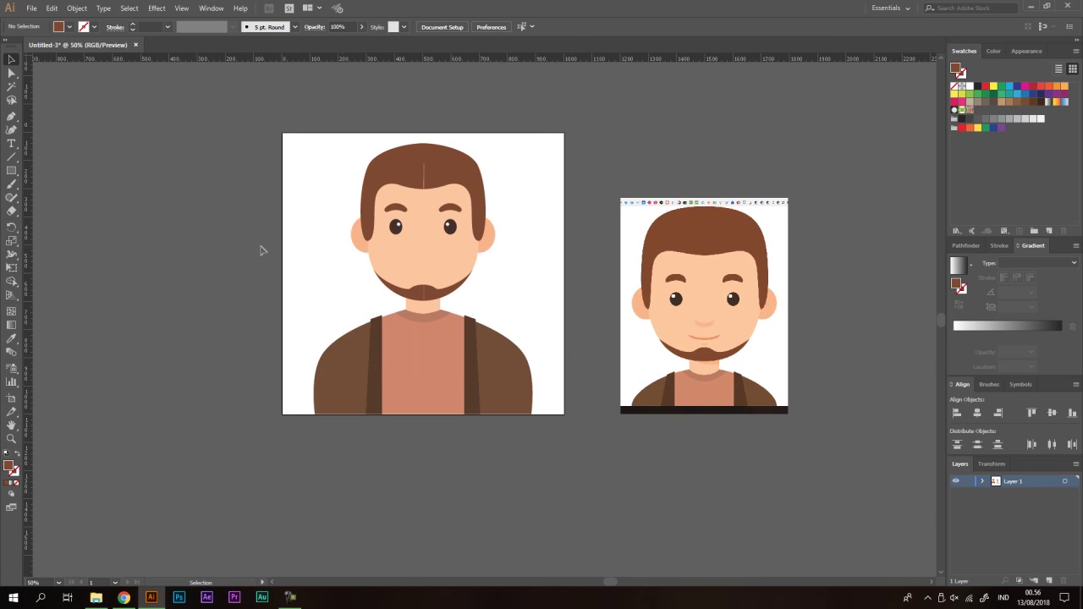
scroll(397, 173, up, 2)
click(415, 162)
shift+click(505, 168)
click(967, 246)
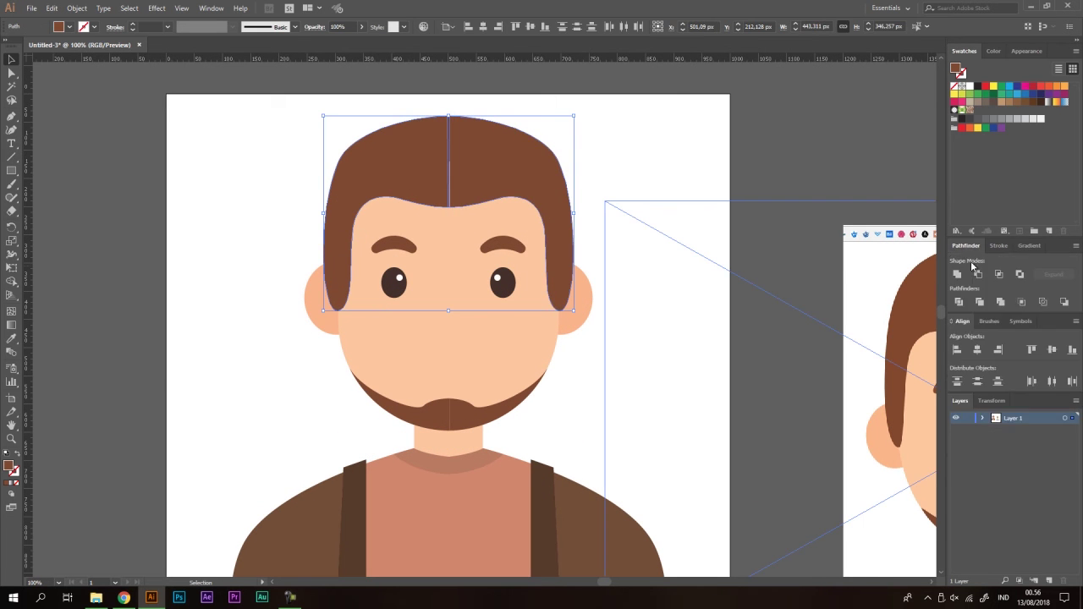
click(960, 276)
Step: Unite the two face halves into a single shape with Pathfinder
click(655, 124)
mouse_move(438, 242)
mouse_down()
mouse_move(387, 307)
mouse_move(438, 242)
mouse_up()
shift+click(489, 224)
click(957, 274)
Step: Send the united face shape to the back, behind the eyes, eyebrows and beard
scroll(583, 234, down, 2)
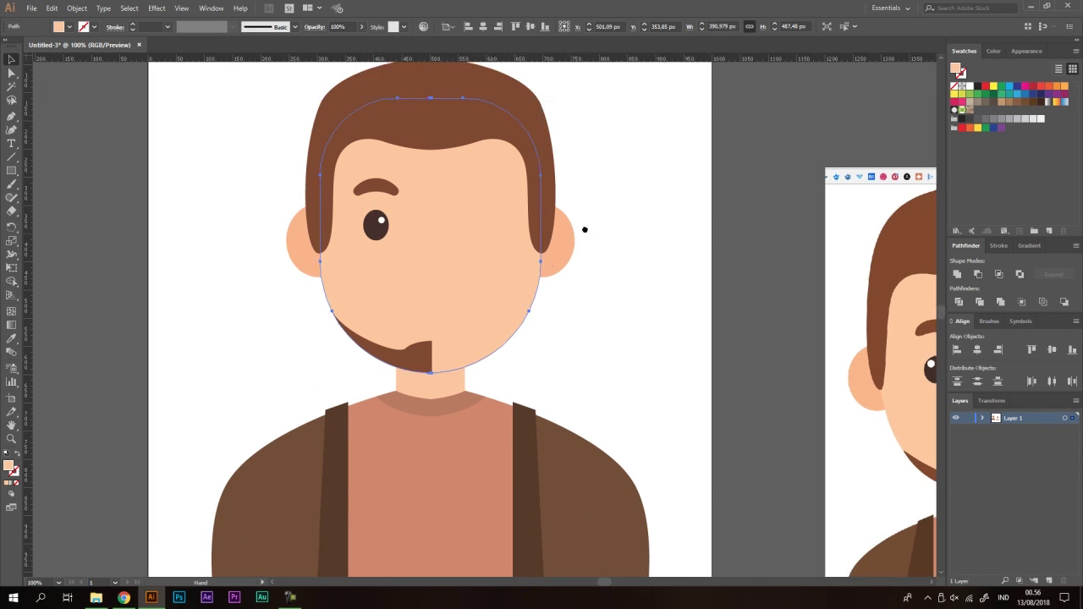
right_click(431, 237)
mouse_move(474, 410)
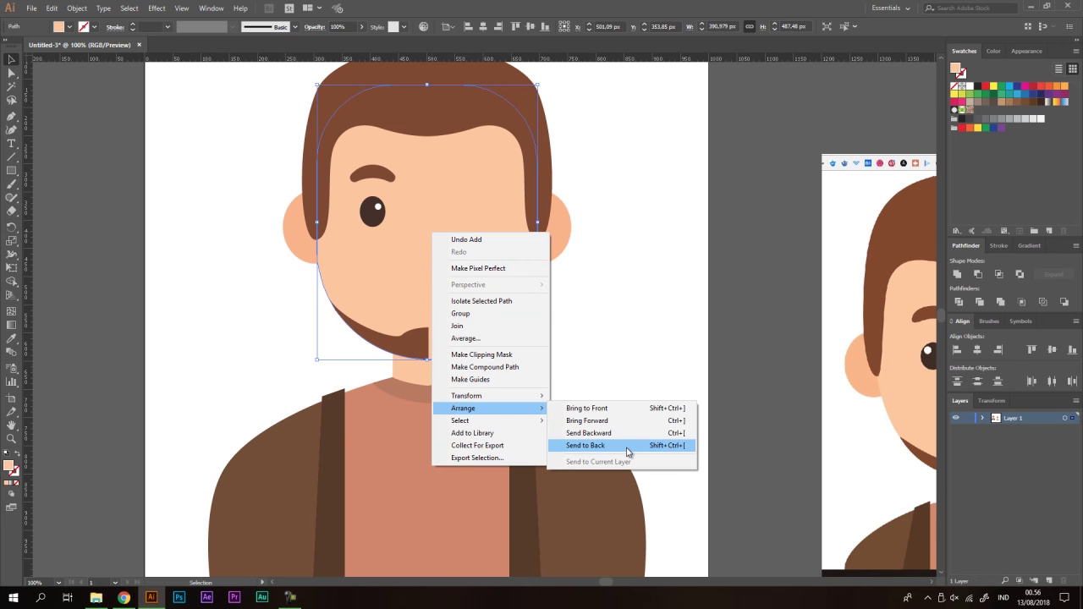
click(630, 450)
click(616, 245)
Step: Send both ear ellipses to the back so they sit behind the face
scroll(511, 242, down, 1)
click(546, 224)
shift+click(359, 223)
right_click(359, 222)
mouse_move(474, 379)
click(524, 425)
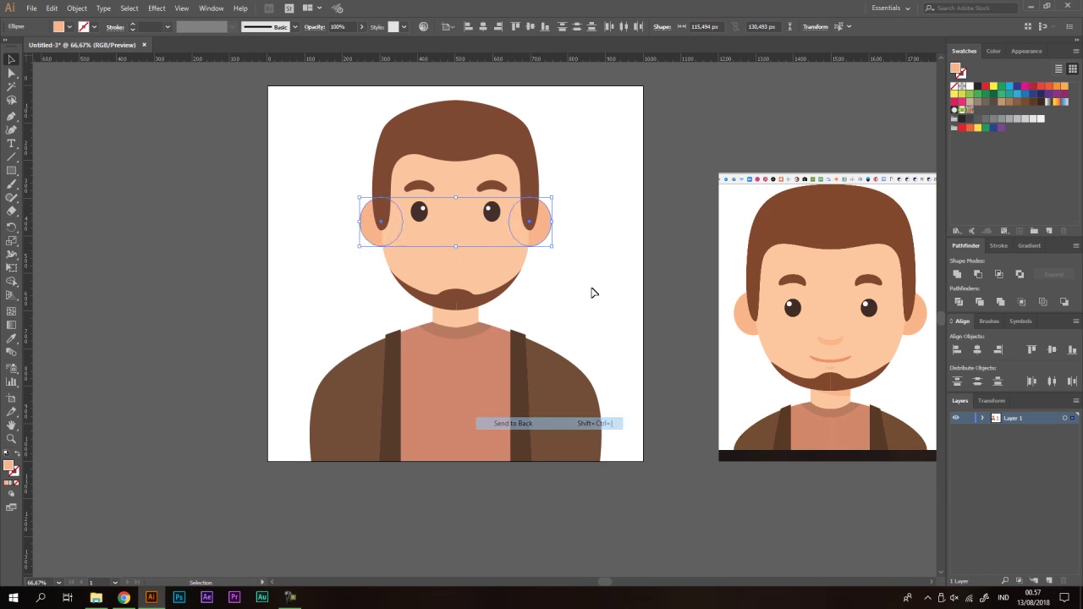
key(ctrl+shift+a)
Step: Unite the two beard halves into a single shape with Pathfinder
scroll(511, 152, down, 1)
scroll(512, 181, up, 3)
drag(466, 220, 400, 220)
shift+click(400, 220)
click(957, 274)
click(667, 181)
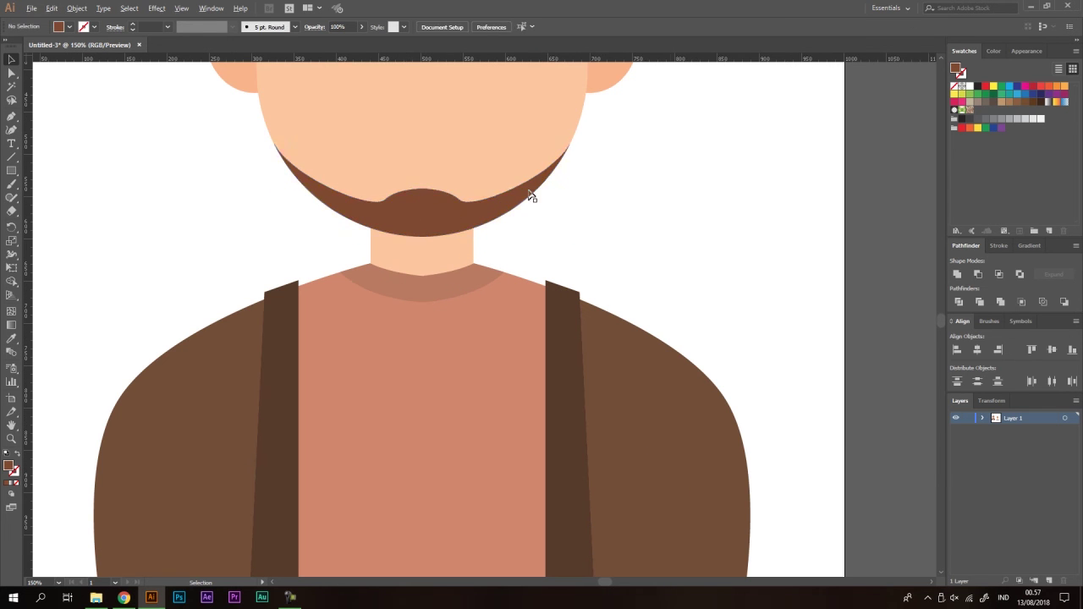
Step: Unite the two neck halves into one shape and select the collar halves for merging
scroll(417, 206, down, 1)
click(416, 234)
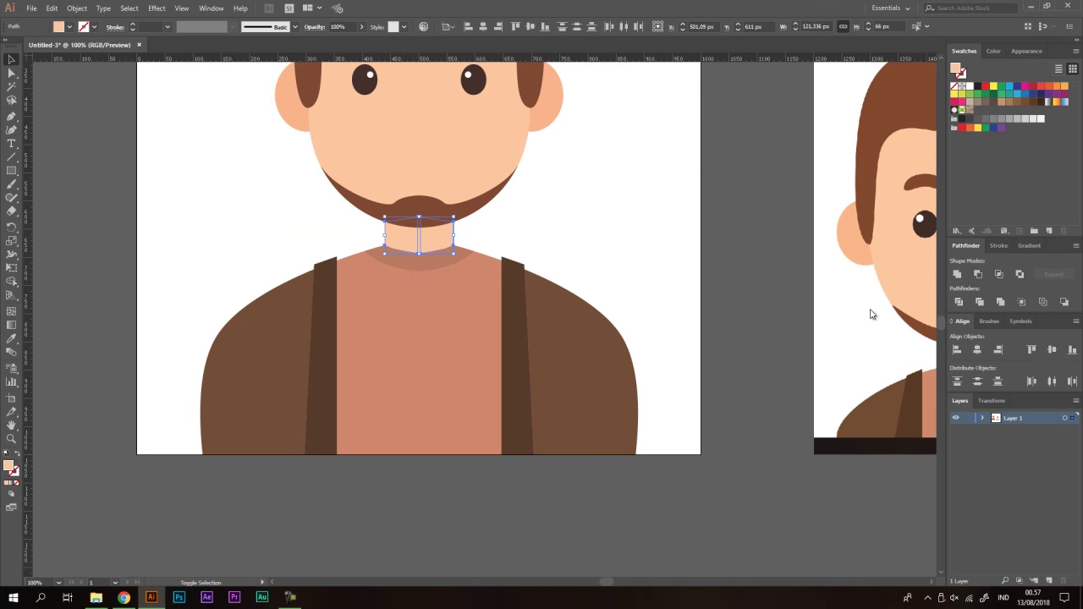
click(423, 260)
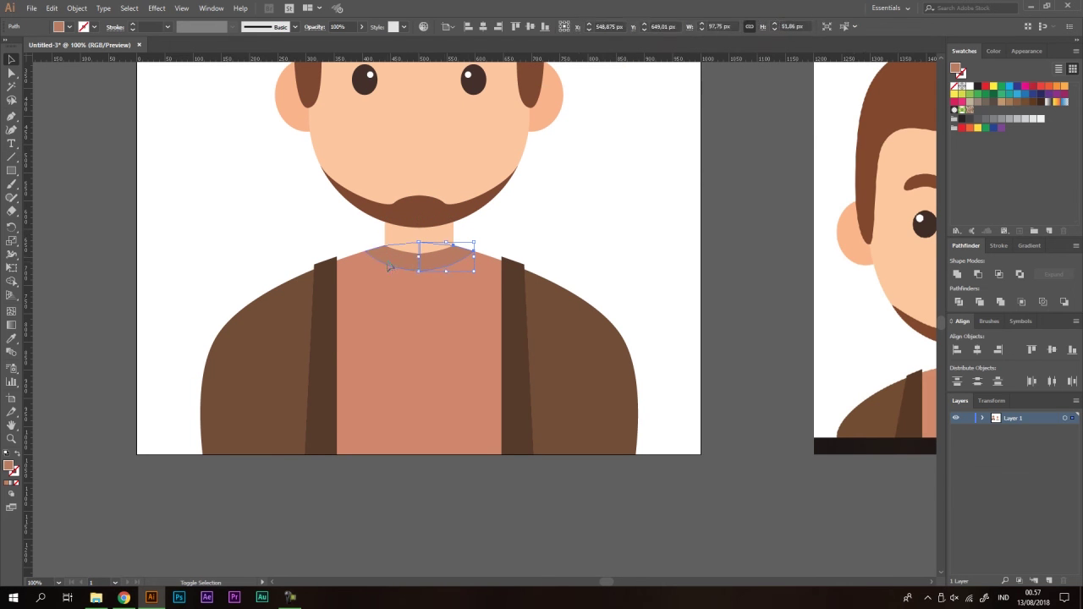
Step: Unite the two shirt halves into one shape and send it to the back, behind the jacket lapels
shift+click(428, 346)
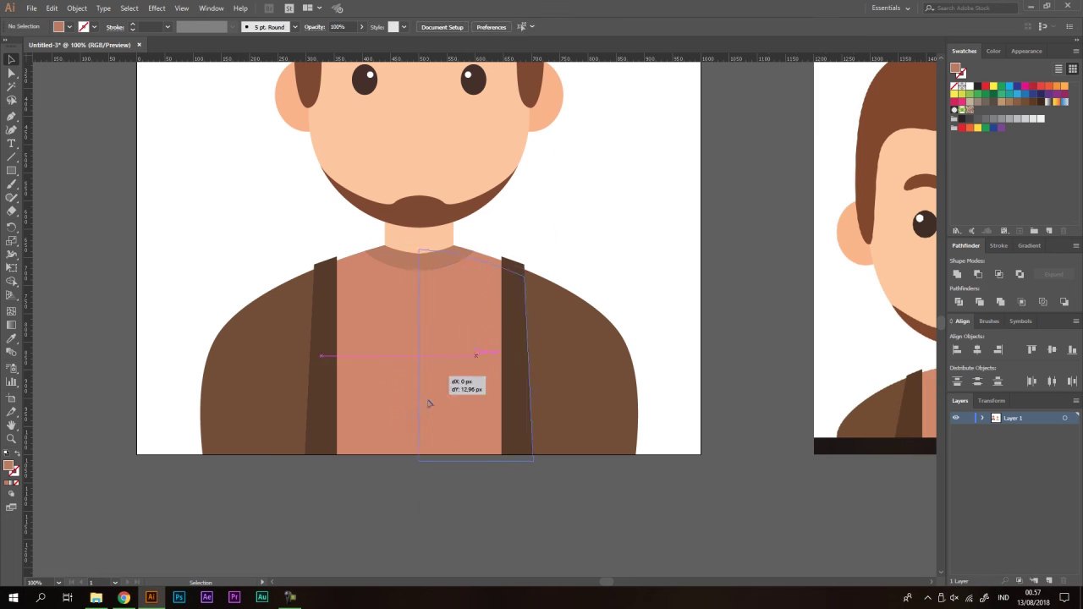
click(958, 275)
key(ctrl+minus)
key(ctrl+minus)
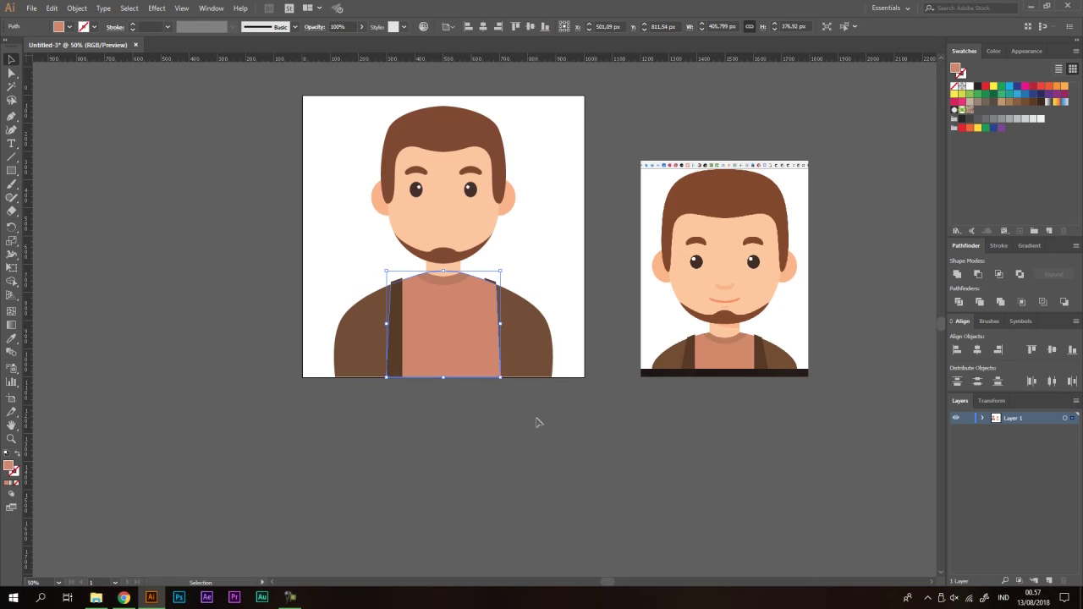
right_click(490, 361)
mouse_move(532, 300)
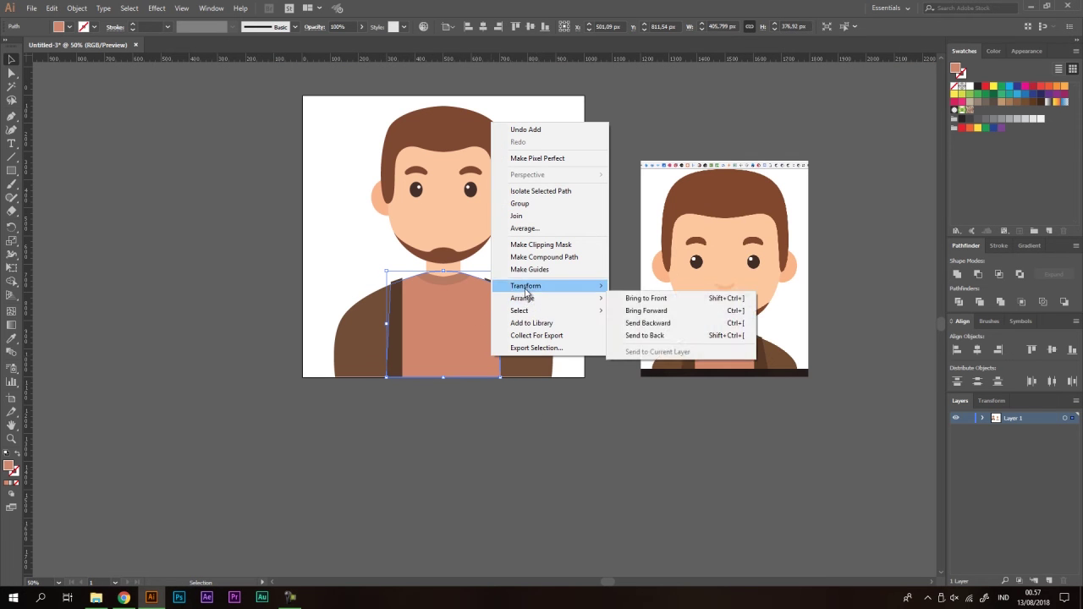
click(661, 336)
click(604, 435)
key(ctrl+minus)
key(ctrl+minus)
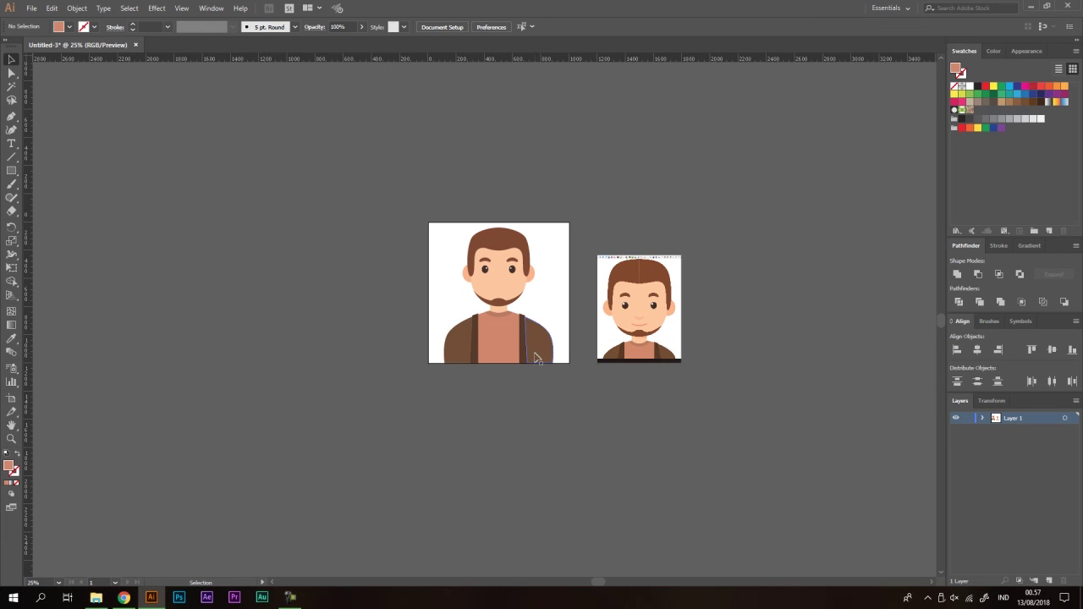
Step: Draw a mouth ellipse about 205 by 87 px below the eyes and centre it horizontally on the face
scroll(530, 291, up, 2)
scroll(624, 358, up, 1)
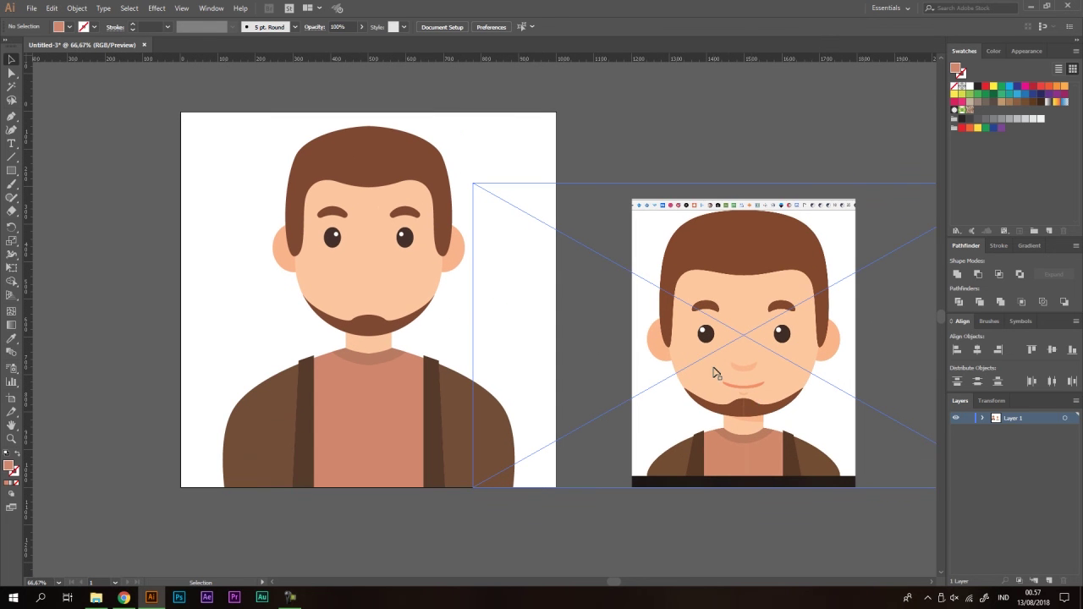
drag(9, 179, 70, 198)
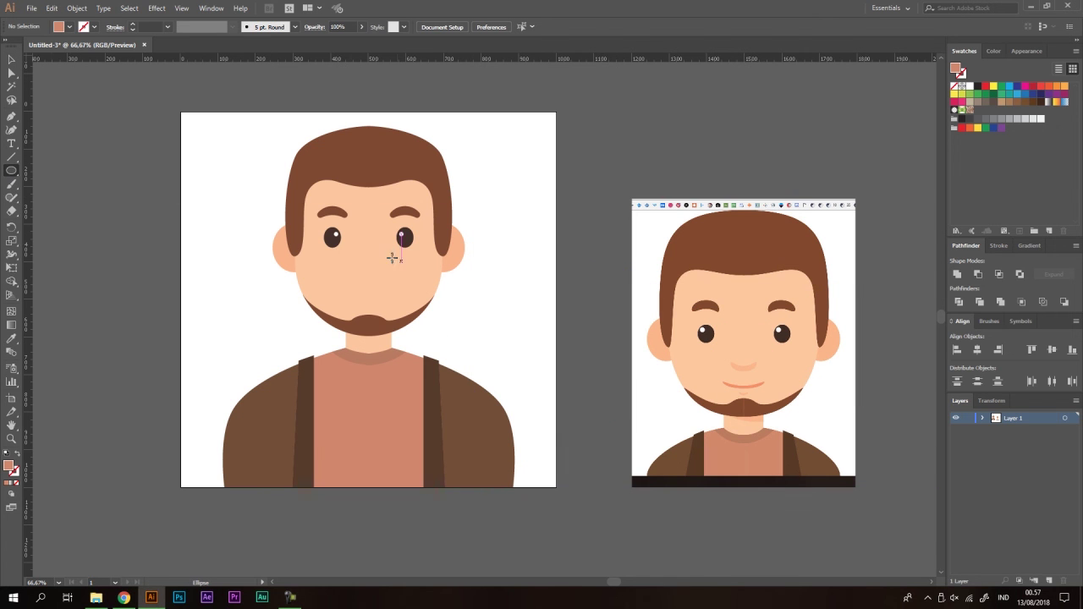
drag(335, 267, 412, 302)
key(v)
click(434, 271)
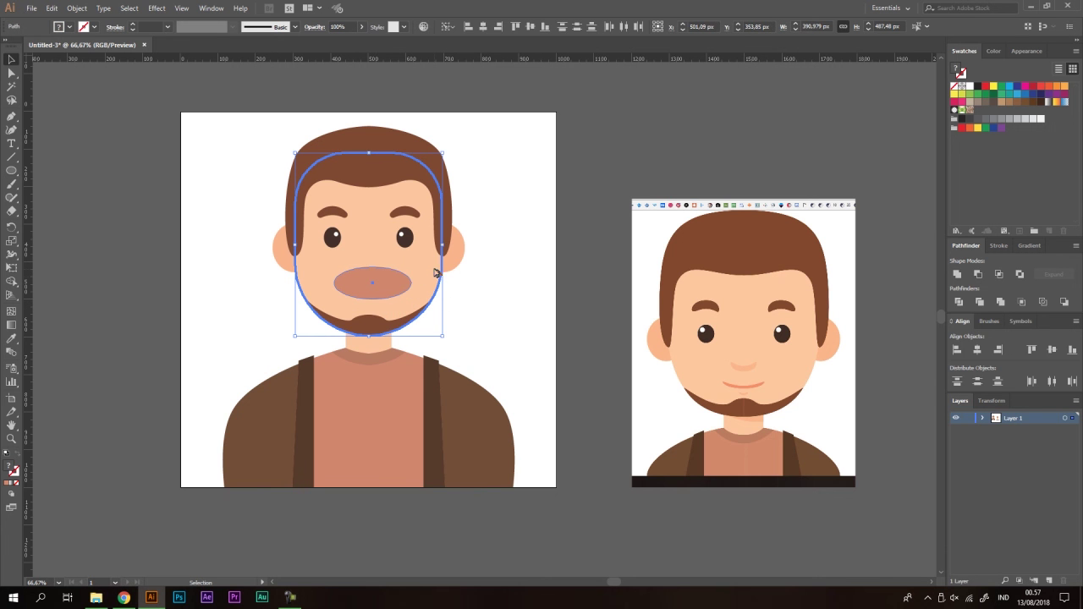
click(977, 350)
click(546, 224)
Step: Duplicate the mouth ellipse slightly above the original and swap fill and stroke so both are outlines only
scroll(378, 280, up, 3)
drag(387, 297, 387, 275)
shift+click(438, 317)
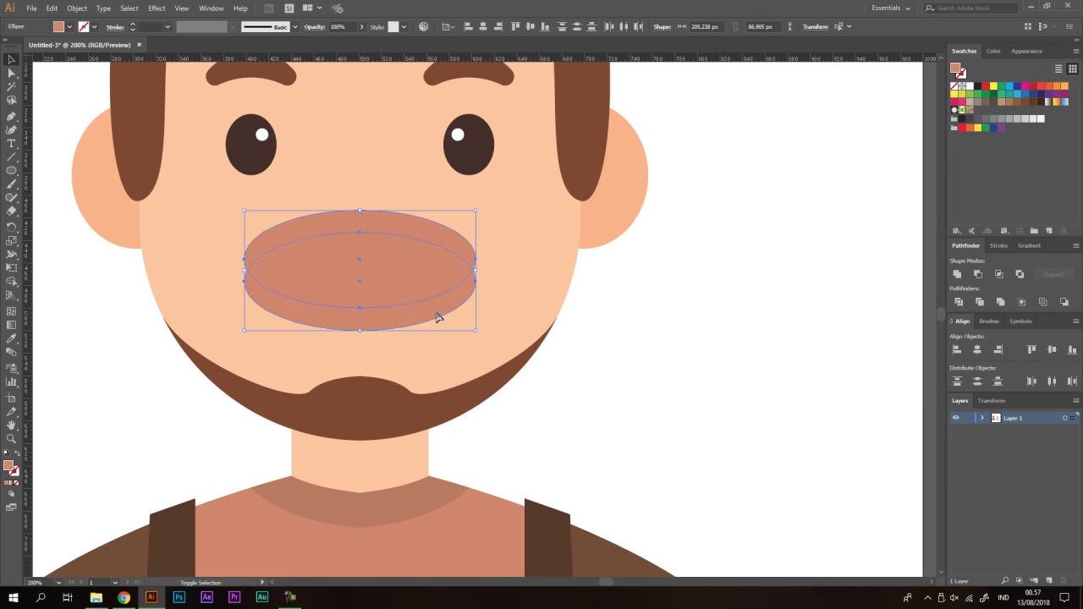
click(16, 455)
click(674, 326)
scroll(336, 318, down, 3)
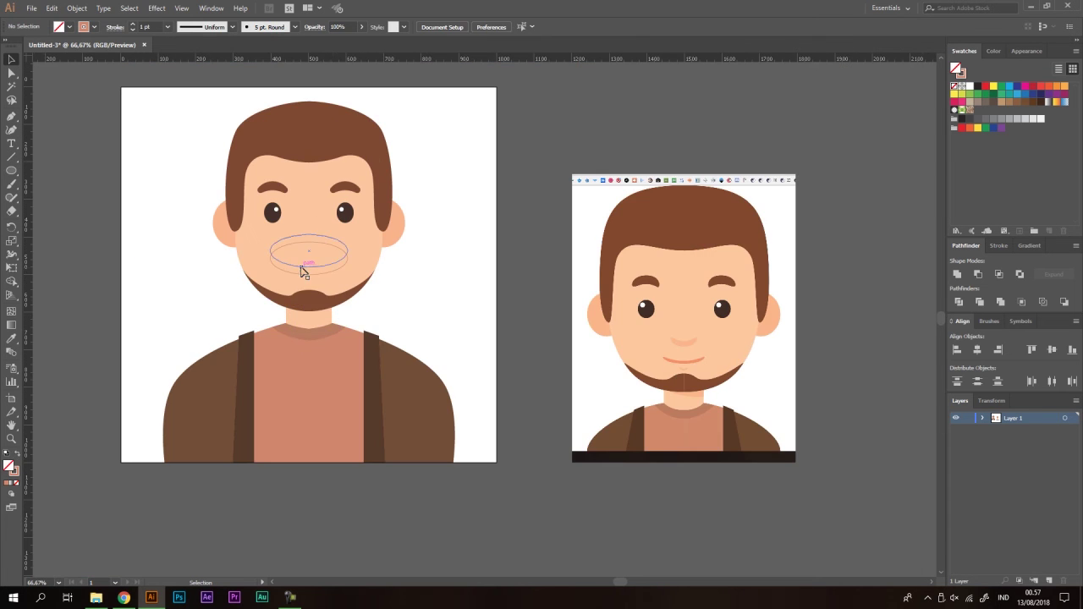
Step: Move the upper mouth ellipse vertically closer to the lower one to leave a thinner crescent between them
scroll(301, 270, up, 4)
mouse_move(327, 275)
mouse_down()
mouse_move(326, 285)
mouse_move(310, 278)
mouse_up()
scroll(230, 234, down, 3)
click(487, 272)
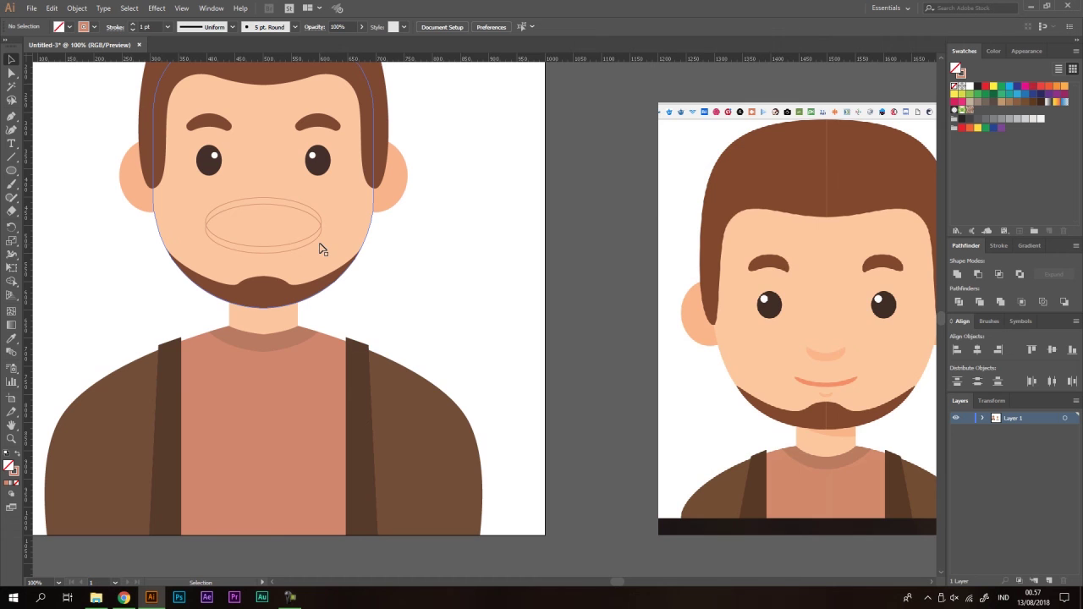
Step: Remove the upper parts of the two overlapping ellipses with the Shape Builder, keeping only the lower crescent as the mouth
scroll(308, 239, up, 1)
scroll(300, 206, up, 1)
click(290, 182)
shift+click(288, 180)
click(12, 281)
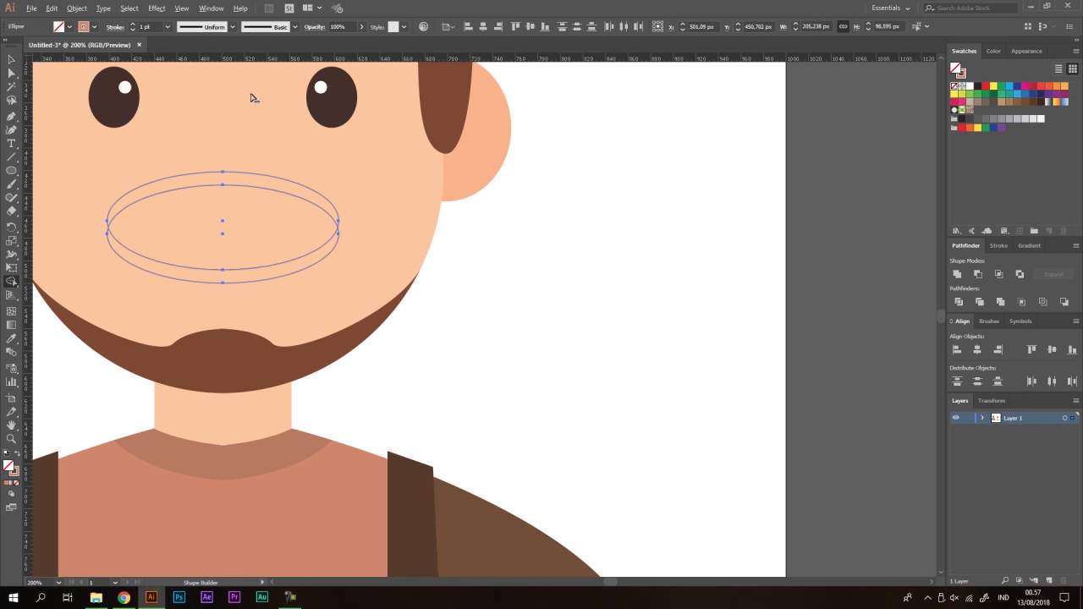
drag(223, 178, 222, 222)
scroll(362, 267, down, 3)
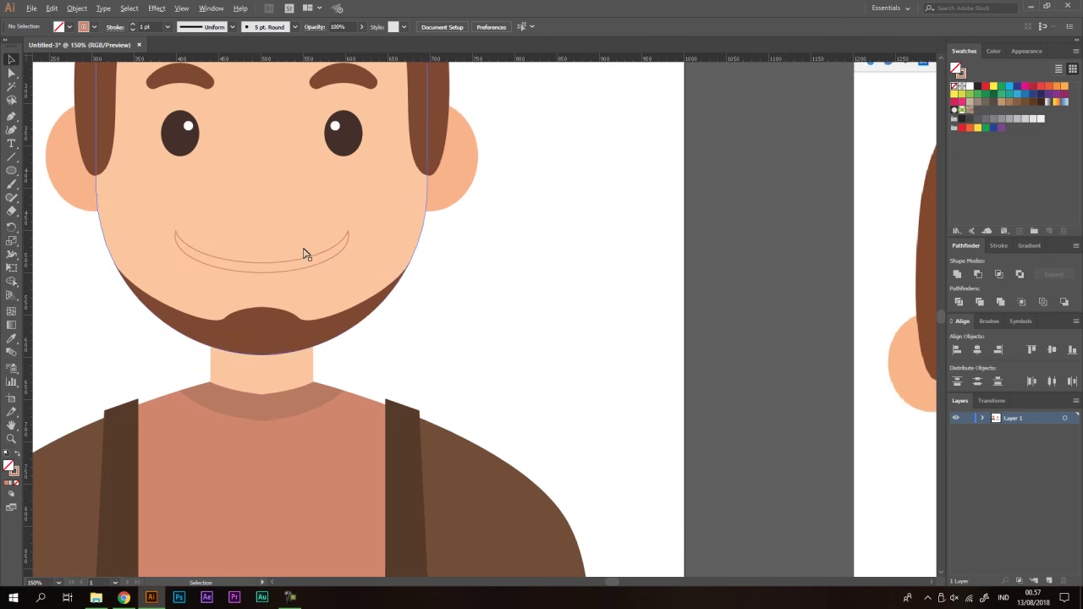
click(276, 255)
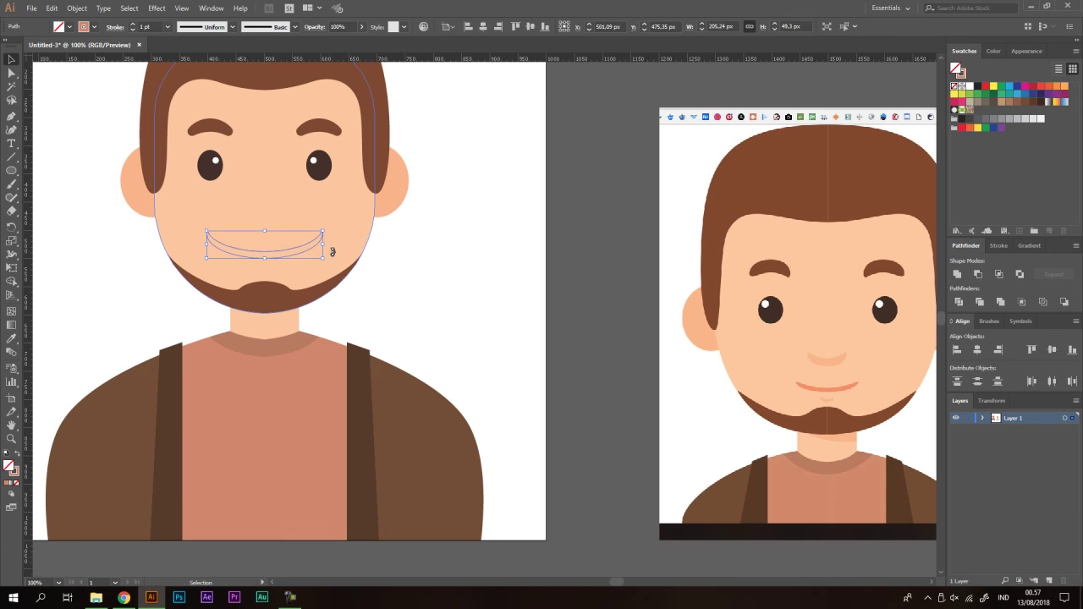
Step: Fill the mouth crescent with the salmon lip colour sampled from the reference image
drag(324, 245, 270, 237)
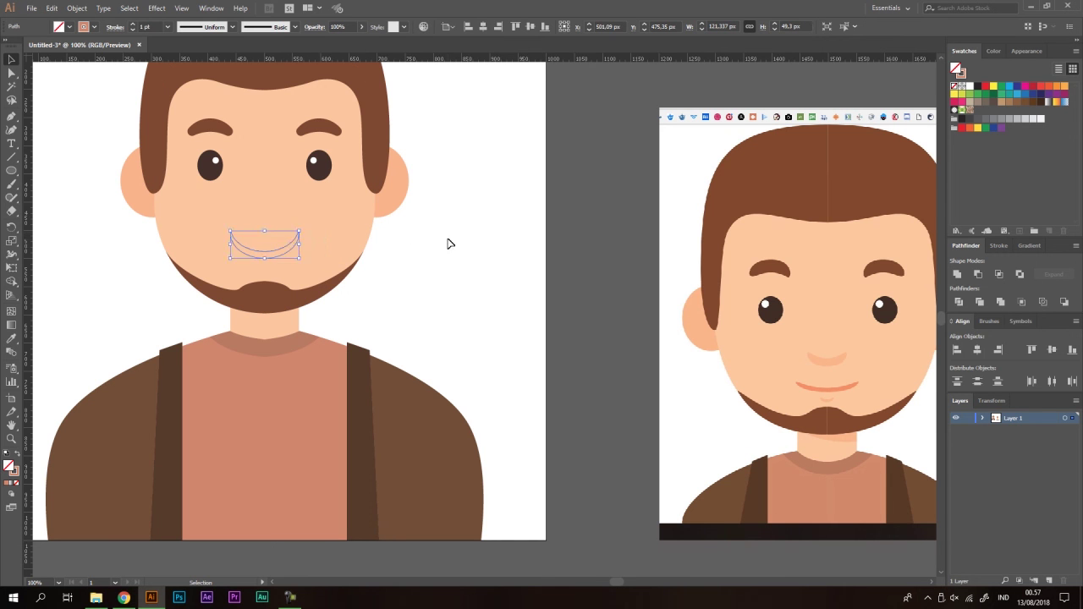
key(ctrl+z)
key(i)
click(824, 385)
key(v)
click(477, 249)
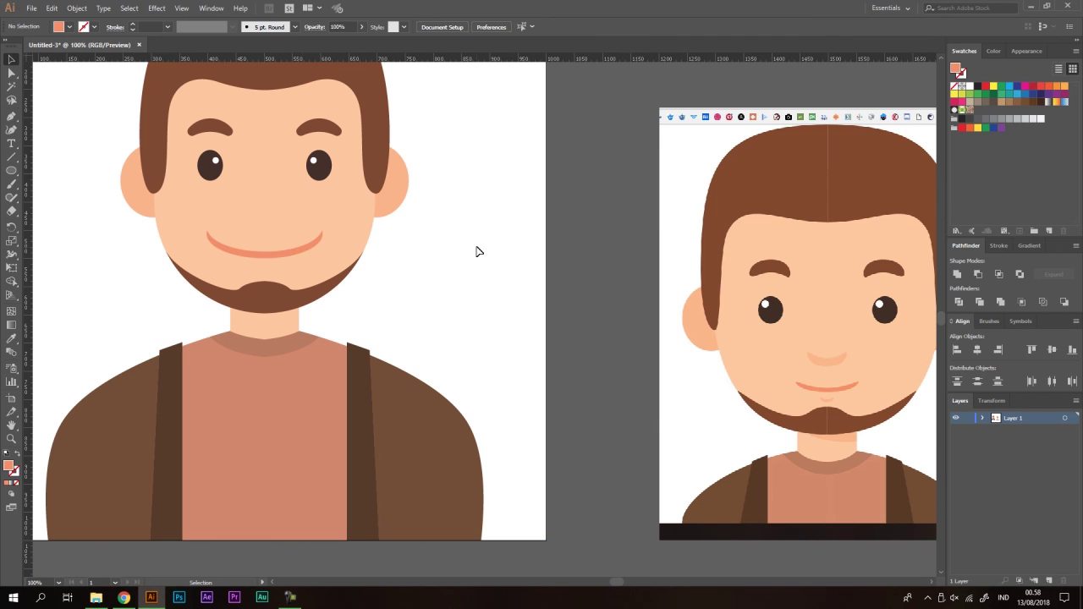
scroll(477, 249, down, 1)
key(ctrl+minus)
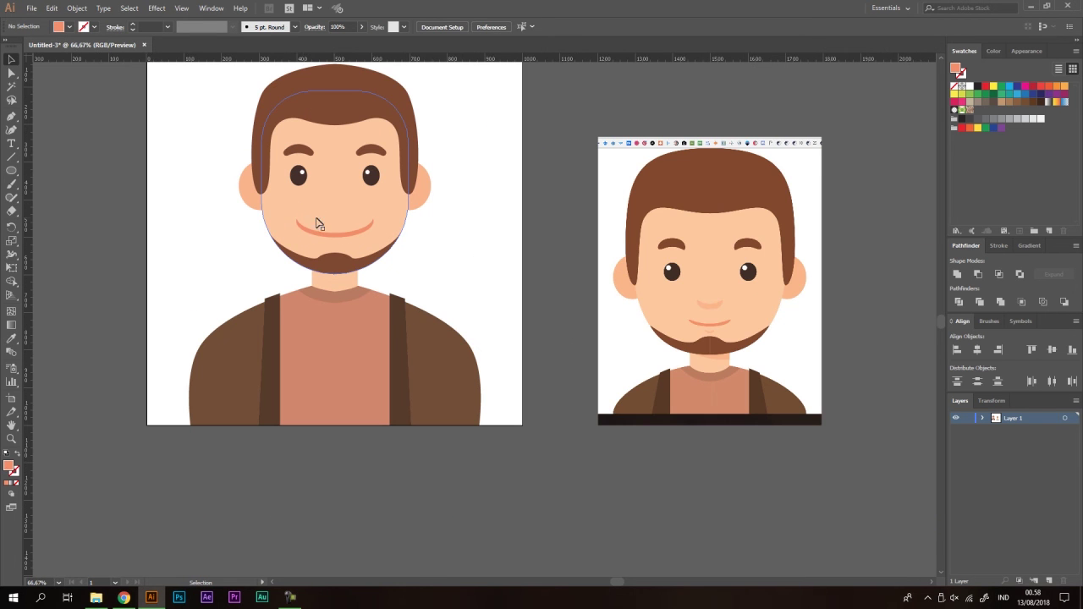
Step: Narrow the mouth symmetrically about its centre to about 147 px wide
scroll(343, 235, up, 2)
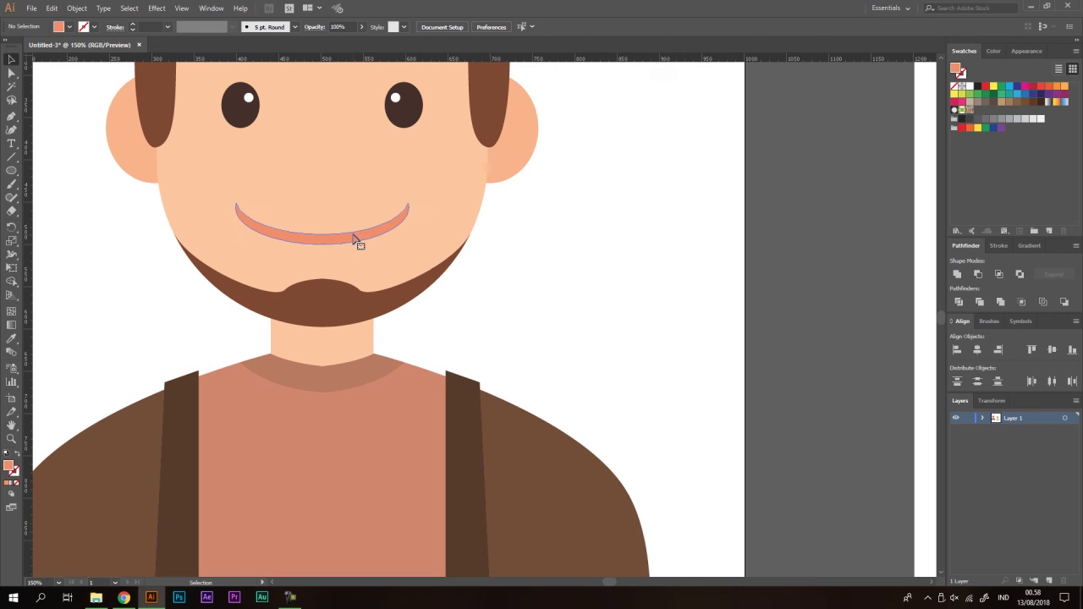
click(356, 240)
drag(410, 227, 385, 228)
scroll(461, 242, down, 1)
click(470, 246)
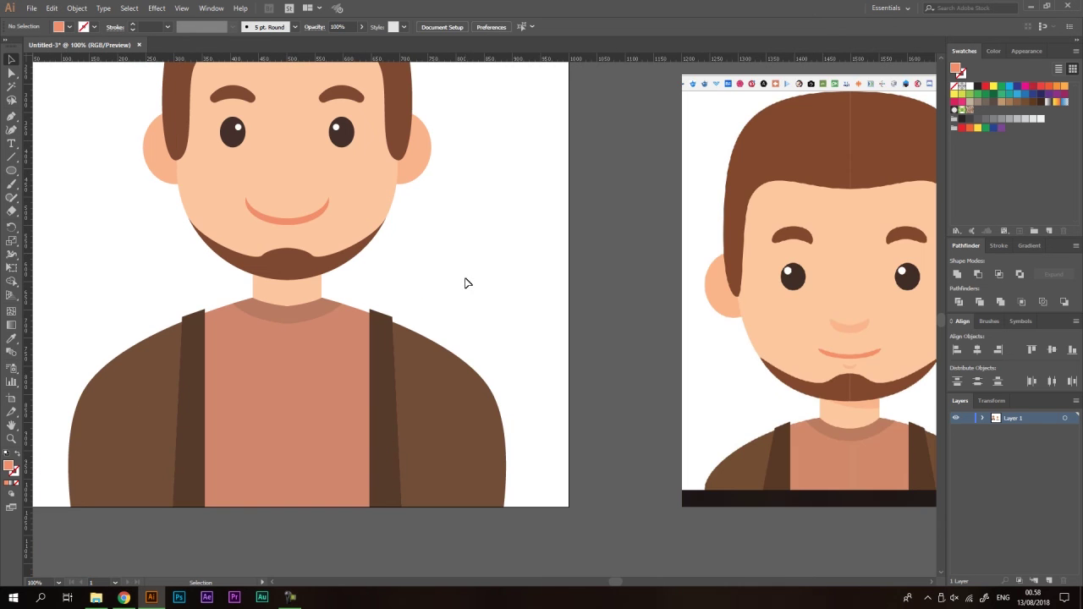
Step: Try to reshape the mouth corners by moving their anchor points, and undo the attempt
scroll(310, 191, up, 2)
key(a)
click(347, 210)
click(180, 209)
drag(182, 215, 184, 223)
scroll(259, 213, down, 1)
click(477, 246)
key(ctrl+z)
key(ctrl+z)
click(520, 241)
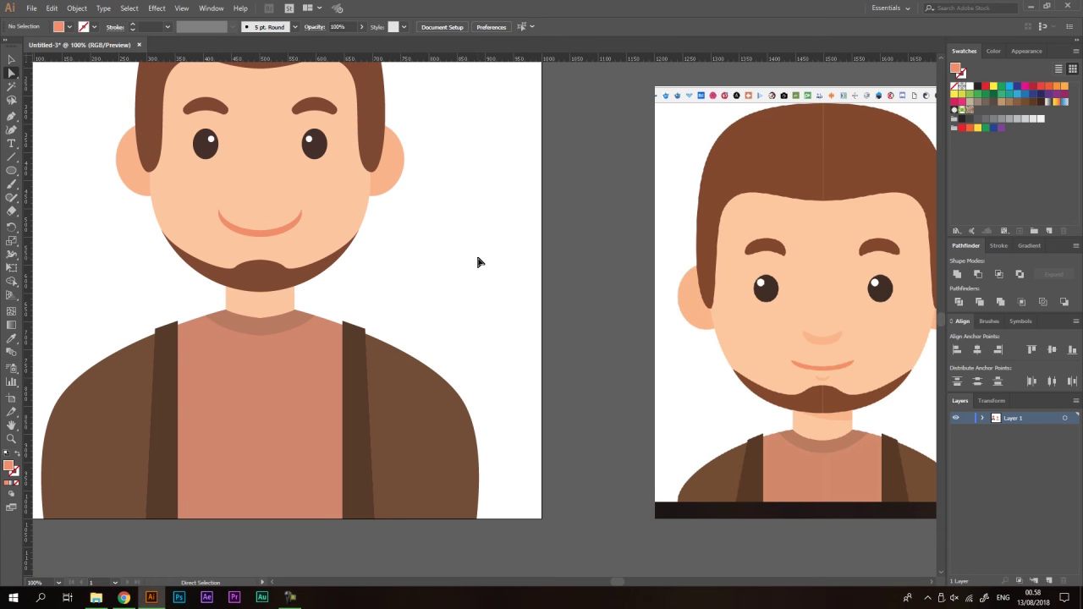
Step: Delete the extra lower anchor point at each corner of the mouth so both ends become pointed
scroll(279, 224, up, 1)
click(163, 202)
click(164, 205)
scroll(322, 208, up, 1)
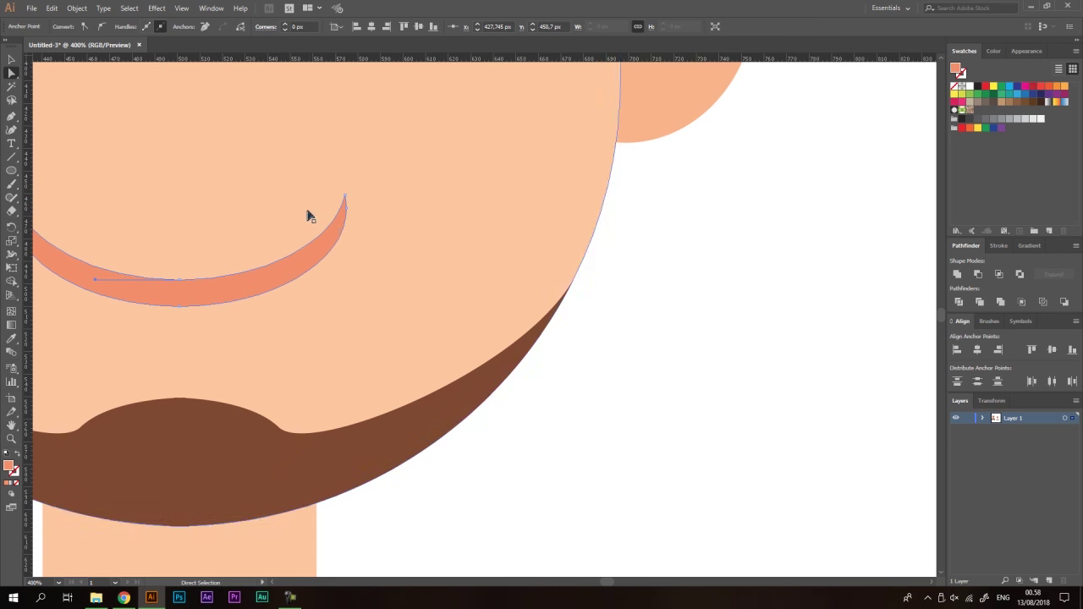
drag(418, 215, 651, 288)
key(p)
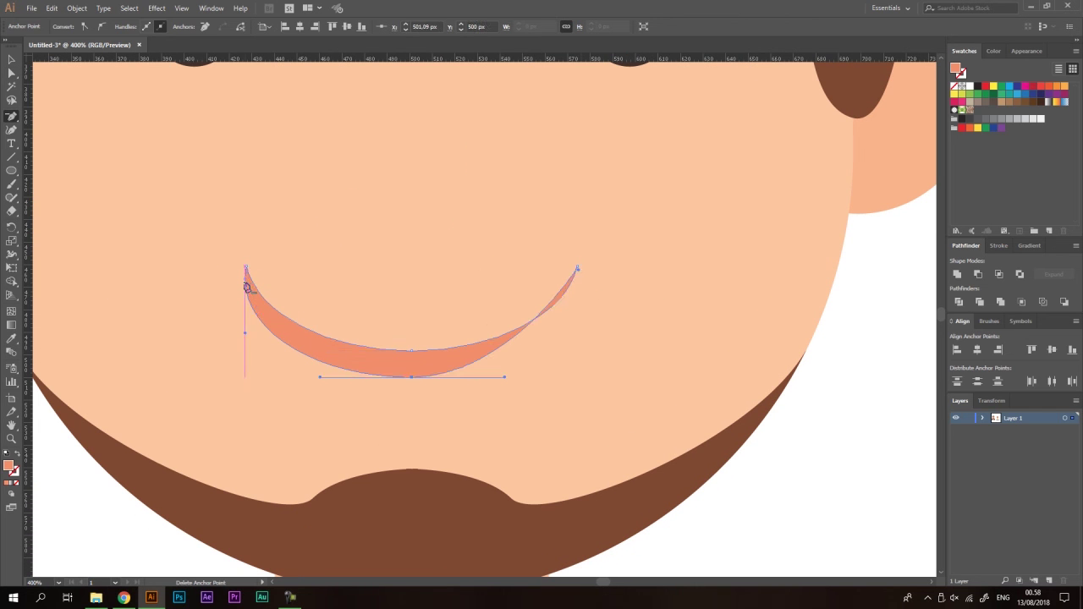
alt+click(247, 282)
Step: Try adjusting the curve handle at the mouth corner nearer the reference image, comparing versions with undo and redo
key(a)
click(577, 269)
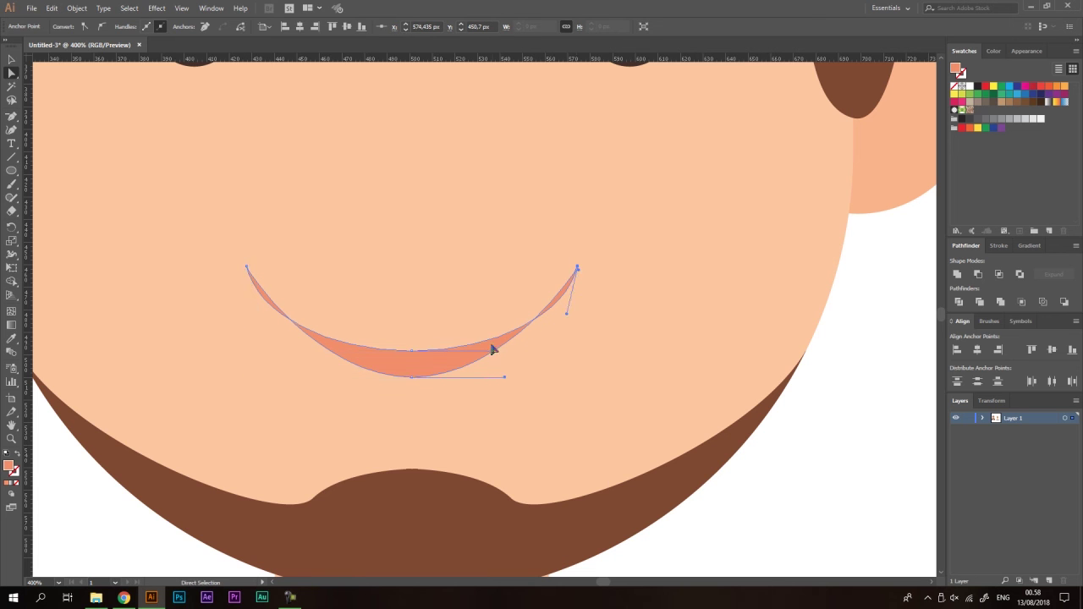
drag(566, 313, 546, 299)
click(579, 268)
key(ctrl+z)
key(ctrl+z)
key(ctrl+shift+z)
key(ctrl+z)
key(ctrl+shift+z)
Step: Lower both corner anchor points of the mouth together to Y 467 px
click(578, 269)
shift+click(246, 268)
drag(246, 268, 247, 303)
Step: Reshape the curve handles at both mouth corners so the upper and lower edges no longer cross
click(579, 315)
drag(579, 305, 525, 342)
click(247, 305)
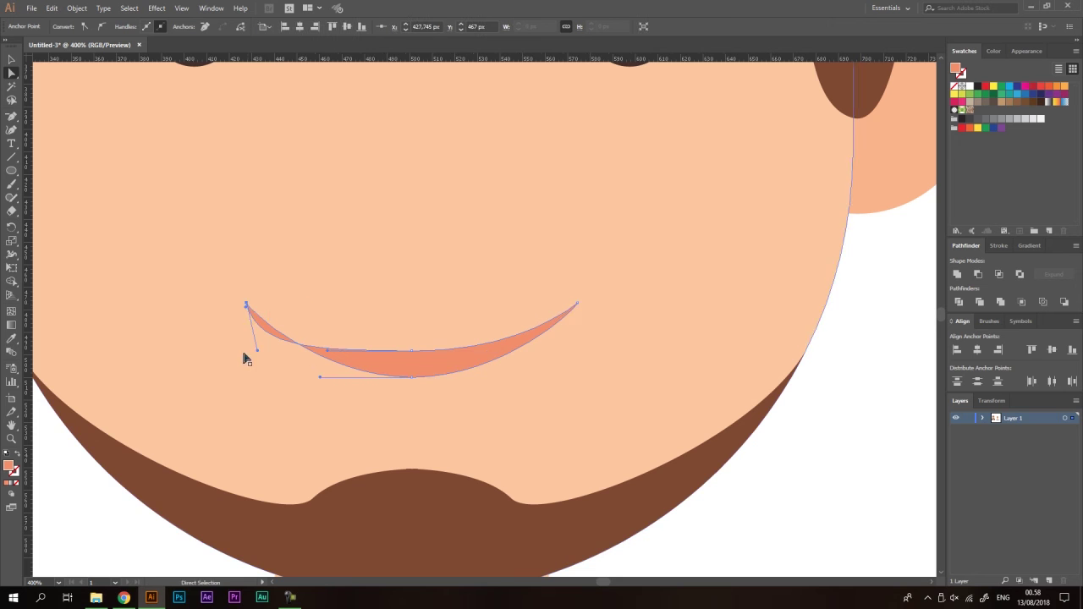
drag(258, 352, 254, 310)
scroll(416, 315, down, 4)
click(581, 346)
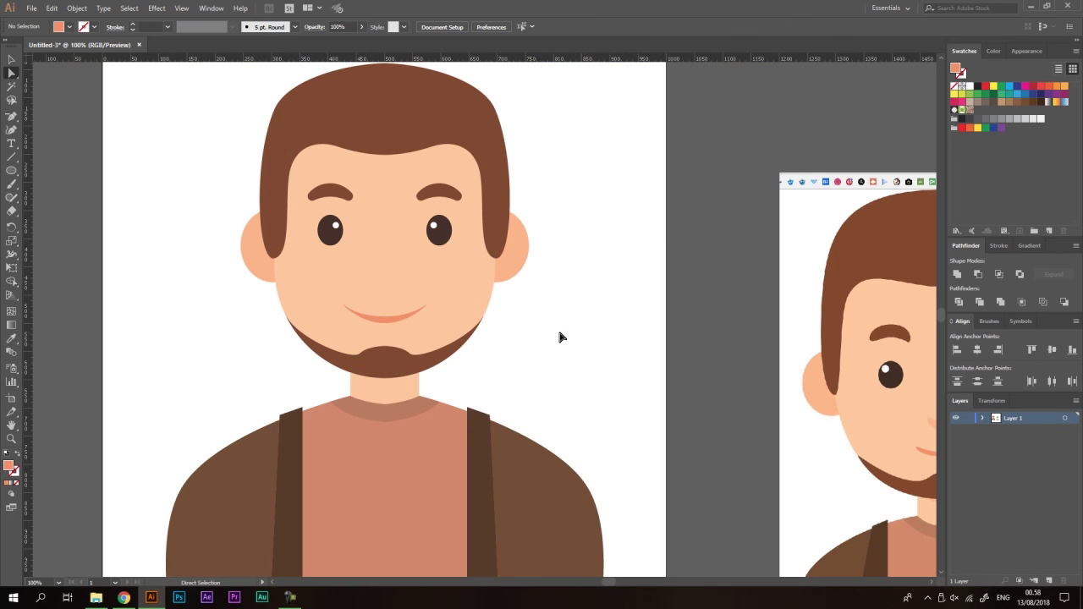
Step: Round both corners of the mouth with a radius of about 1.8 px
scroll(418, 269, down, 2)
scroll(409, 289, up, 5)
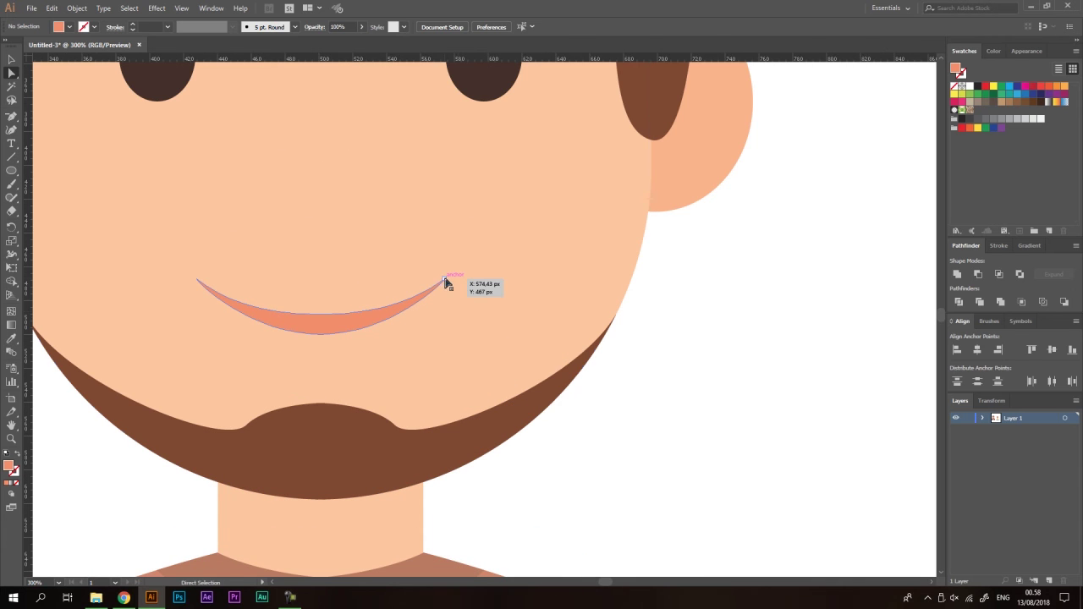
click(444, 280)
click(194, 284)
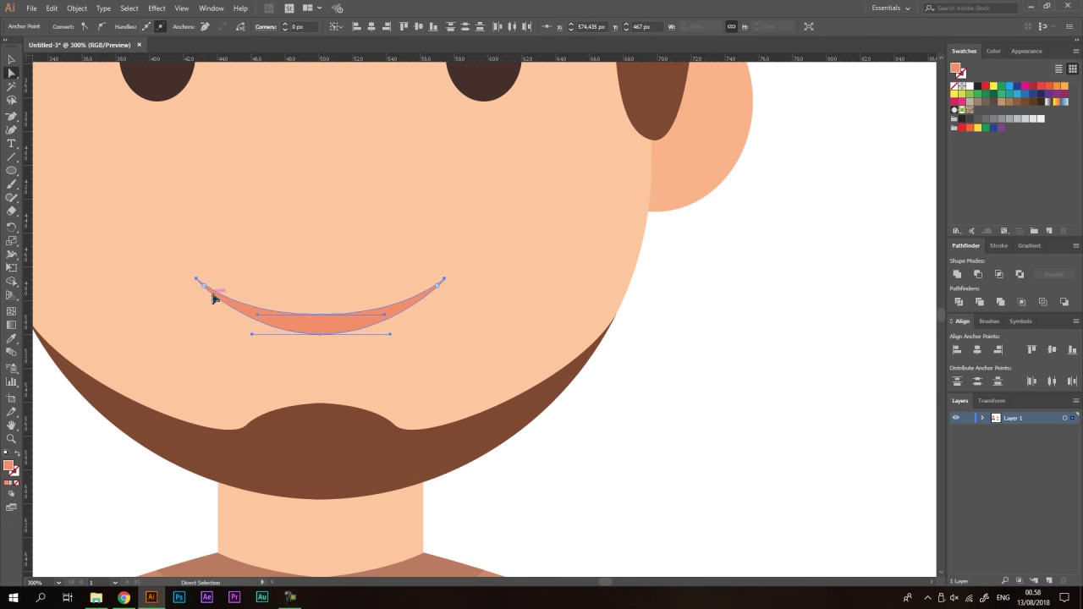
drag(206, 291, 226, 306)
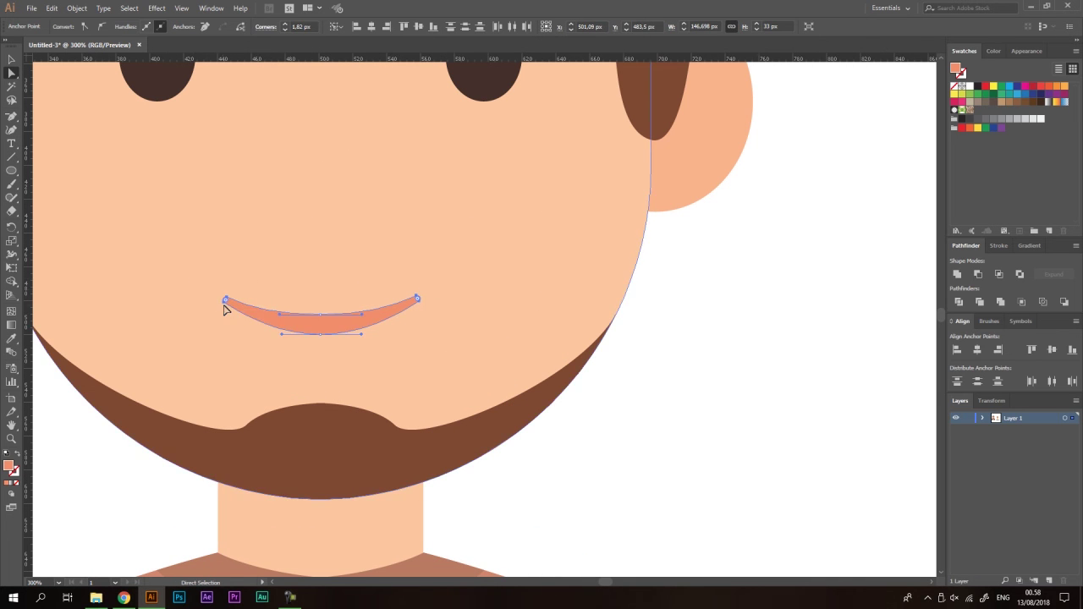
key(ctrl+shift+a)
key(v)
key(ctrl+1)
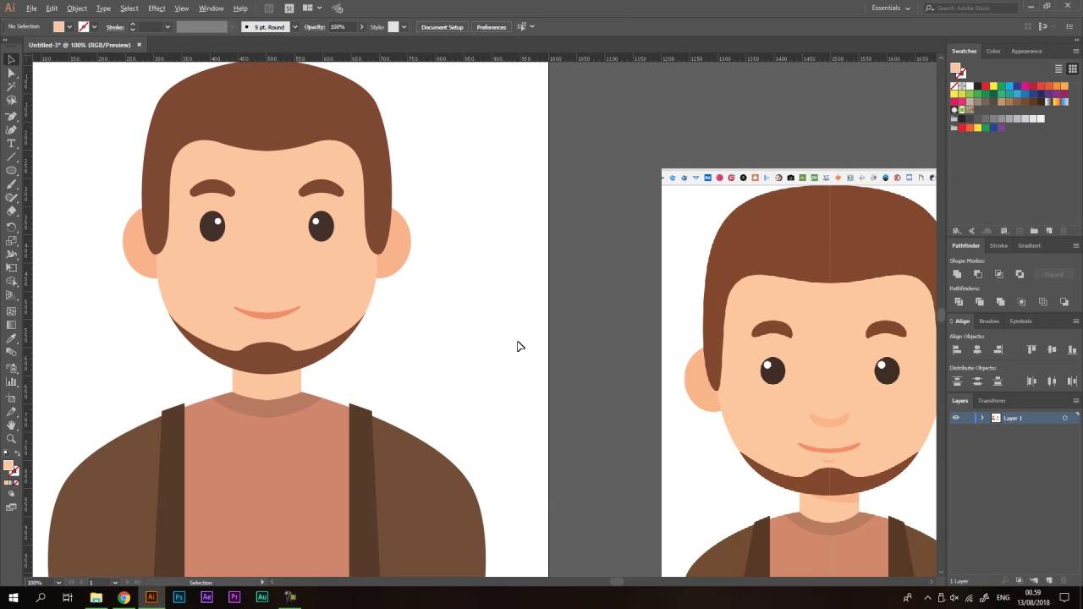
key(ctrl+minus)
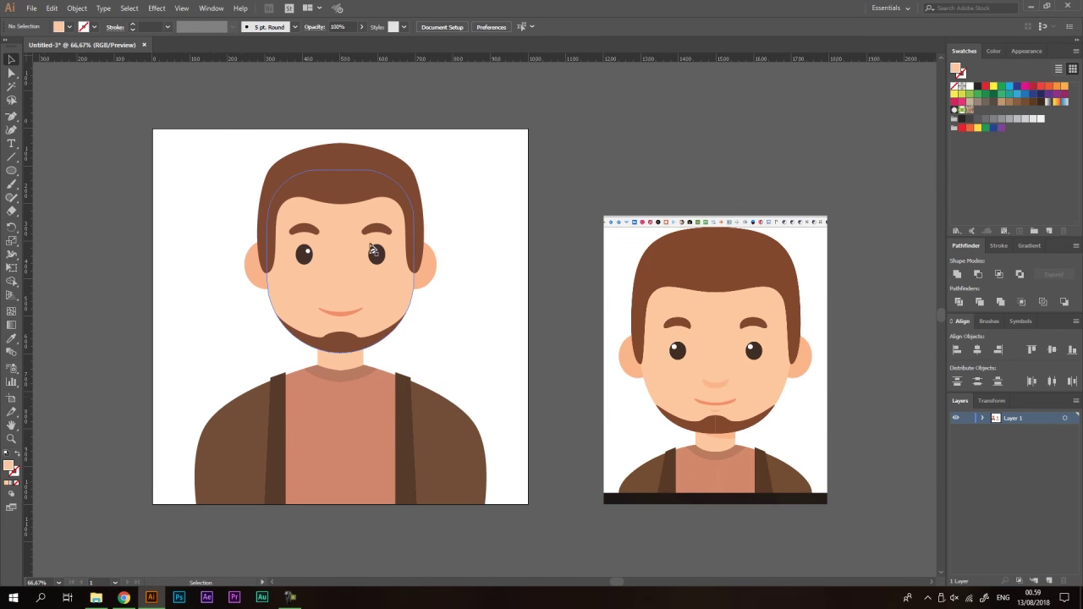
Step: Place an upside-down eyebrow copy between the eyes and mouth as the nose, centred horizontally on the face
scroll(370, 242, up, 1)
drag(355, 221, 234, 322)
click(355, 303)
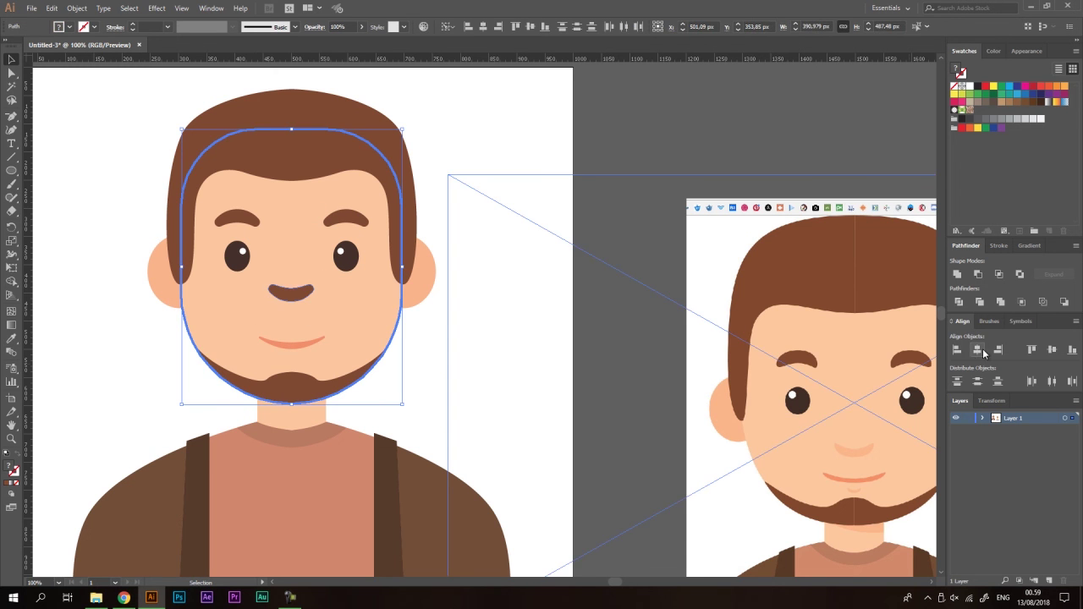
click(609, 351)
Step: Thin the middle of the nose shape by moving its upper centre anchor point down
click(297, 302)
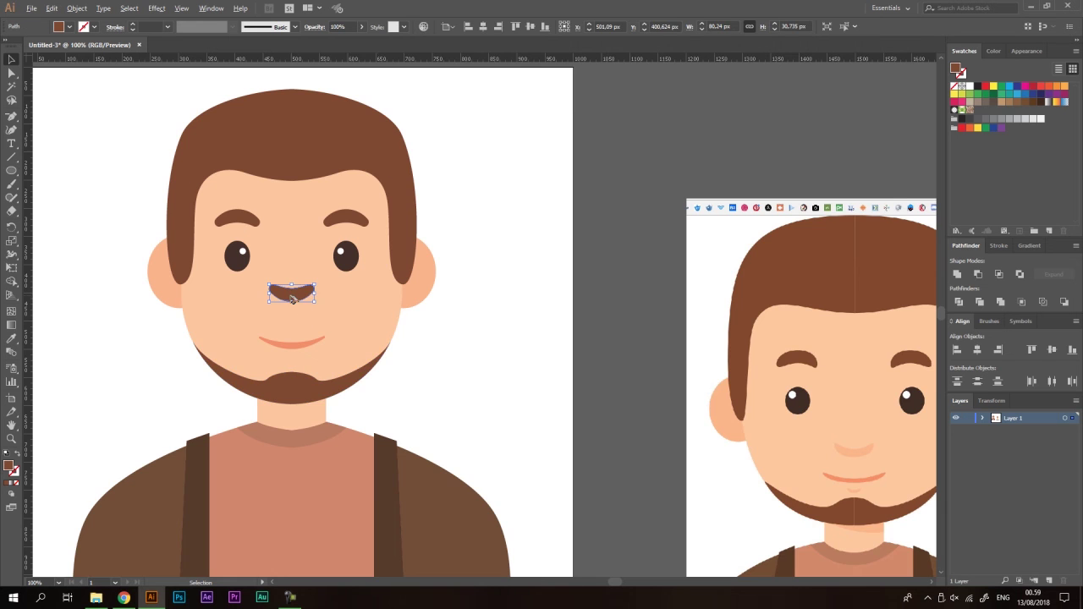
key(ctrl+plus)
key(ctrl+plus)
drag(295, 273, 291, 293)
key(a)
key(ctrl+z)
key(ctrl+plus)
key(ctrl+plus)
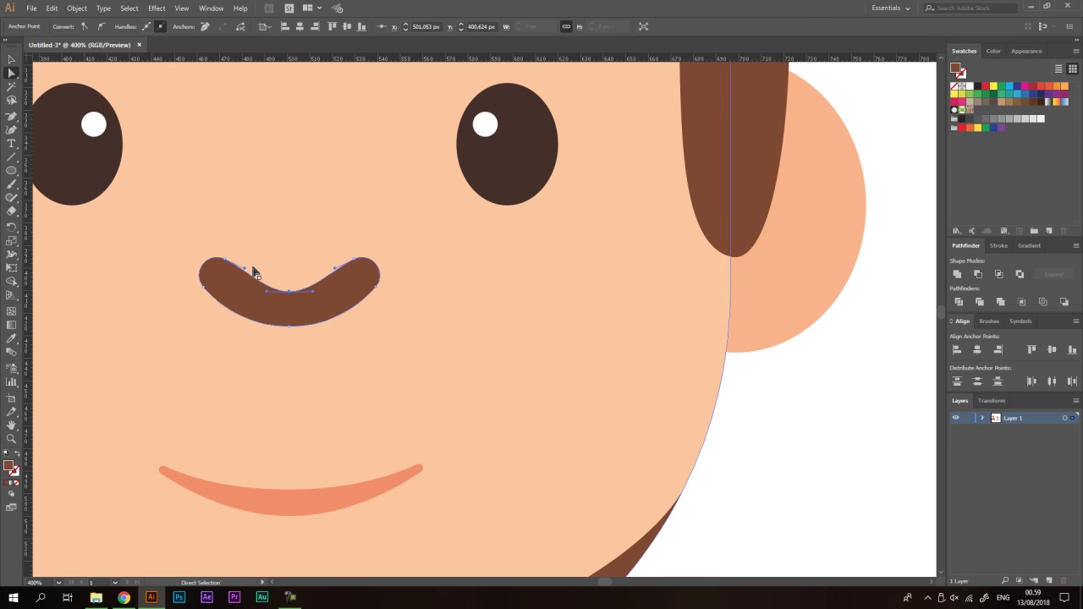
key(ctrl+1)
key(v)
click(538, 364)
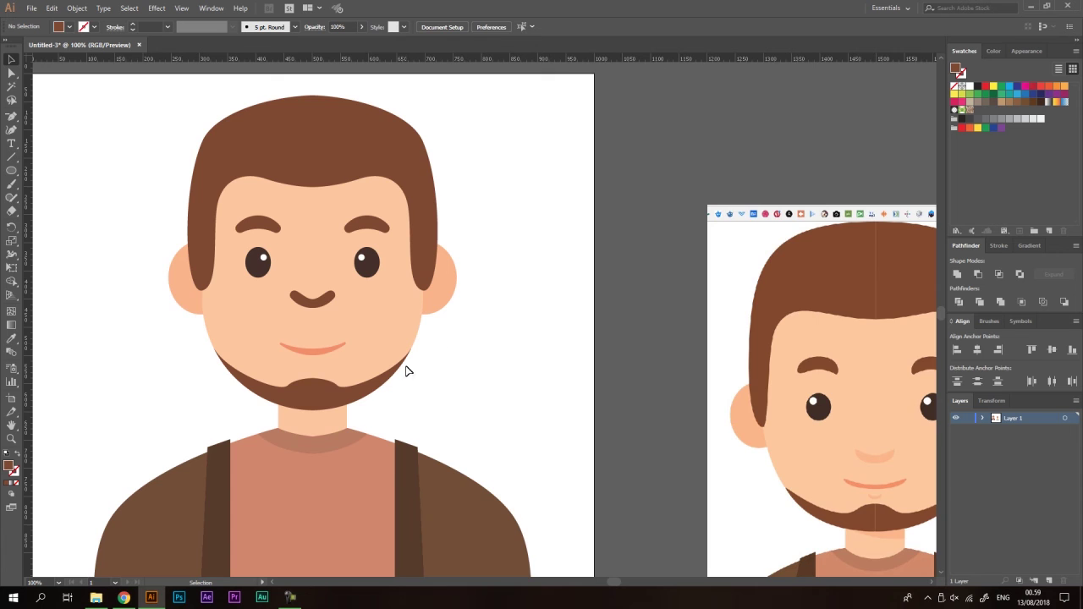
Step: Lower the upper anchor points at both ends of the nose shape to slim its tips
scroll(406, 370, up, 4)
key(a)
click(494, 335)
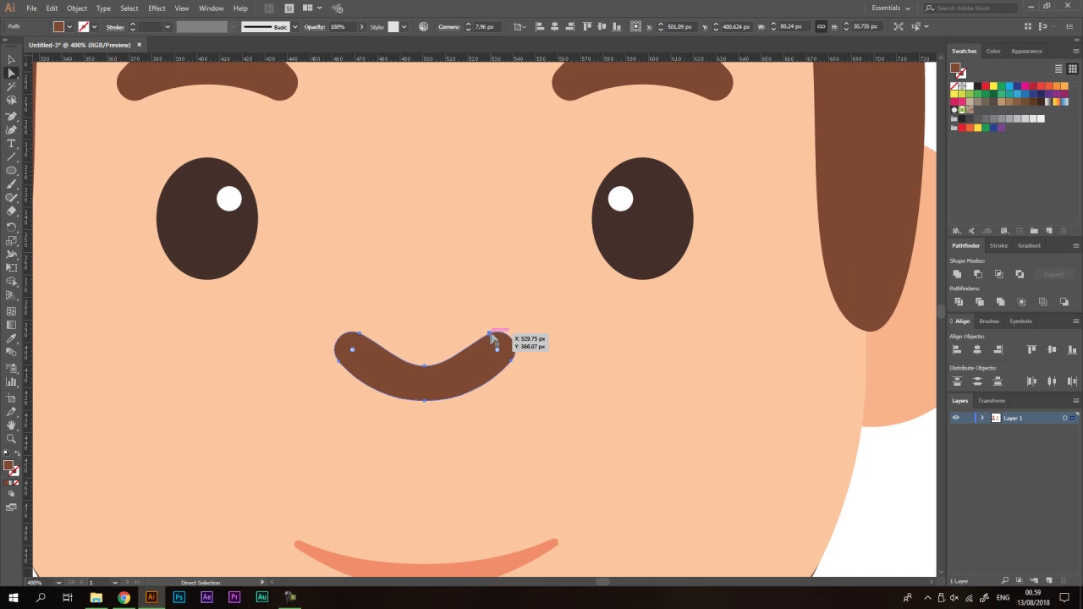
click(494, 337)
drag(361, 335, 363, 348)
drag(492, 333, 491, 348)
scroll(293, 348, down, 5)
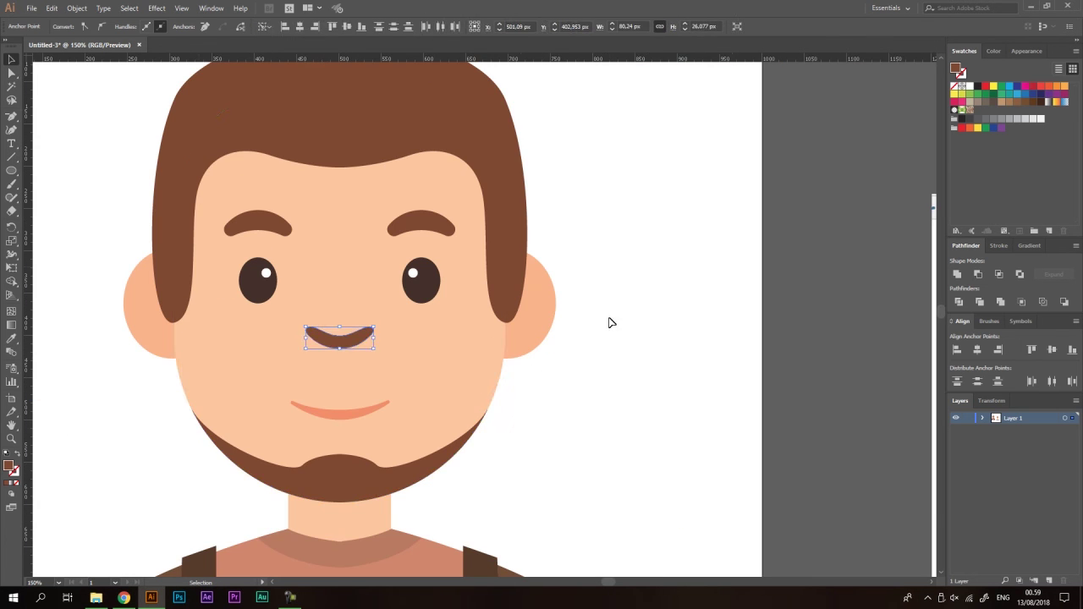
Step: Recolour the nose with the light peach sampled from the nose in the reference image
key(v)
key(ctrl+shift+a)
scroll(269, 306, up, 1)
drag(260, 298, 260, 314)
click(337, 317)
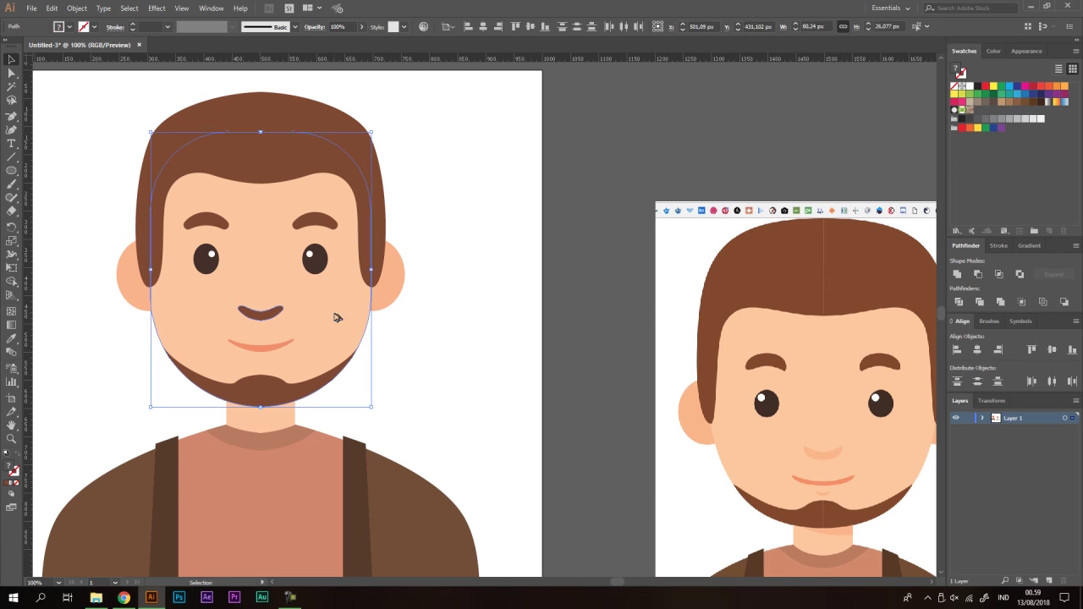
key(ctrl+shift+a)
click(274, 311)
key(i)
click(895, 503)
click(839, 455)
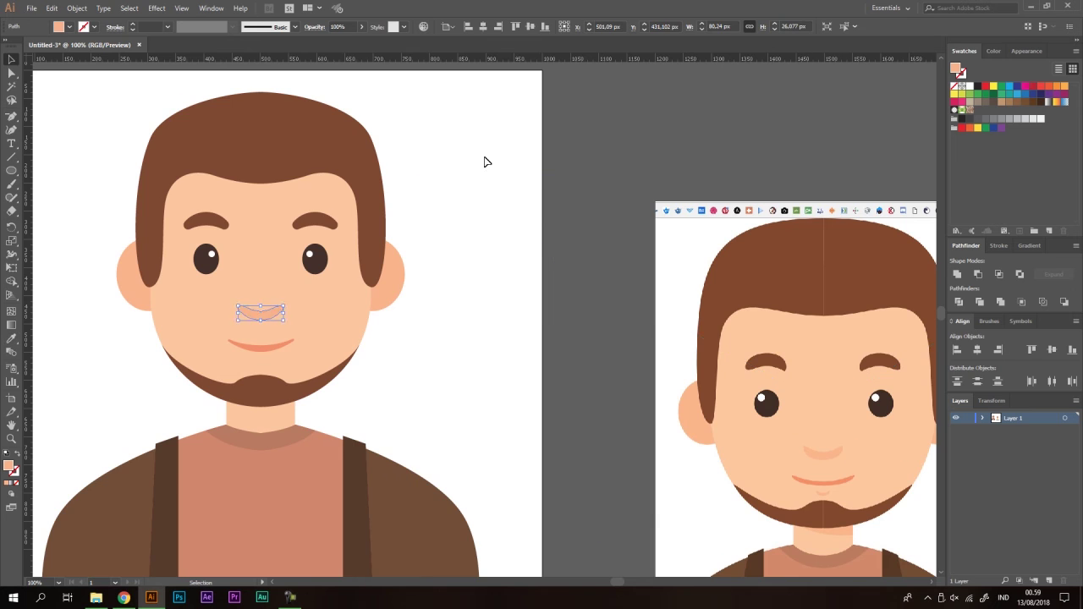
key(v)
key(ctrl+shift+a)
Step: Try to move the reference image farther away from the artboard
key(ctrl+minus)
key(ctrl+minus)
key(ctrl+minus)
key(ctrl+plus)
scroll(580, 214, up, 1)
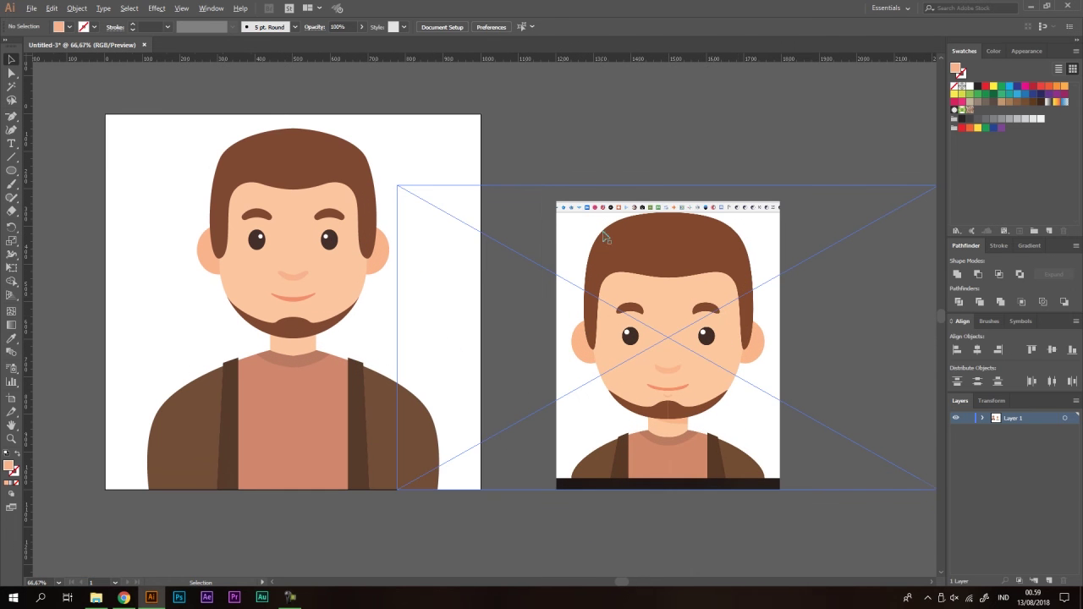
drag(610, 186, 618, 198)
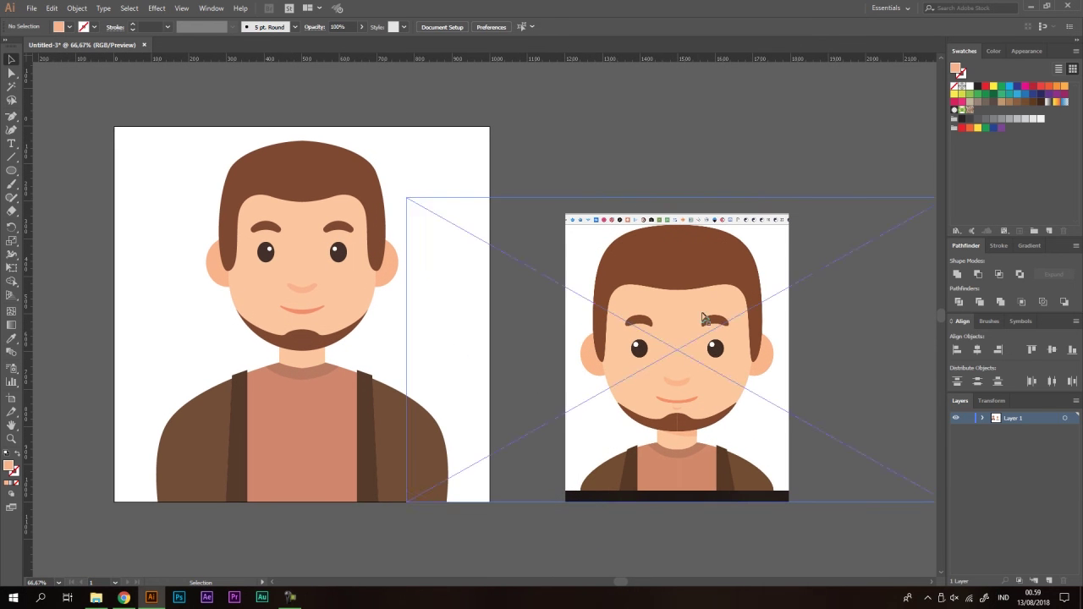
drag(677, 320, 769, 302)
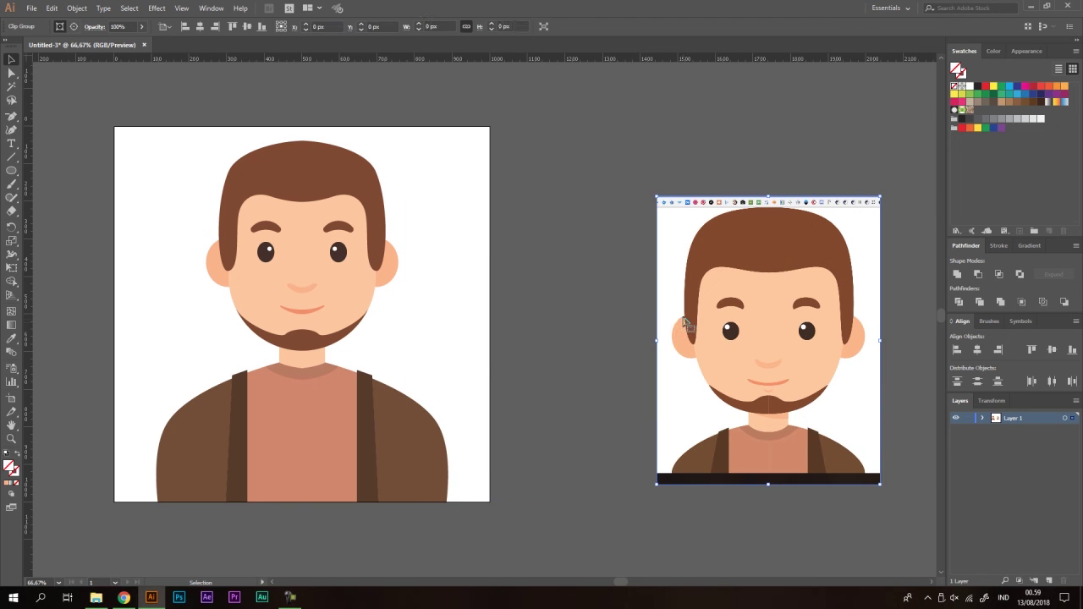
key(ctrl+z)
Step: Select all parts of the avatar on the artboard and group them
click(462, 492)
drag(477, 518, 96, 102)
key(a)
key(v)
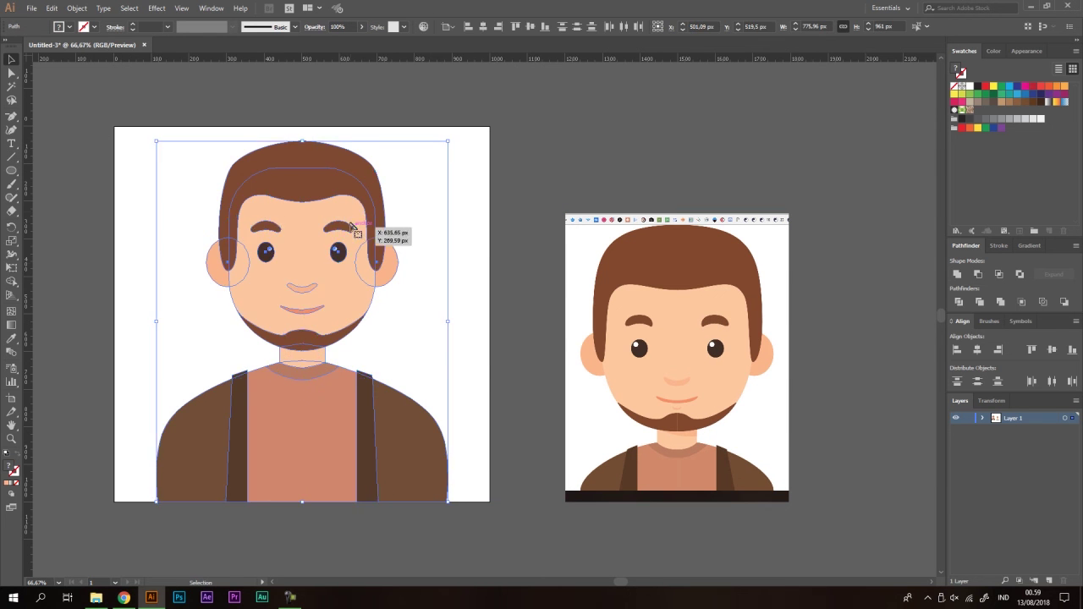
right_click(345, 212)
click(381, 280)
click(450, 268)
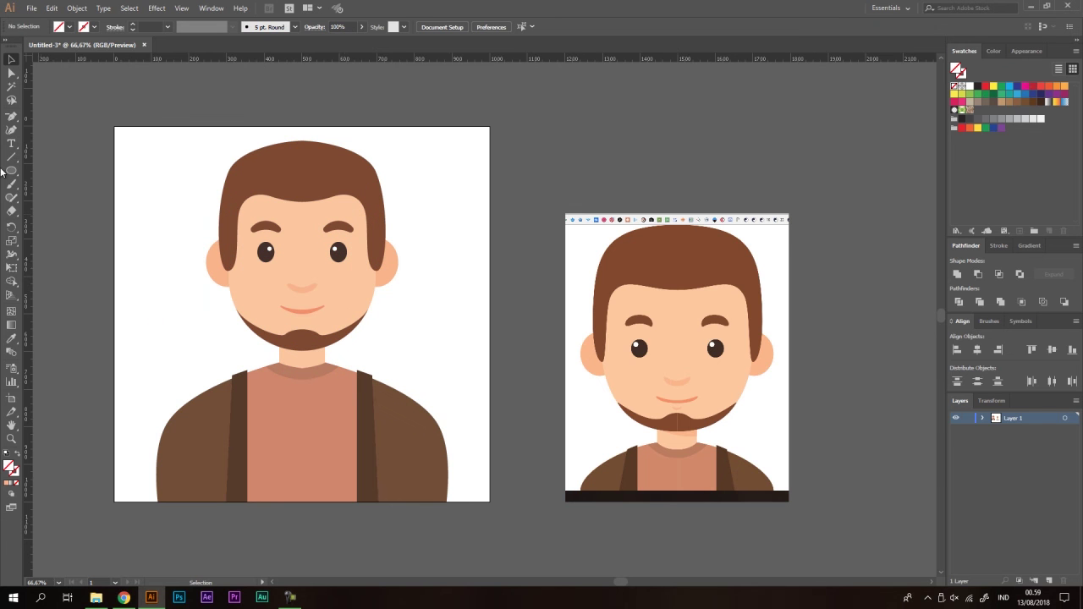
Step: Draw a square about 832 px wide over the avatar and centre it horizontally on the avatar group
drag(13, 172, 80, 170)
drag(162, 140, 475, 453)
key(v)
shift+click(305, 301)
click(977, 350)
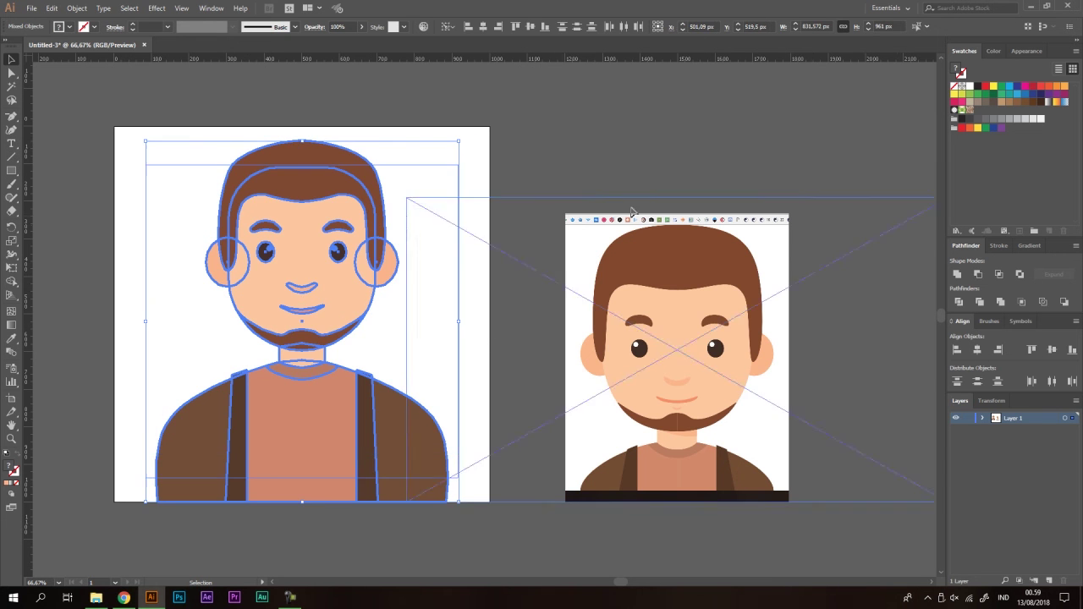
click(553, 183)
Step: Fill the square with yellow and move it up until it covers the whole head
click(447, 248)
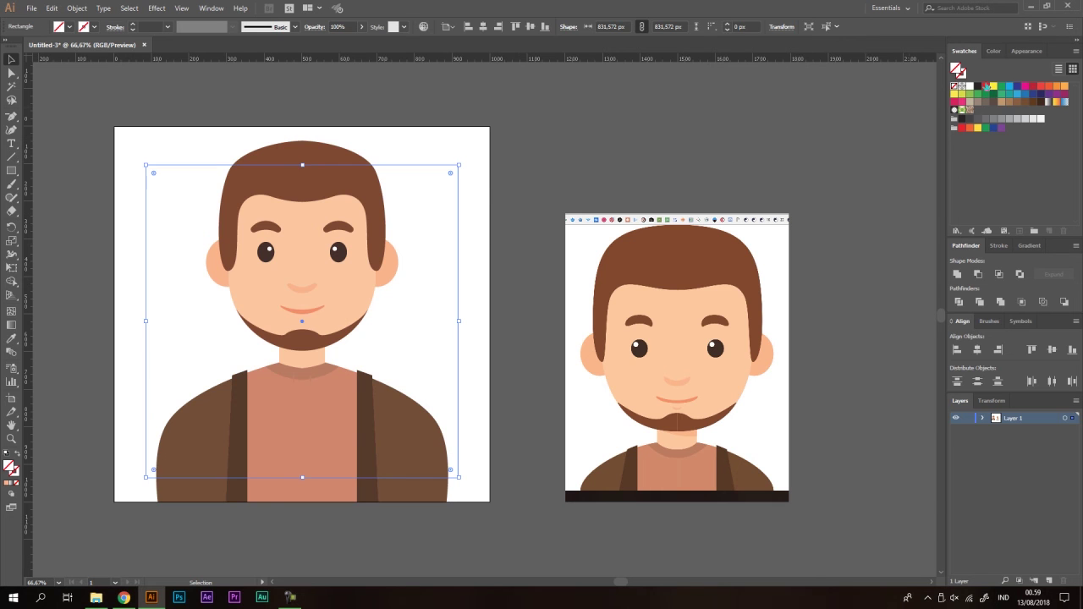
click(994, 86)
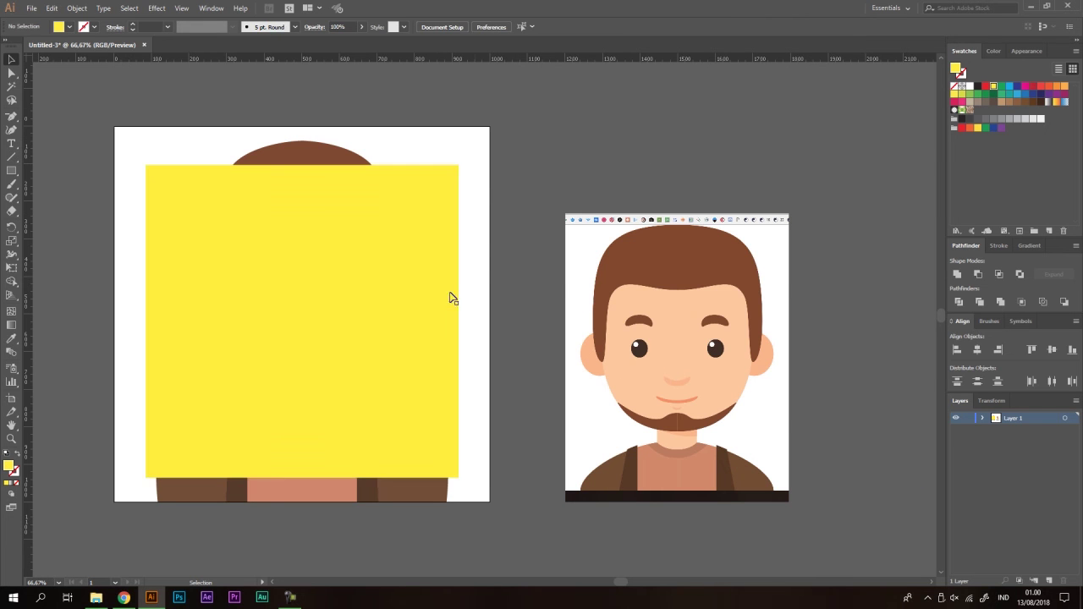
drag(373, 250, 373, 222)
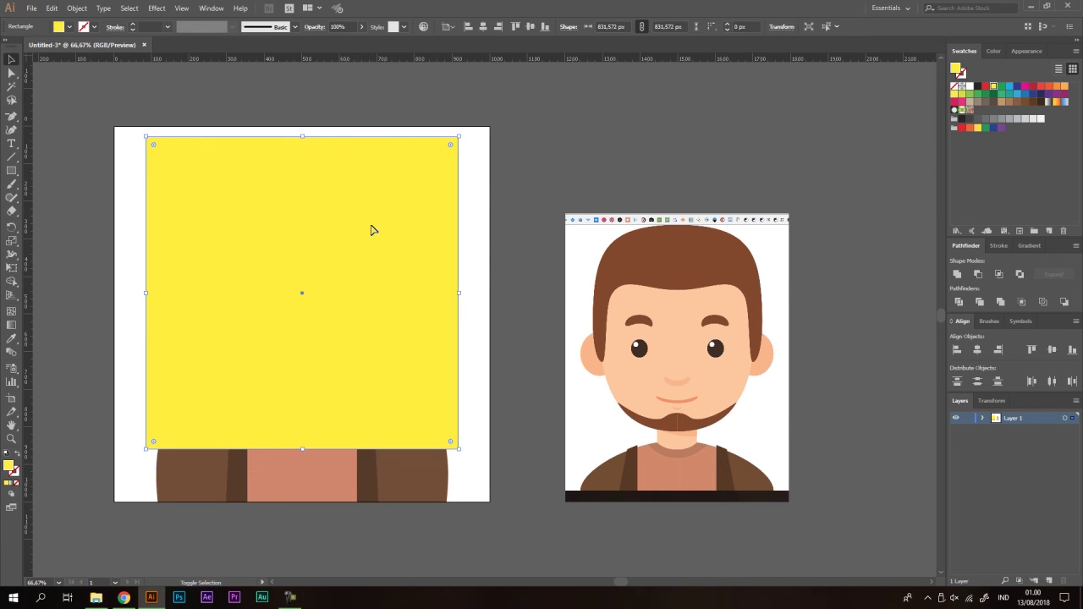
Step: Clip the avatar group to the yellow square with a clipping mask
drag(514, 126, 238, 318)
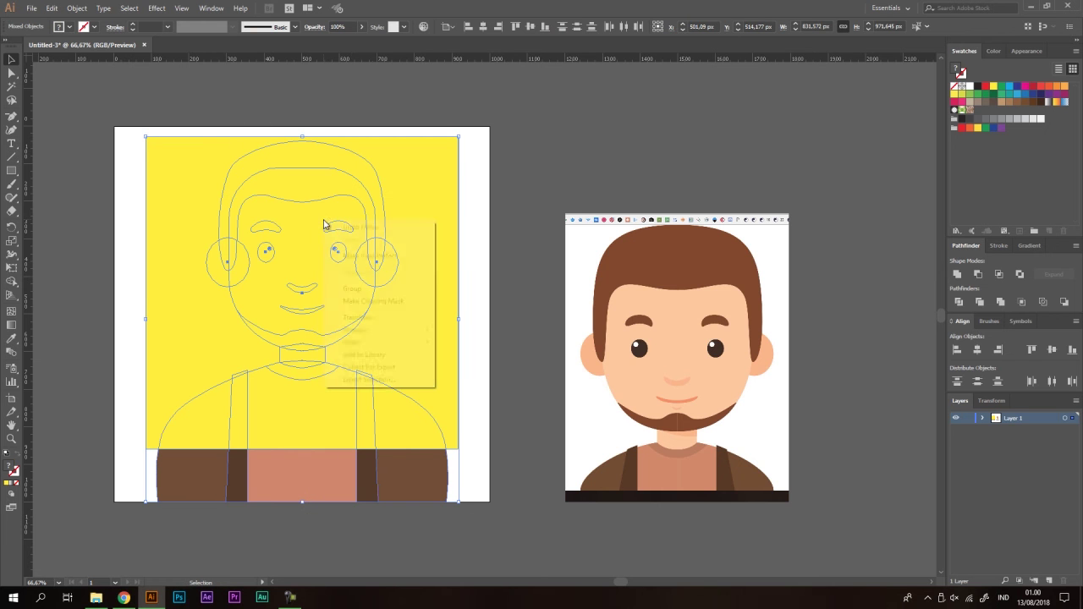
right_click(324, 223)
click(373, 301)
click(495, 273)
Step: Reposition the clipped avatar on the artboard, leaving a small margin beneath the shoulders
scroll(495, 274, down, 2)
scroll(540, 352, up, 2)
drag(412, 334, 405, 373)
scroll(554, 428, down, 1)
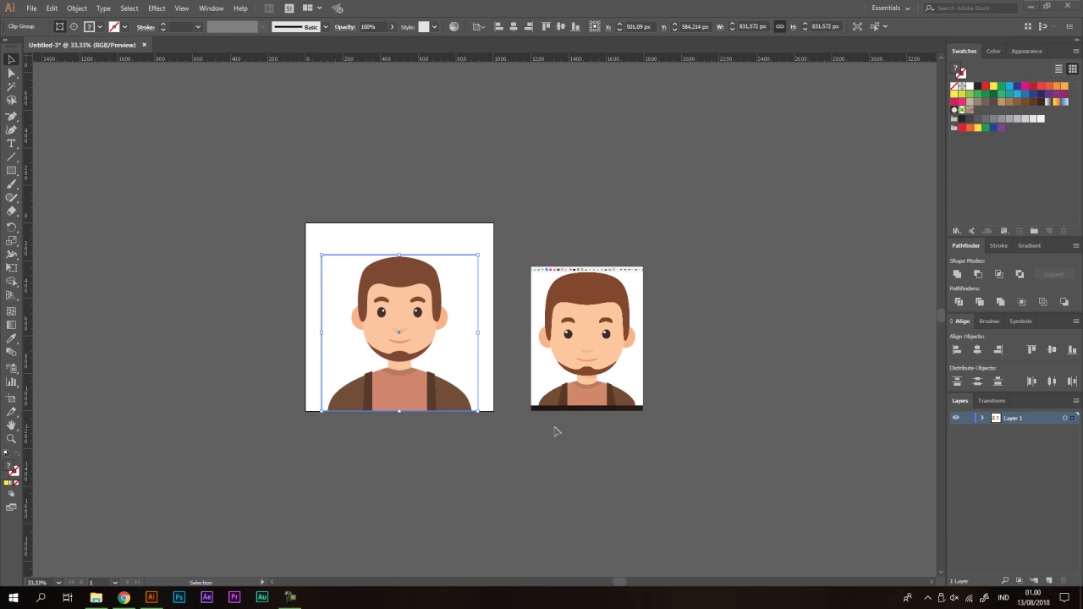
click(532, 181)
scroll(412, 290, up, 1)
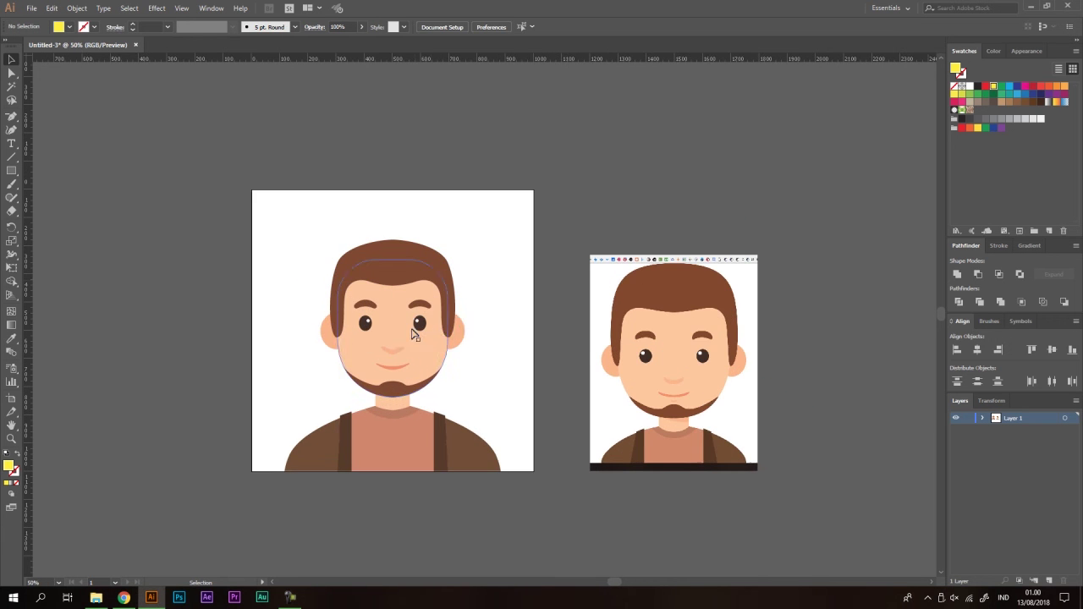
click(435, 310)
click(625, 186)
Step: Delete the reference image beside the artboard
scroll(625, 188, down, 1)
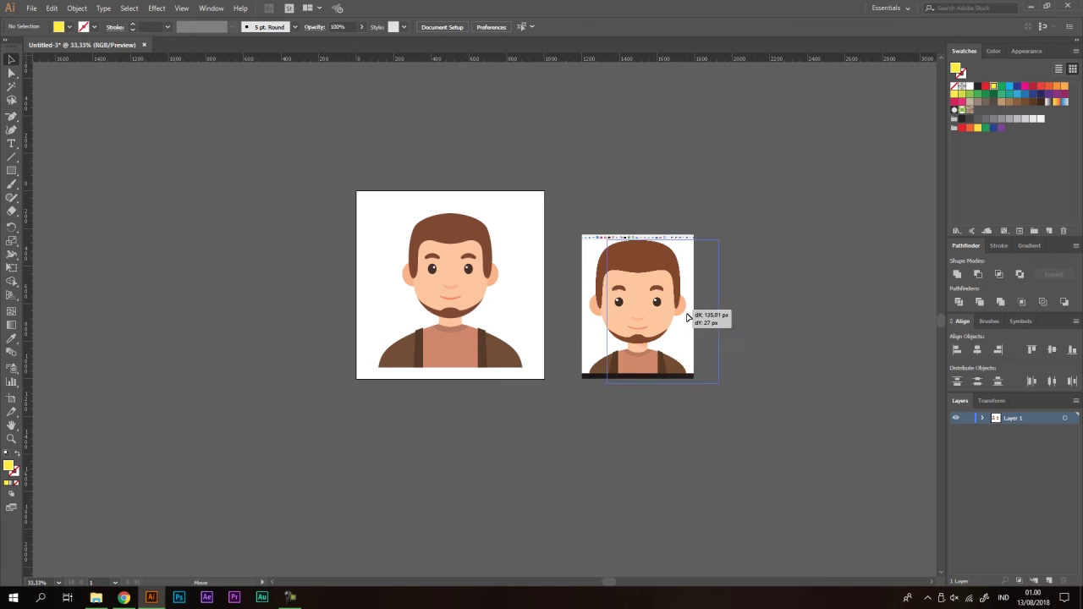
drag(655, 307, 702, 317)
key(Delete)
scroll(562, 296, up, 1)
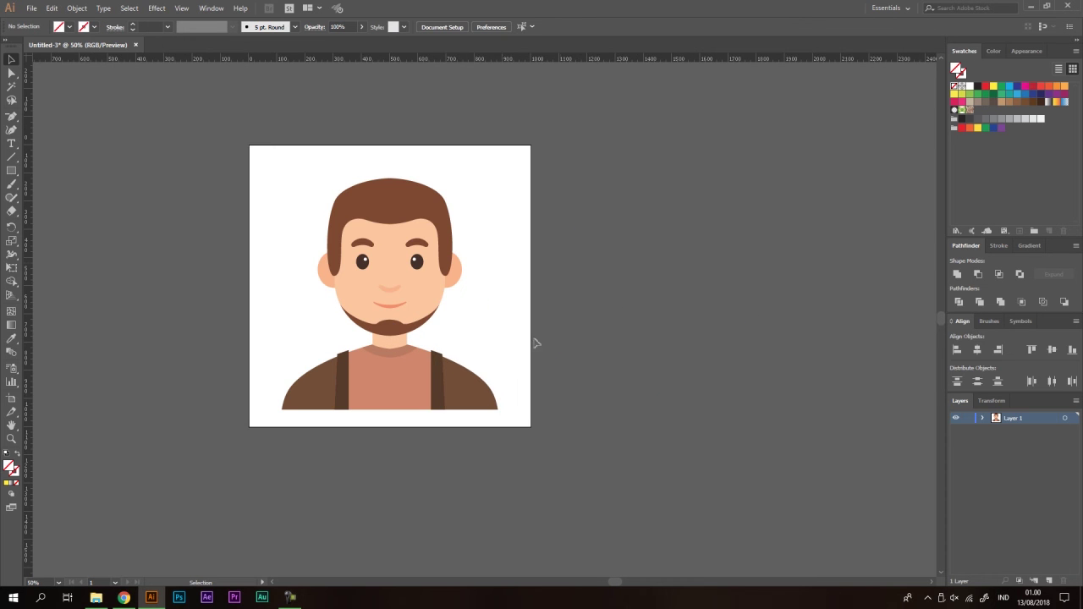
drag(428, 323, 471, 310)
scroll(404, 232, up, 1)
Step: Export the artwork with Save for Web as a JPEG at maximum quality, 1000 by 1000 px
click(31, 8)
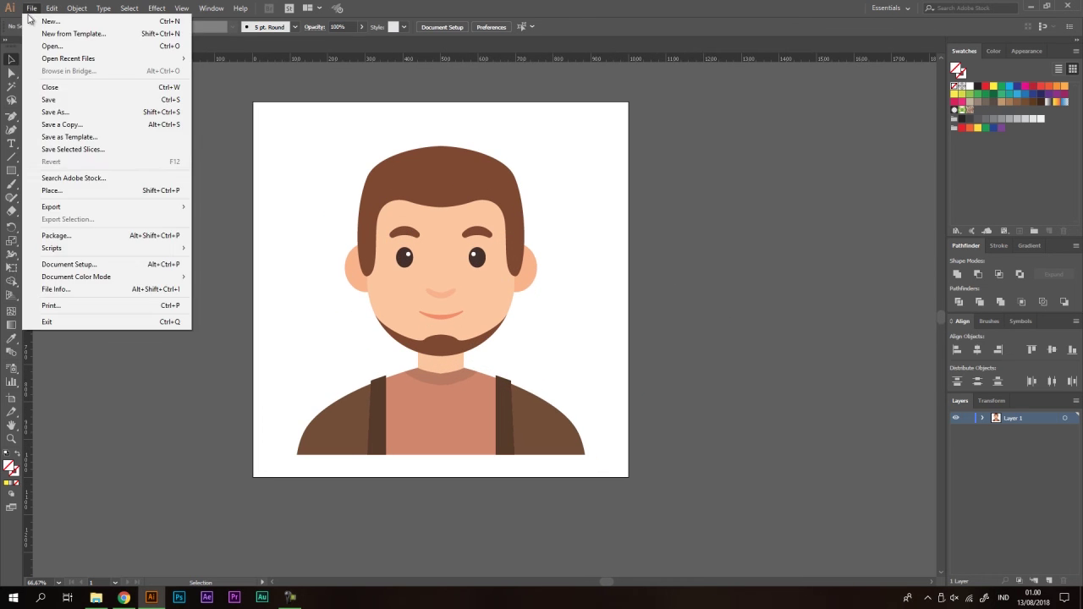
mouse_move(116, 209)
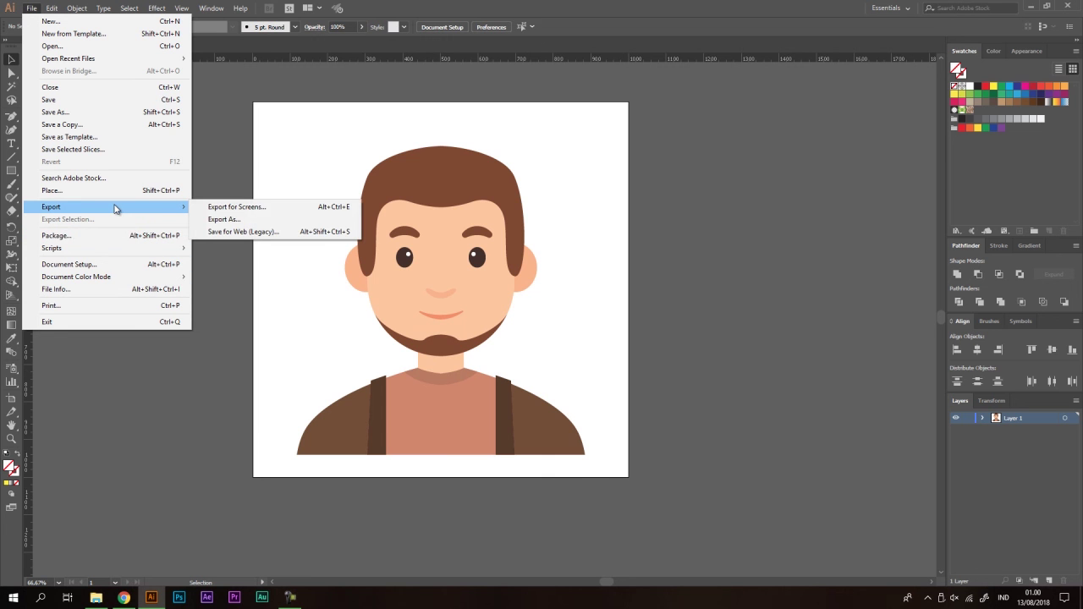
click(254, 231)
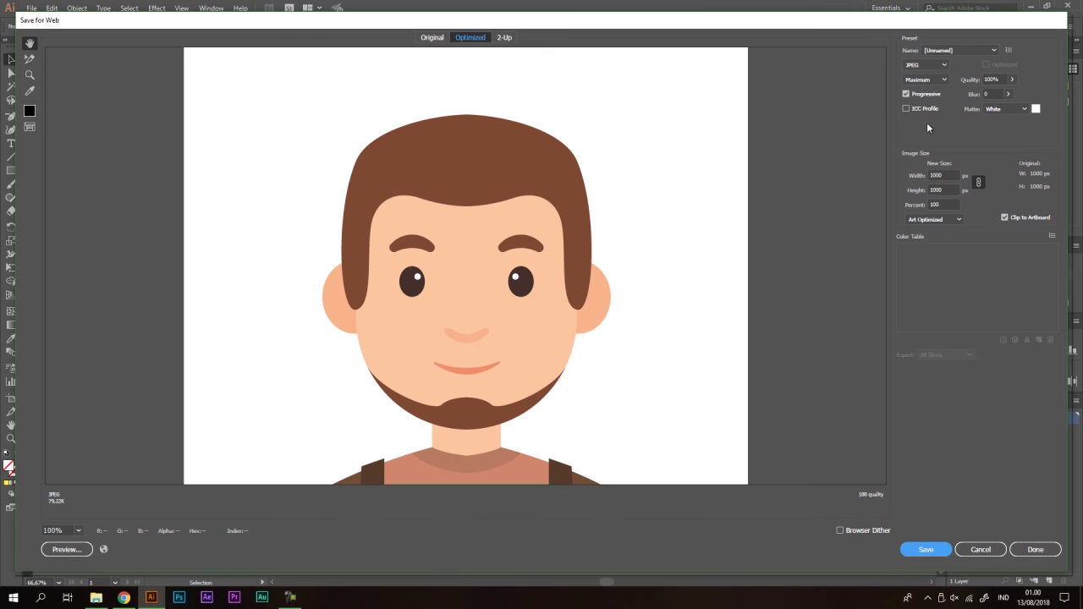
click(937, 66)
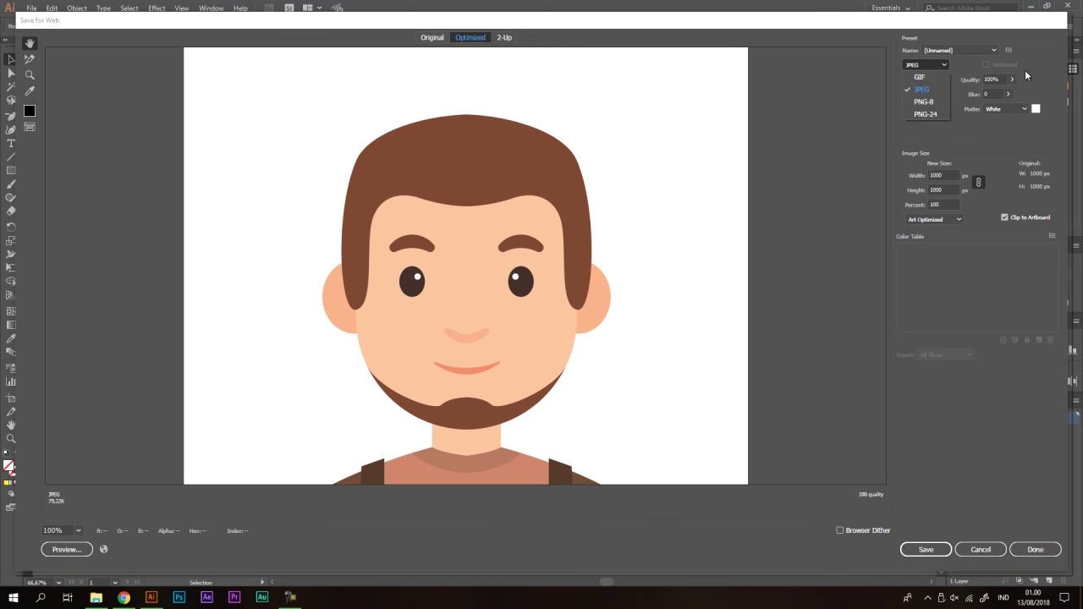
click(992, 78)
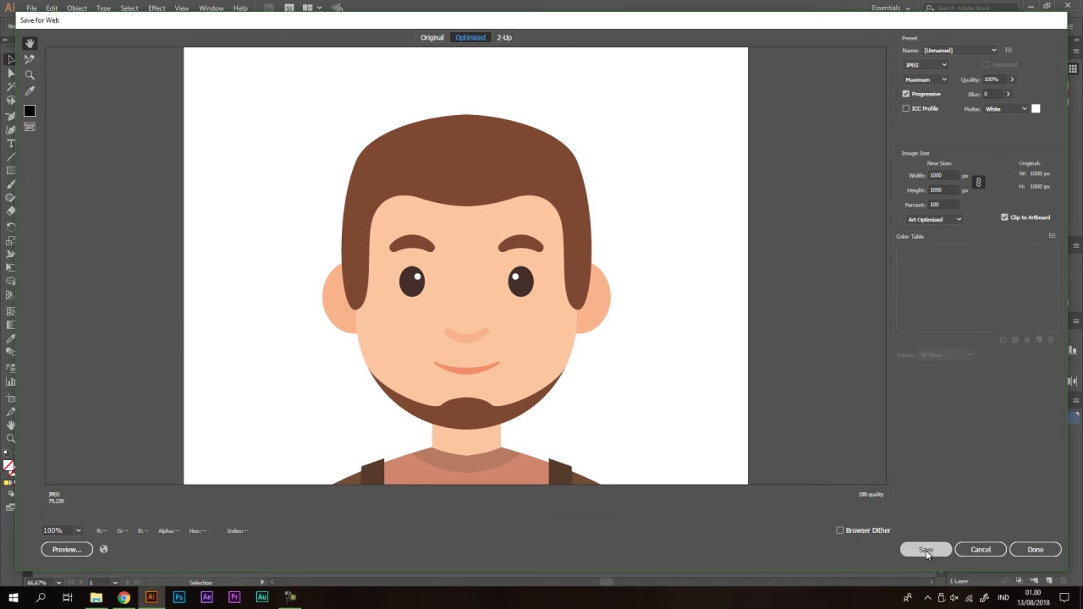
click(926, 550)
Step: Save the image as Avatar in BOMBER STUDIO > #67 > Bagian F Practice Activities > #2 - Membuat Avatar Flat Desain on drive E
click(72, 217)
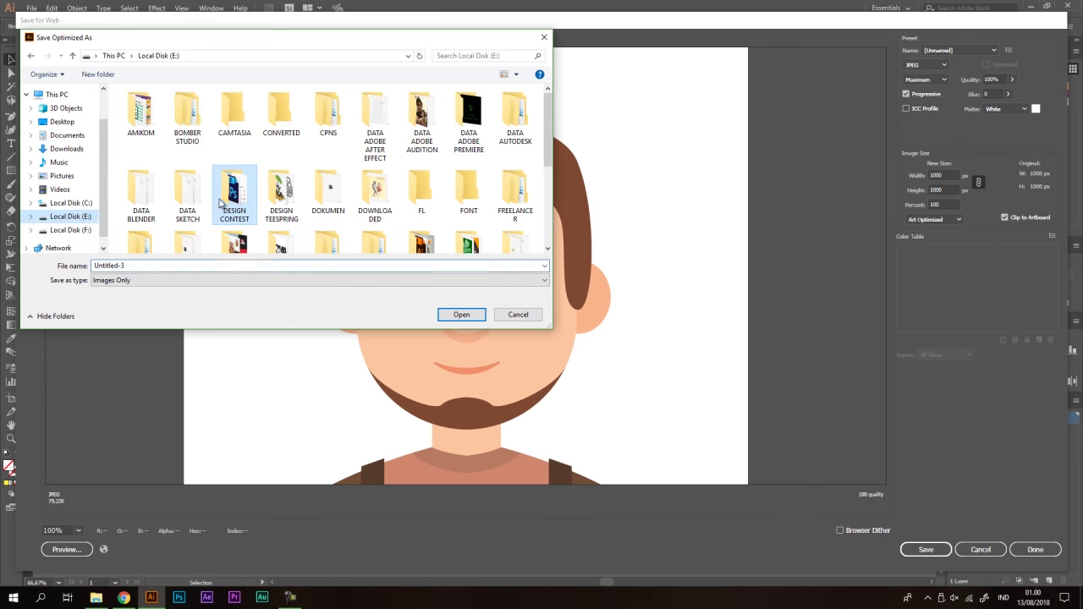
double_click(187, 117)
scroll(212, 212, down, 10)
double_click(231, 217)
double_click(171, 199)
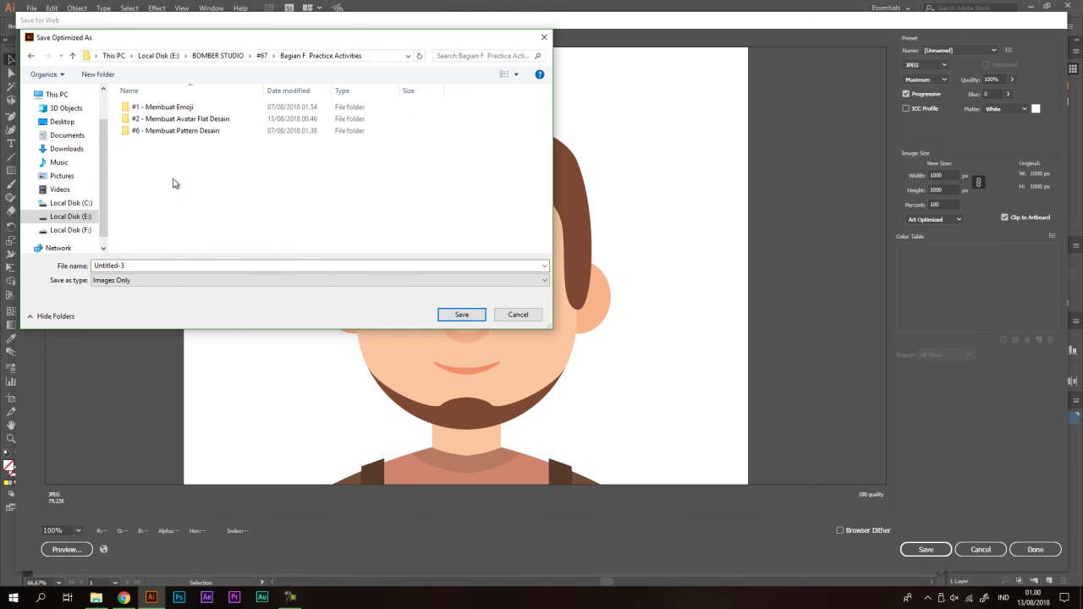
double_click(169, 119)
click(221, 270)
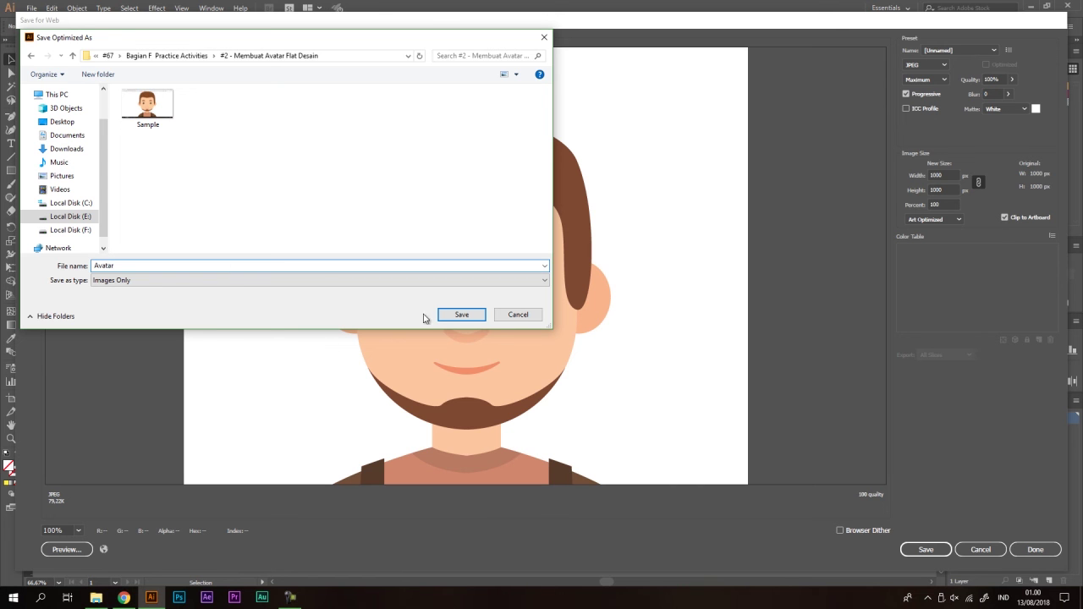
click(462, 314)
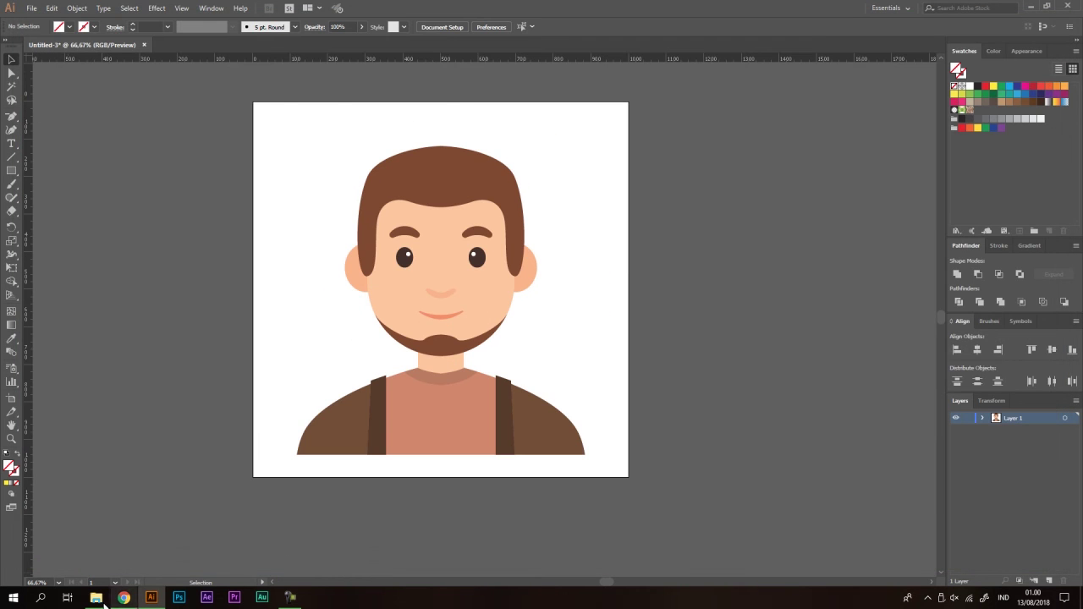
Step: Switch to File Explorer and open the exported Avatar image to check it
click(96, 598)
click(167, 148)
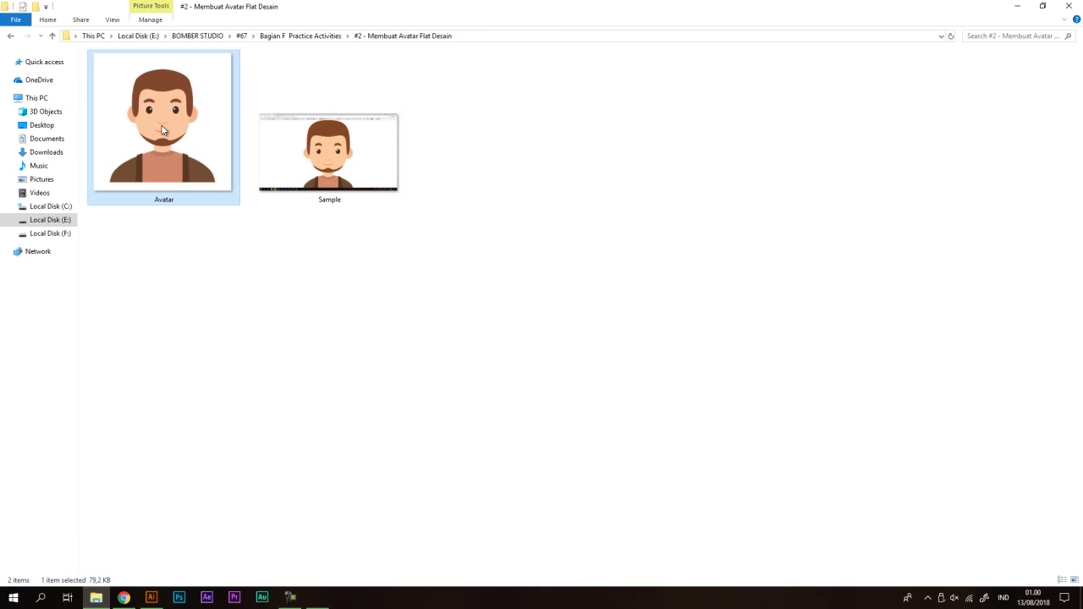
double_click(163, 129)
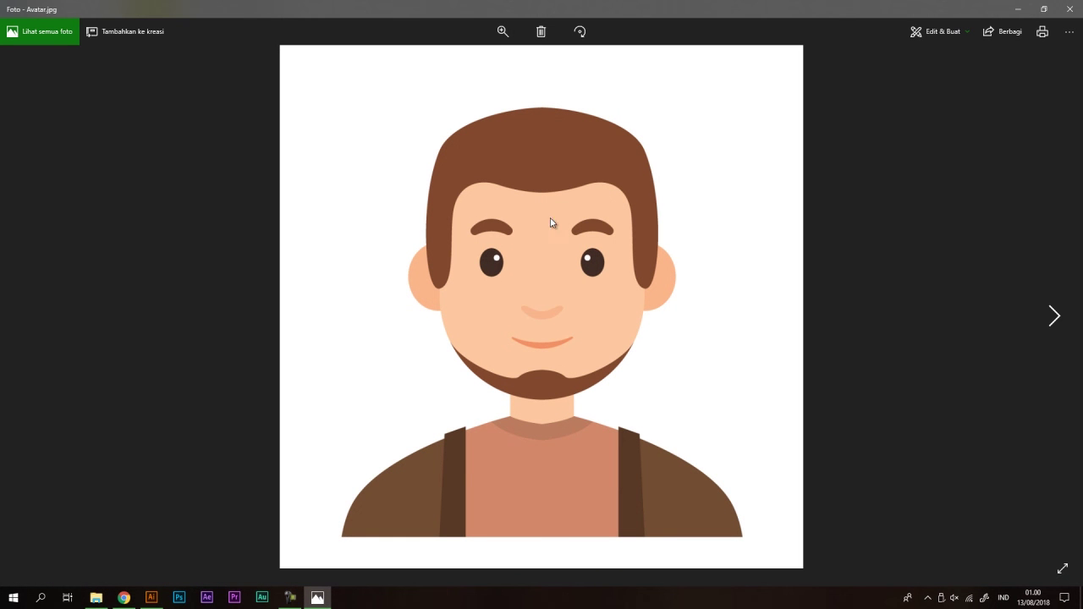